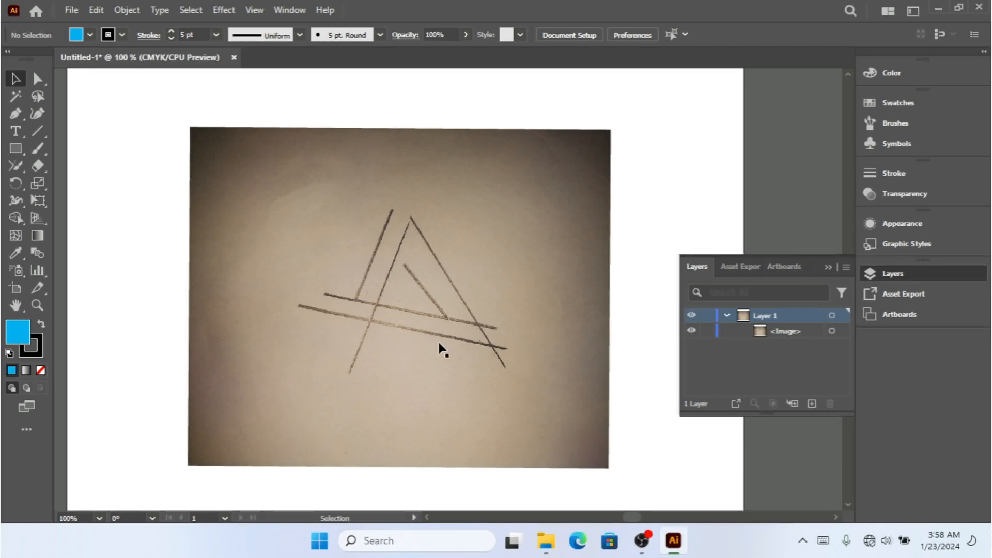
# Step: Dim the images on Layer 1 to 50% in the layer's options
pyautogui.hotkey('ctrl', '+')
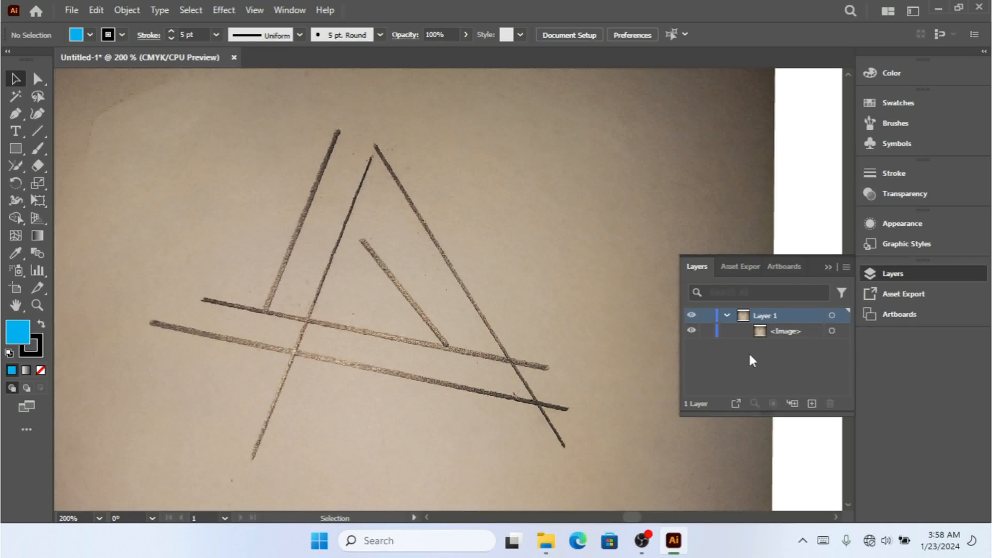
pyautogui.doubleClick(740, 315)
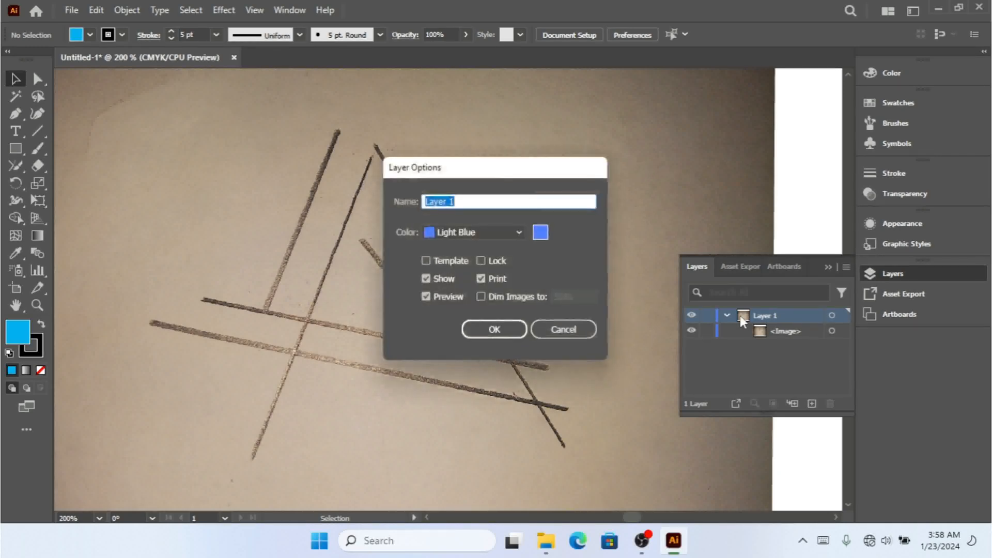
pyautogui.click(488, 297)
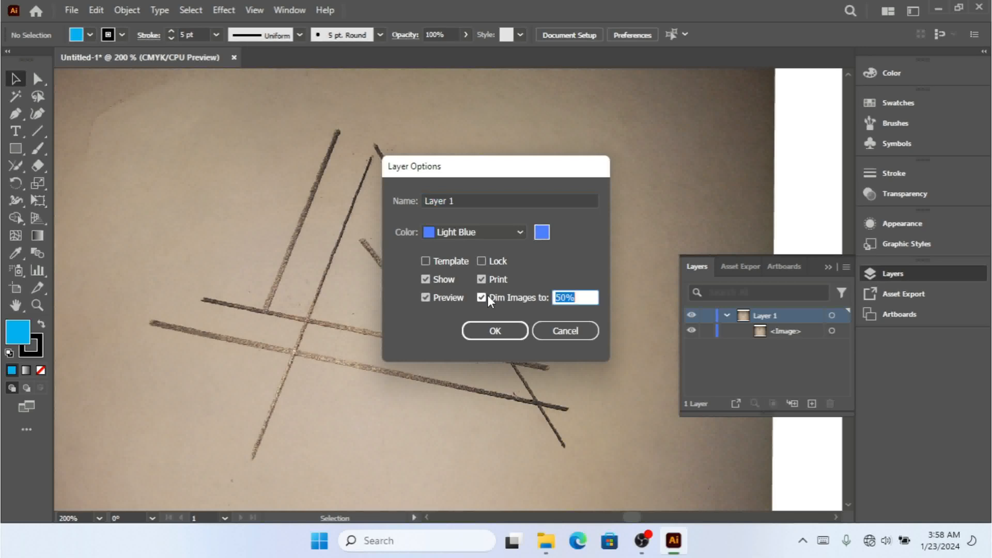
pyautogui.click(497, 332)
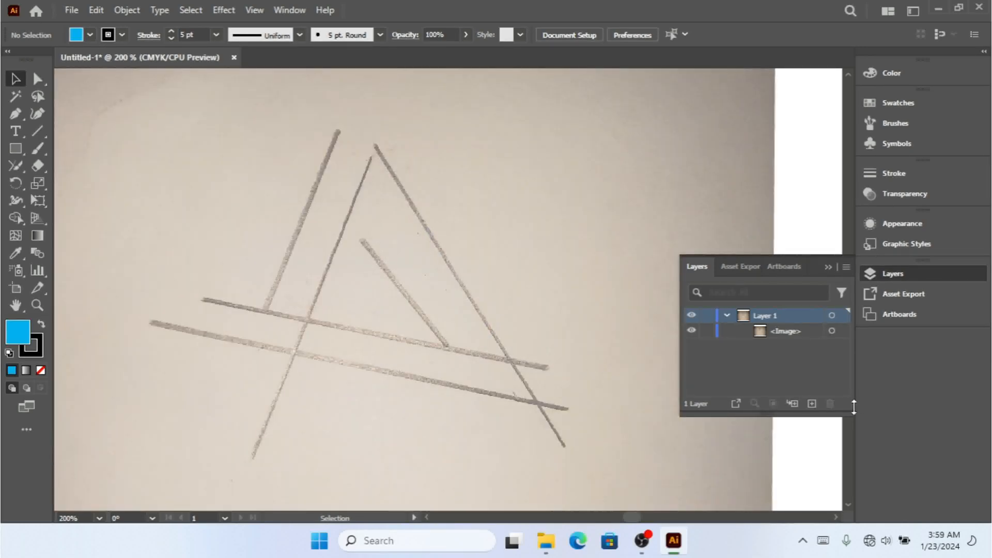
# Step: Add a new layer and draw a straight Pen tool path along the sketch's long descending diagonal
pyautogui.click(812, 403)
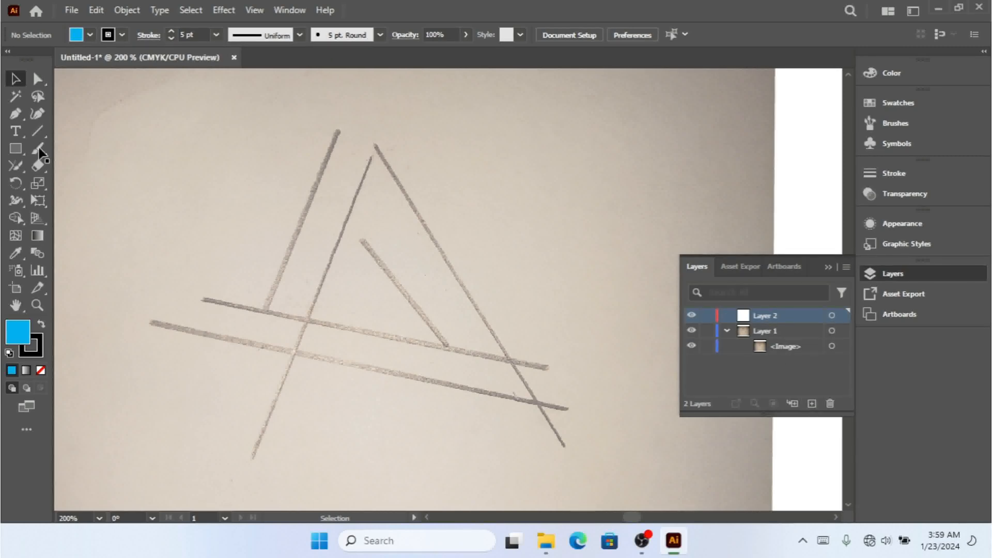
pyautogui.click(13, 117)
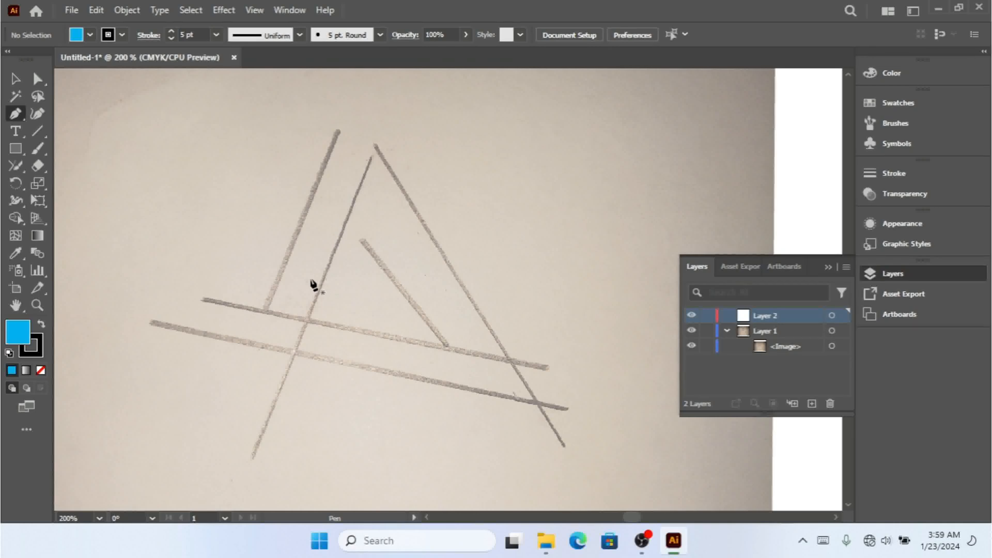
pyautogui.click(343, 112)
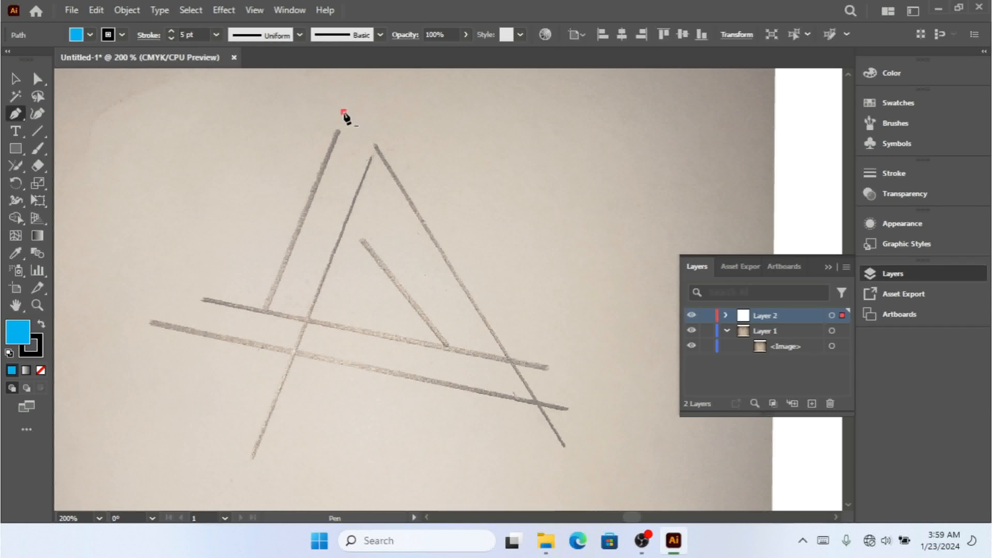
pyautogui.click(570, 456)
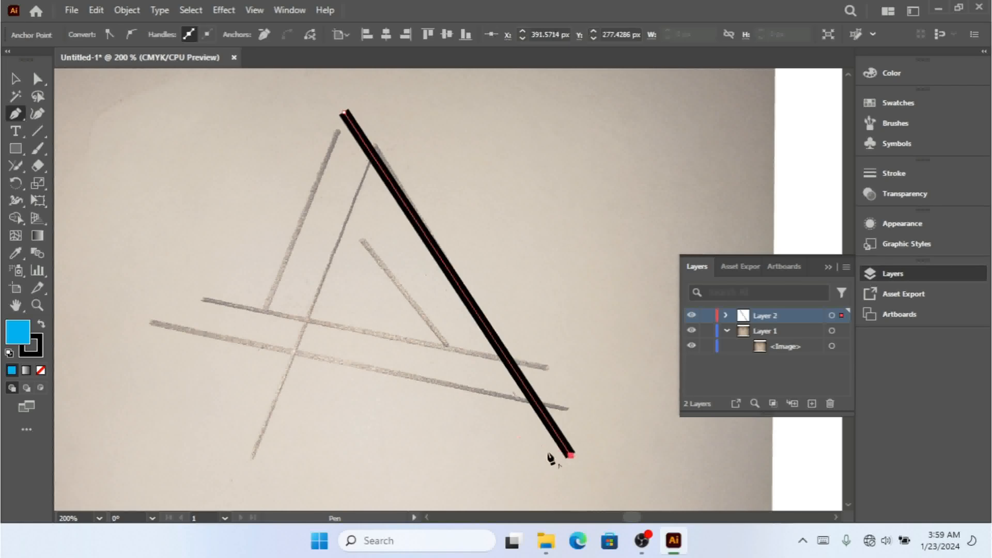
pyautogui.click(17, 81)
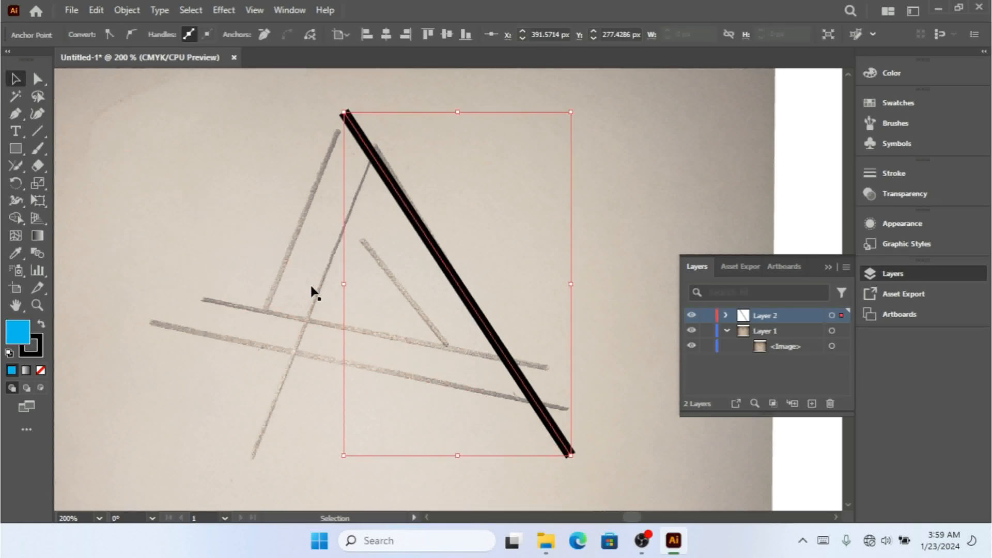
pyautogui.click(273, 322)
# Step: Draw a second straight Pen tool path along the sketch's long left leg, from the apex down past its lower end
pyautogui.click(15, 113)
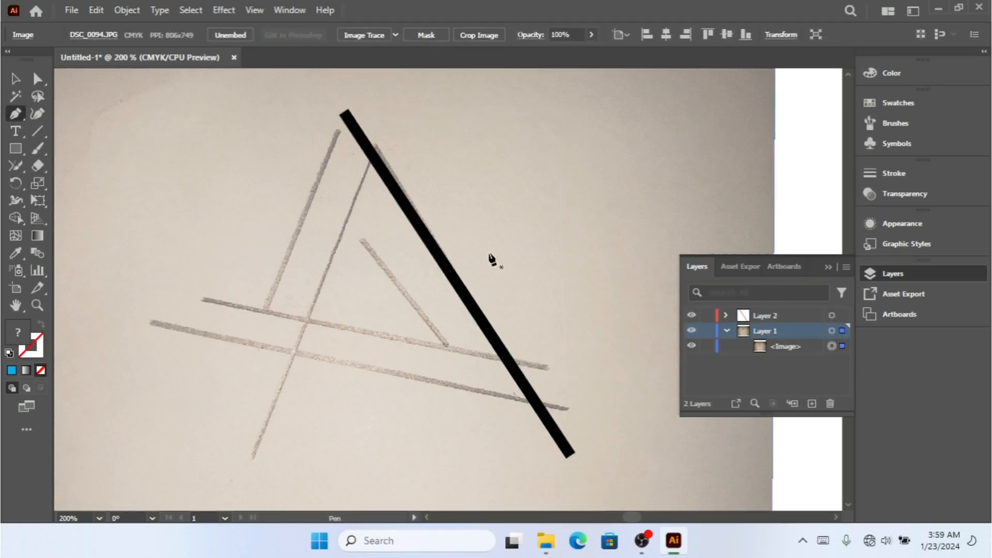
pyautogui.click(373, 158)
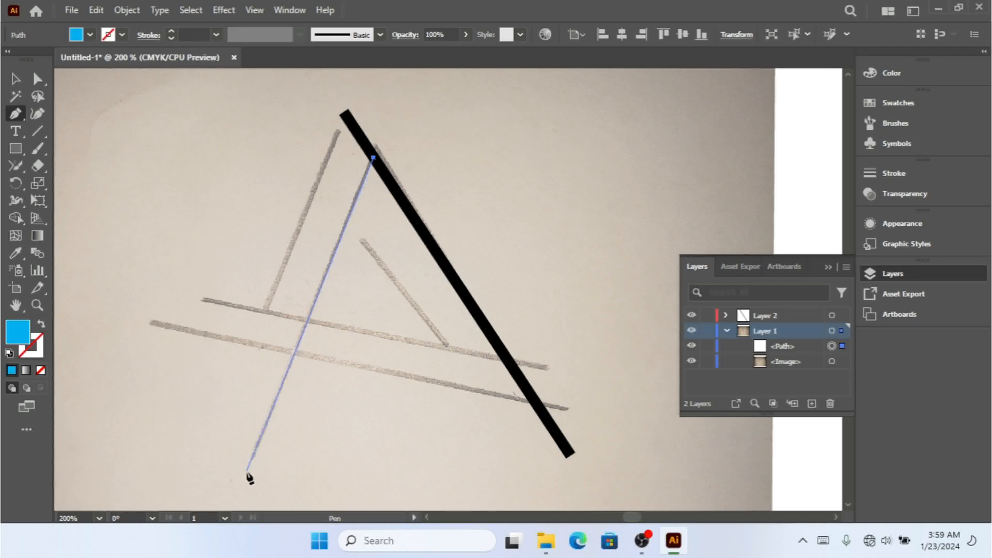
pyautogui.click(246, 470)
pyautogui.click(15, 78)
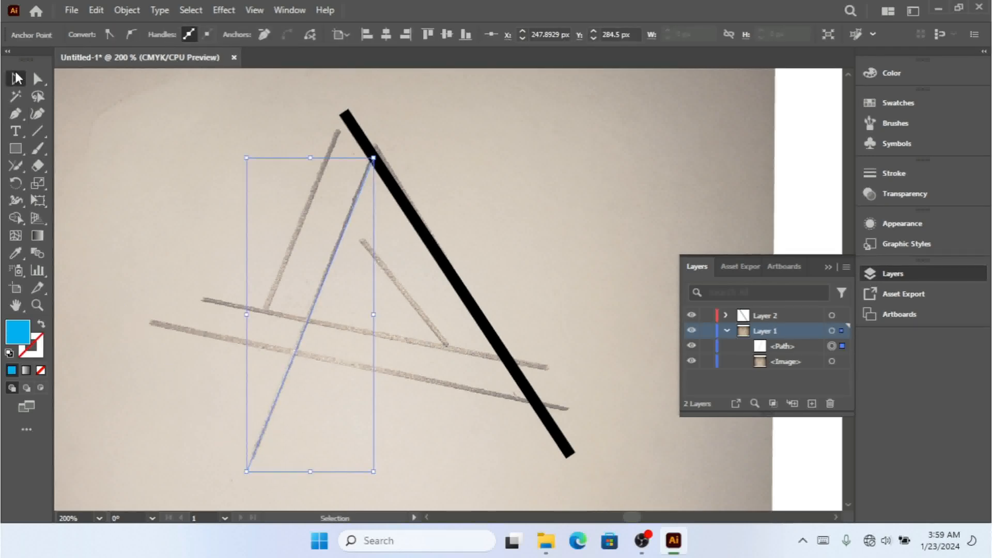
pyautogui.click(376, 280)
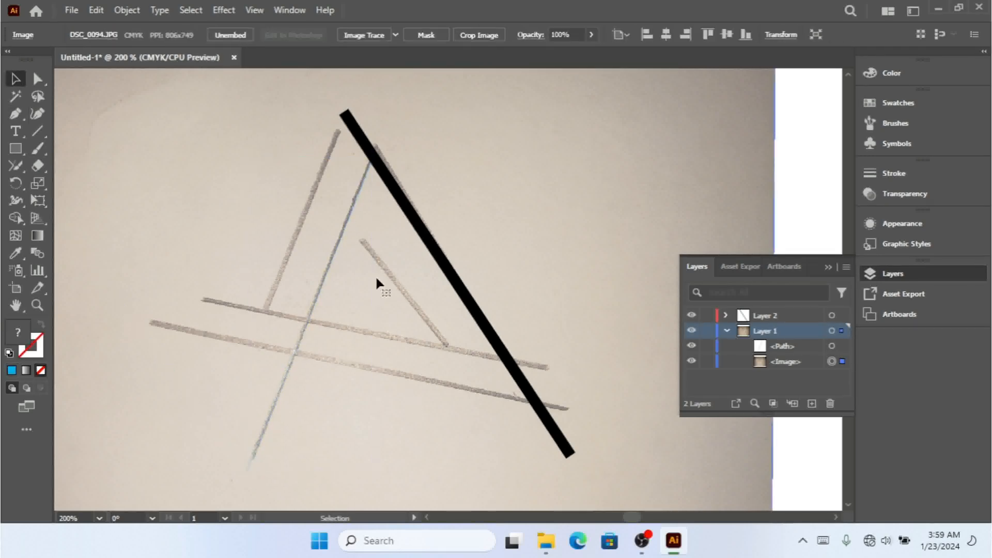
# Step: Remove the fill from the left leg path and give it a 2 pt black stroke
pyautogui.click(337, 248)
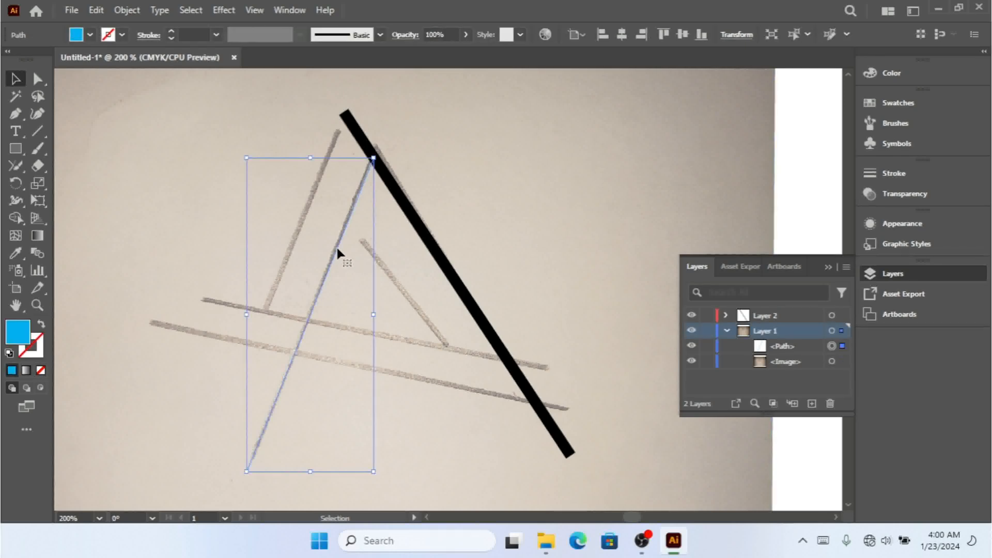
pyautogui.click(89, 34)
pyautogui.click(10, 59)
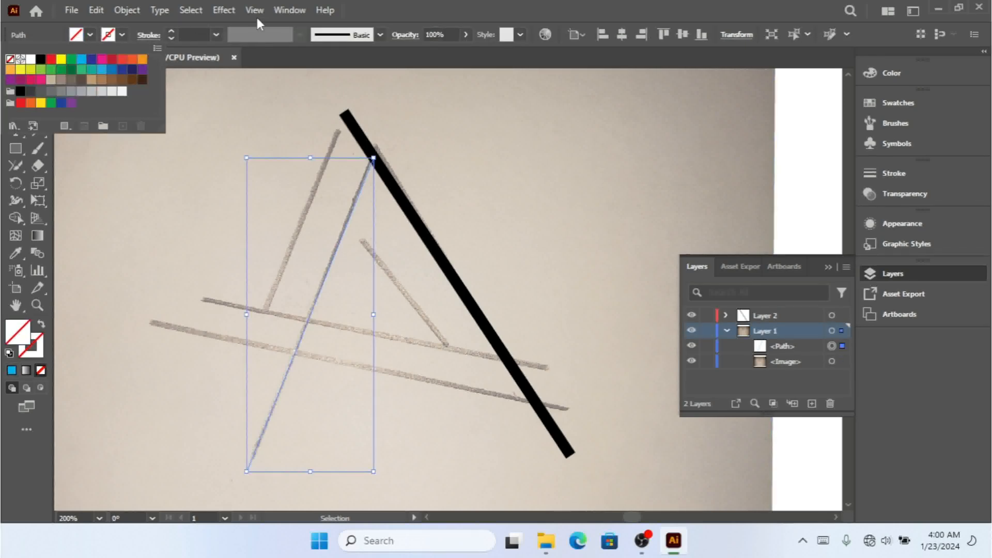
pyautogui.click(171, 31)
pyautogui.click(171, 31)
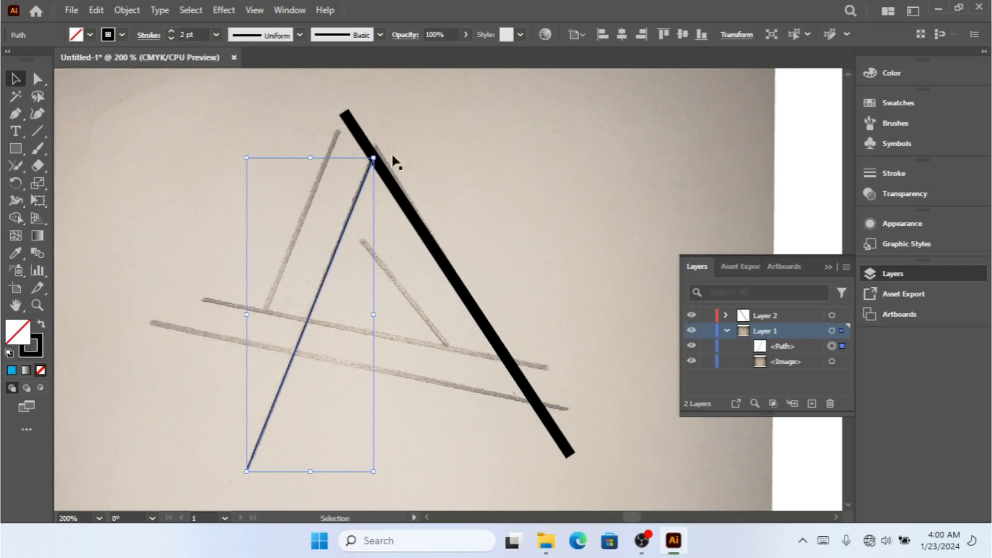
# Step: Undo the accidental move of the sketch image, lock Layer 1 and try to select both black lines together
pyautogui.moveTo(461, 181); pyautogui.dragTo(233, 272)
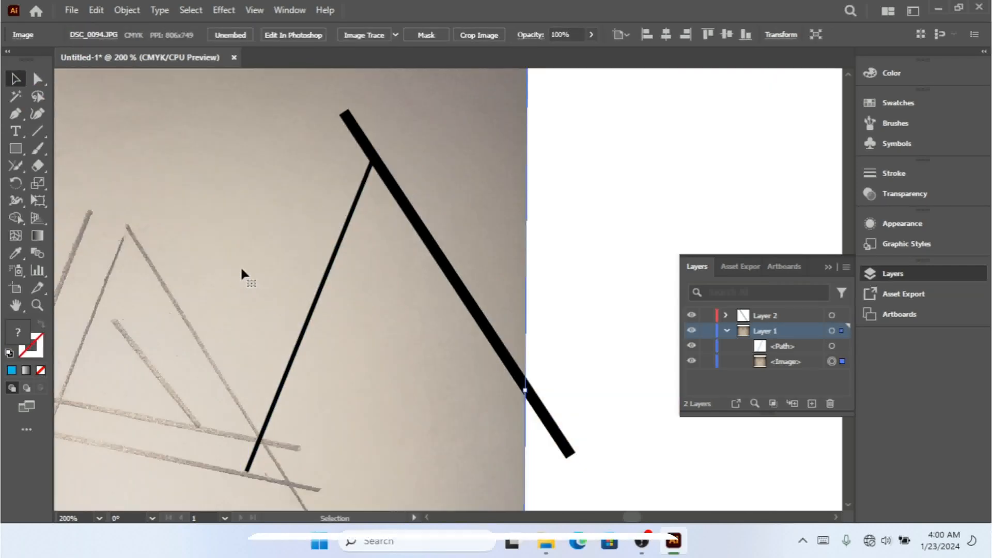
pyautogui.hotkey('ctrl', 'z')
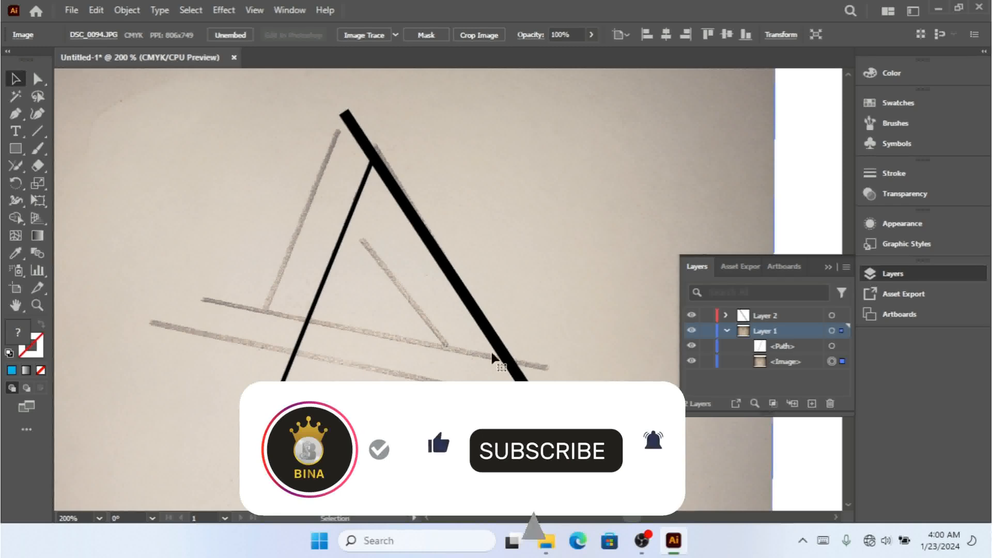
pyautogui.click(707, 331)
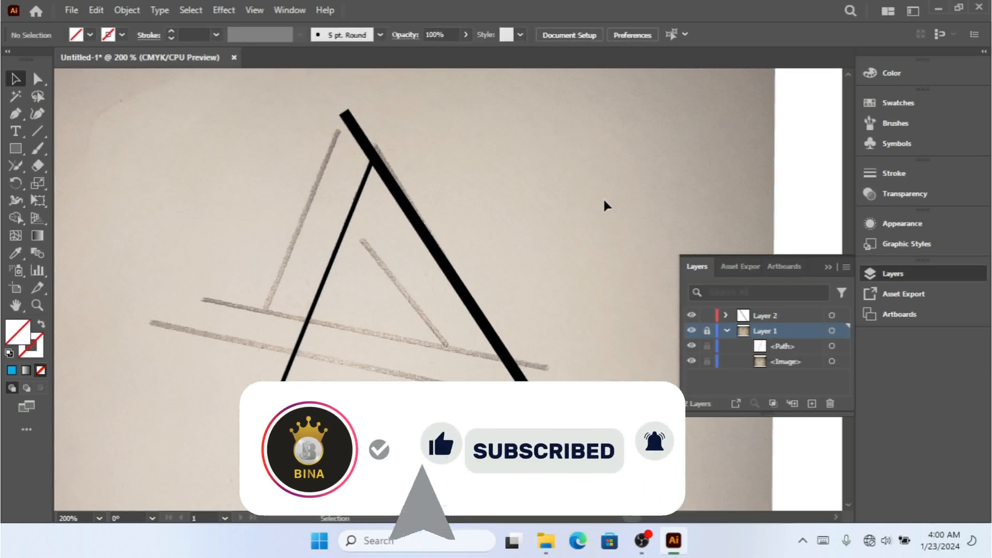
pyautogui.moveTo(449, 156); pyautogui.dragTo(154, 274)
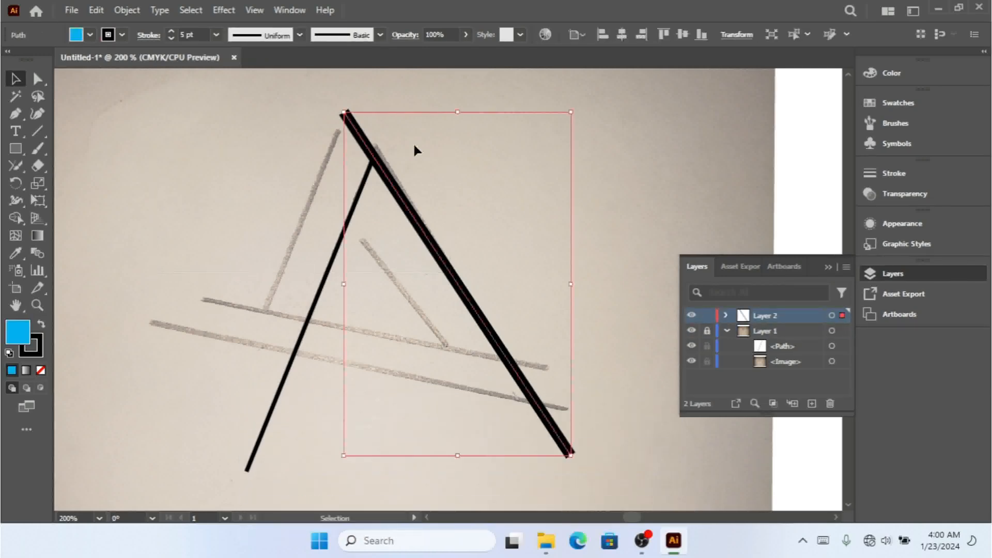
pyautogui.moveTo(247, 185); pyautogui.dragTo(639, 323)
# Step: Move the thin left leg path from Layer 1 into Layer 2, leaving Layer 1 locked
pyautogui.click(787, 352)
pyautogui.moveTo(788, 344); pyautogui.dragTo(777, 318)
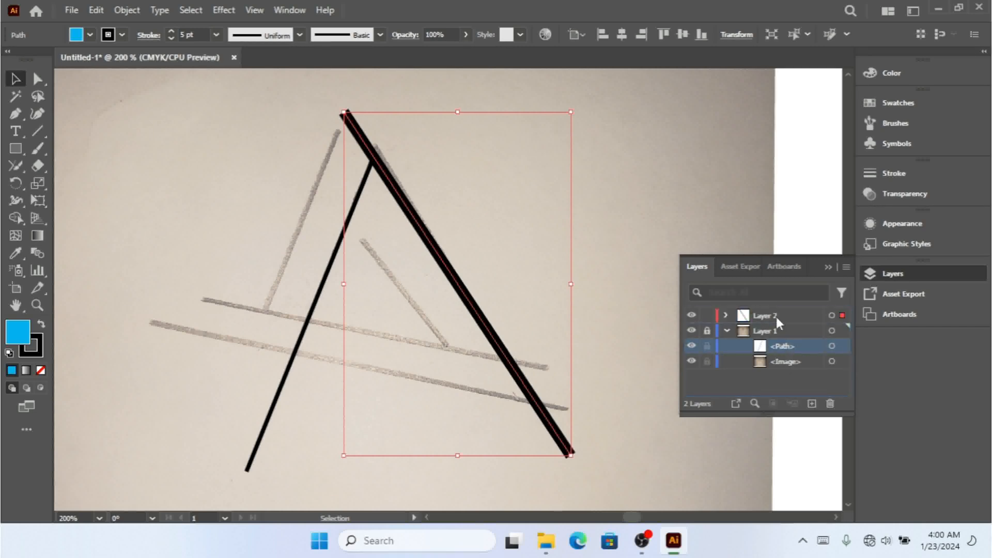
pyautogui.click(707, 331)
pyautogui.moveTo(787, 349); pyautogui.dragTo(779, 316)
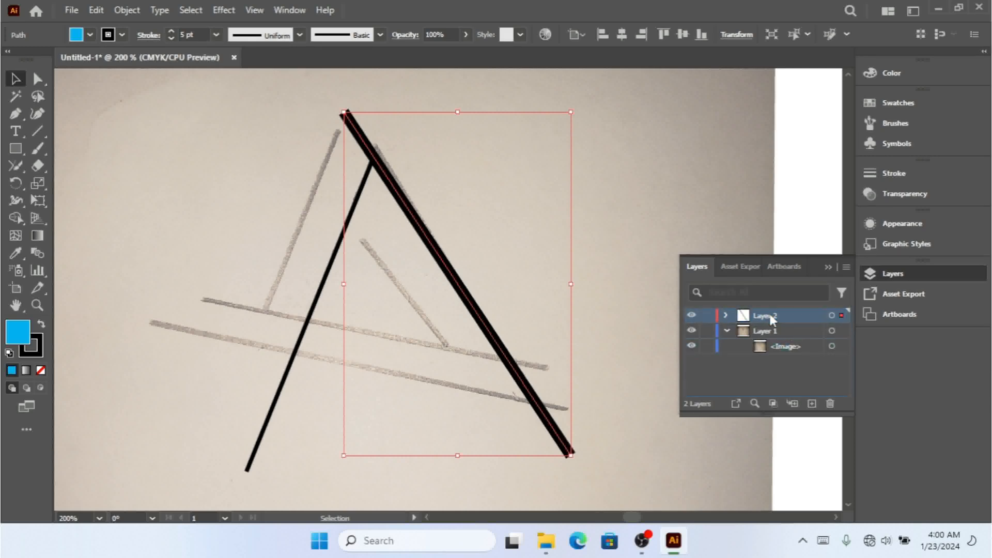
pyautogui.click(708, 331)
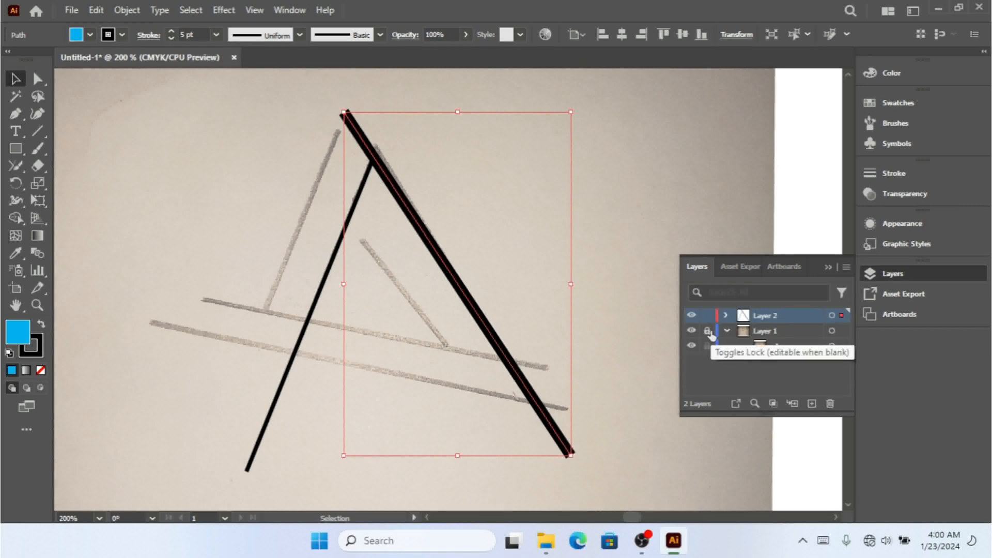
# Step: Select both black lines and align their vertical centers
pyautogui.moveTo(480, 214); pyautogui.dragTo(274, 370)
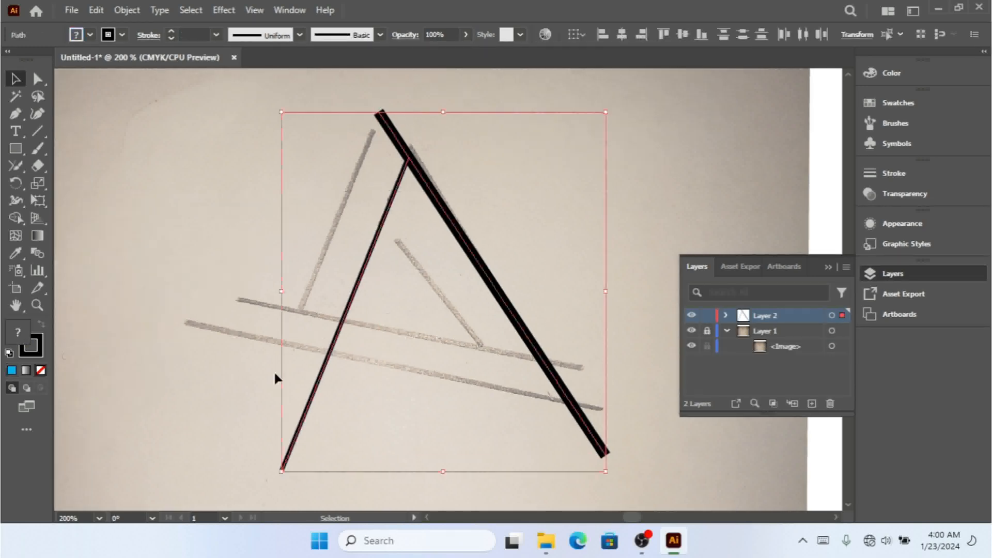
pyautogui.click(683, 35)
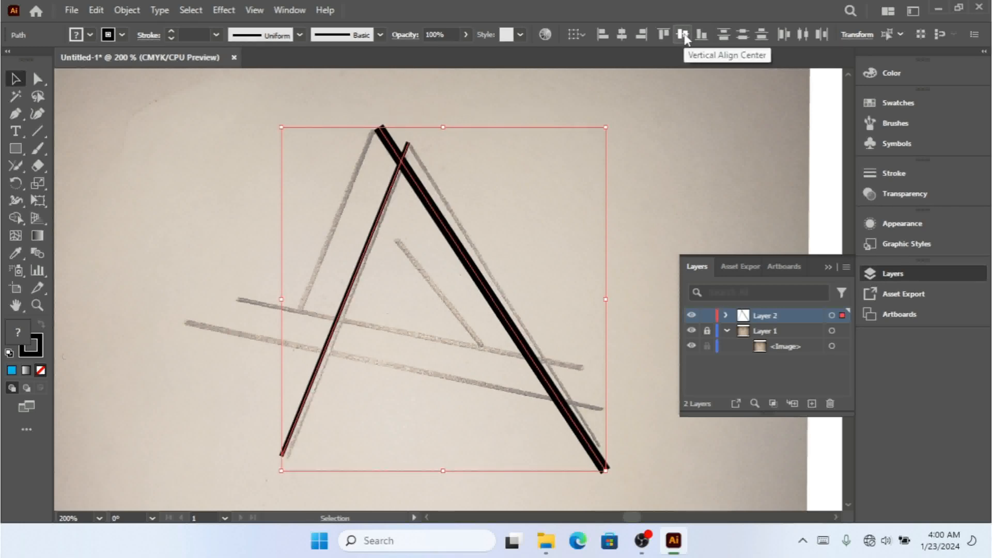
pyautogui.click(552, 290)
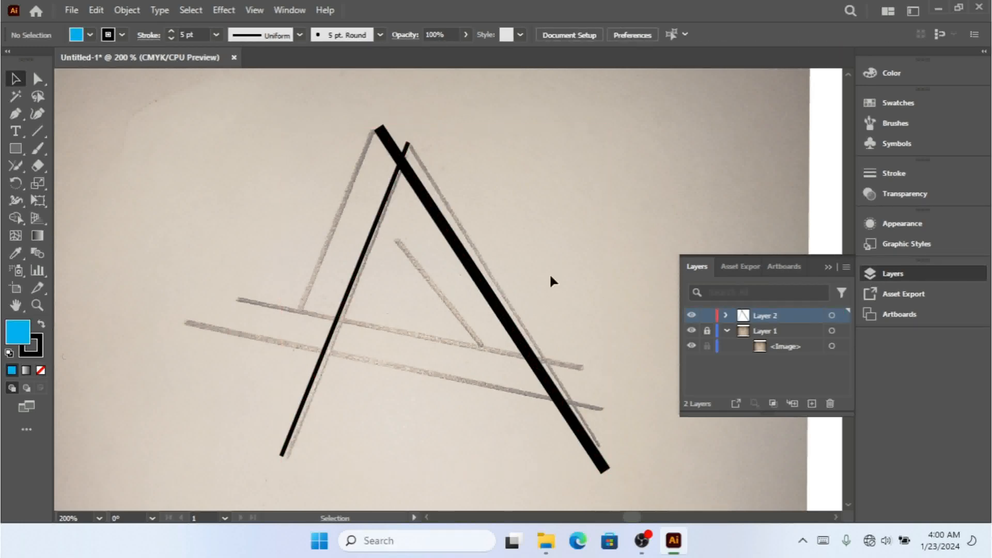
# Step: Nudge the thick diagonal line slightly right and up so it lies closer to the sketched diagonal
pyautogui.click(507, 322)
pyautogui.press('Right')
pyautogui.press('Right')
pyautogui.press('Right')
pyautogui.press('Right')
pyautogui.press('Right')
pyautogui.press('Right')
pyautogui.press('Right')
pyautogui.press('Right')
pyautogui.press('Right')
pyautogui.press('Right')
pyautogui.press('Right')
pyautogui.press('Up')
pyautogui.press('Up')
pyautogui.press('Up')
pyautogui.press('Up')
pyautogui.press('Up')
pyautogui.press('Up')
pyautogui.press('Up')
pyautogui.press('Up')
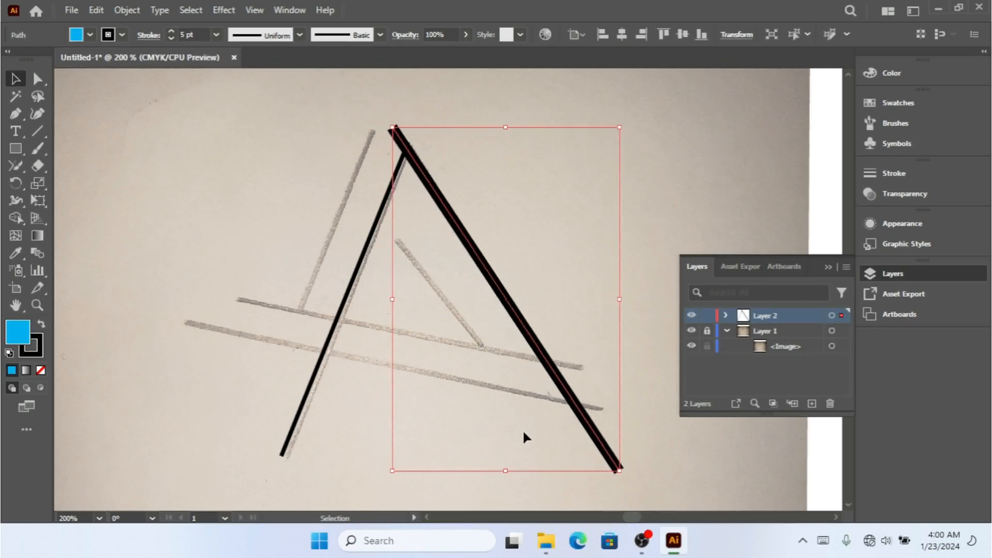
pyautogui.press('Left')
pyautogui.press('Left')
pyautogui.press('Left')
pyautogui.press('Left')
pyautogui.press('Left')
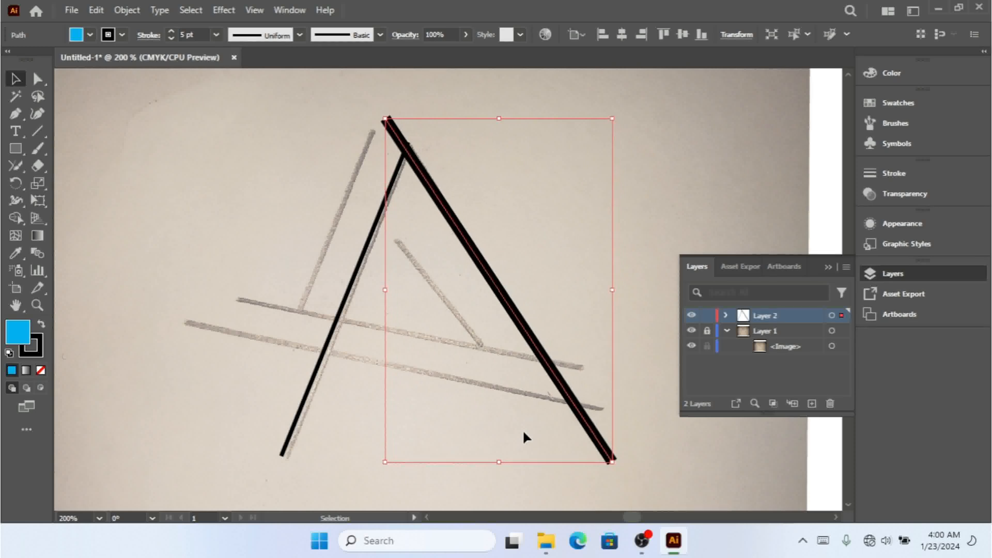
pyautogui.press('Left')
pyautogui.press('Left')
pyautogui.press('Up')
pyautogui.press('Up')
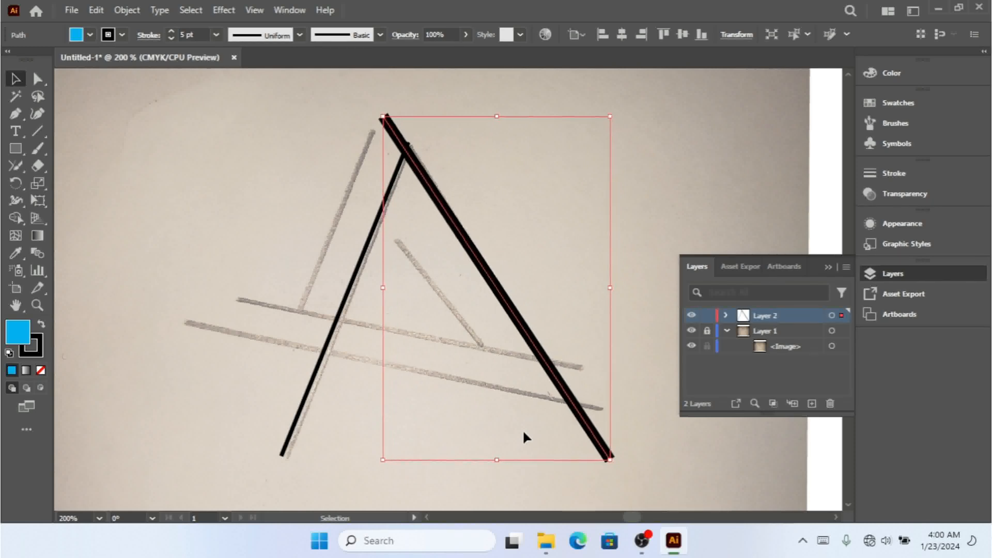
pyautogui.click(595, 261)
# Step: Align the vertical centers of the two lines again, with the thick diagonal in its nudged position
pyautogui.moveTo(598, 225); pyautogui.dragTo(155, 402)
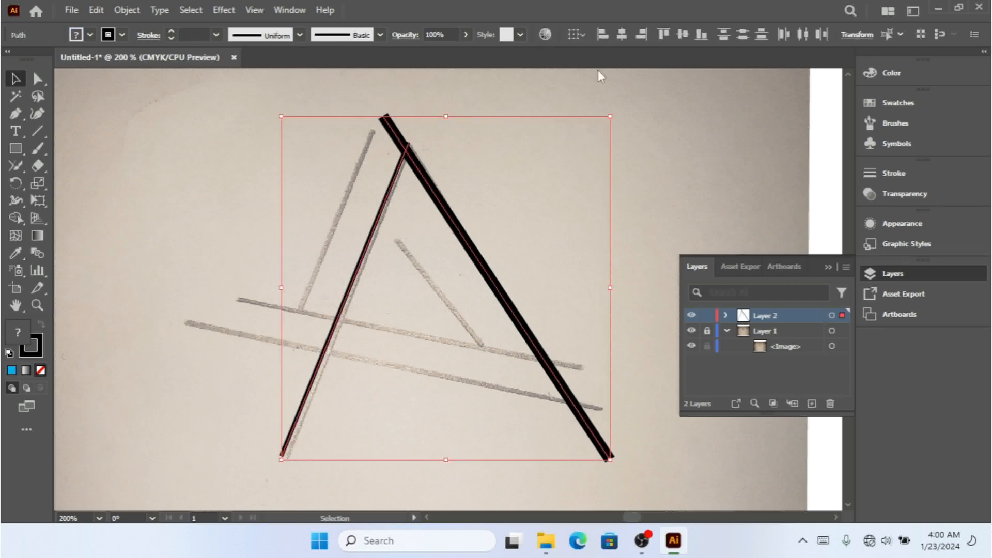
pyautogui.click(685, 35)
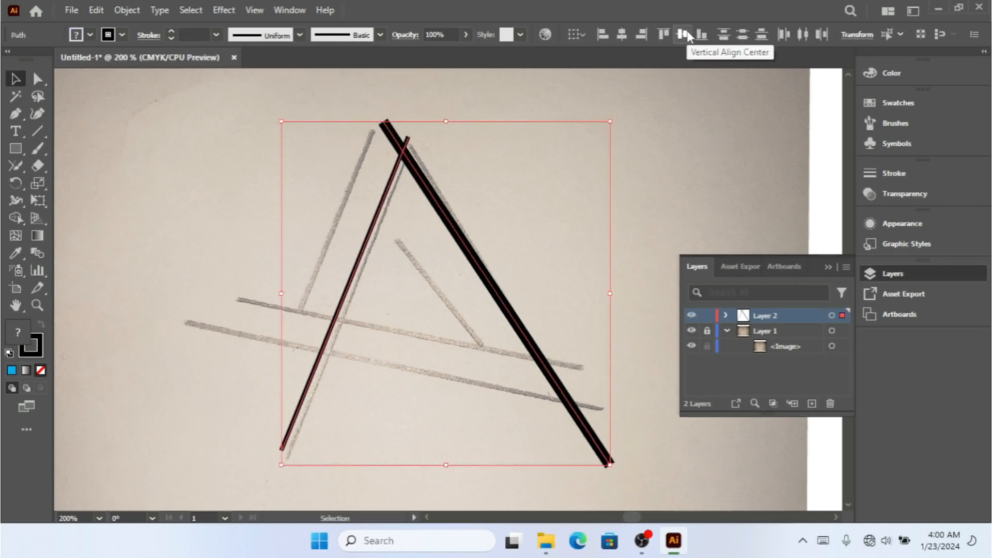
pyautogui.click(691, 200)
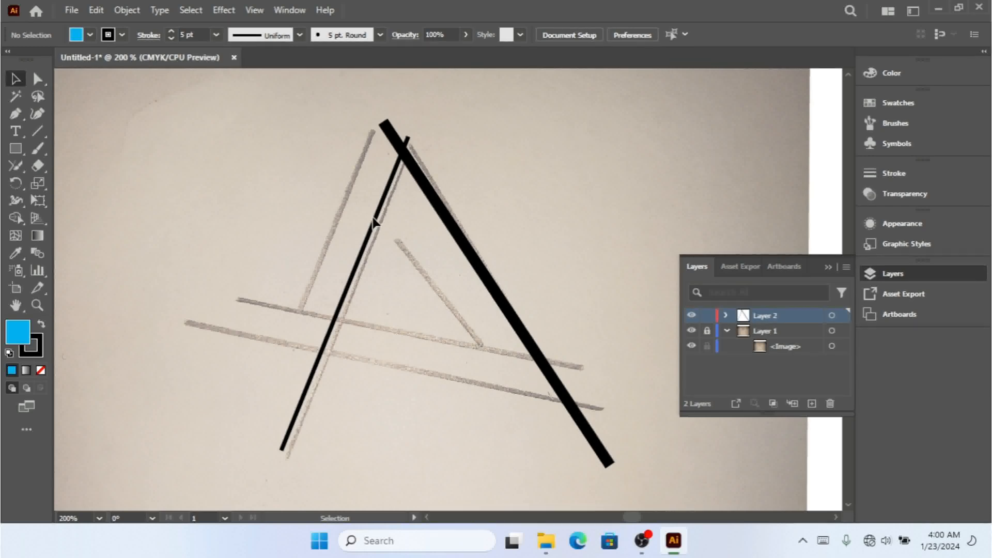
# Step: Match both lines to the thin line's appearance with the Eyedropper, using no fill and a 2 pt black stroke
pyautogui.moveTo(529, 234); pyautogui.dragTo(367, 412)
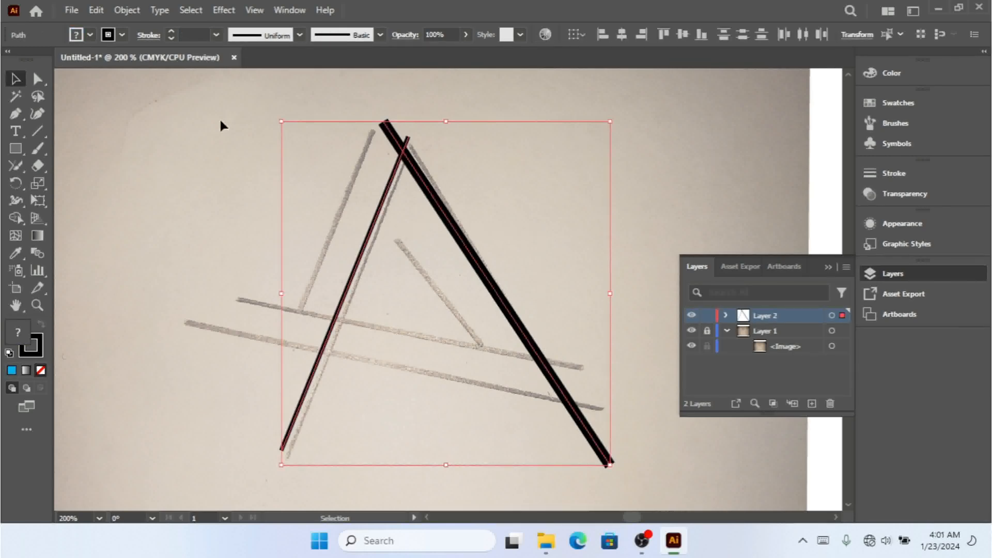
pyautogui.click(15, 253)
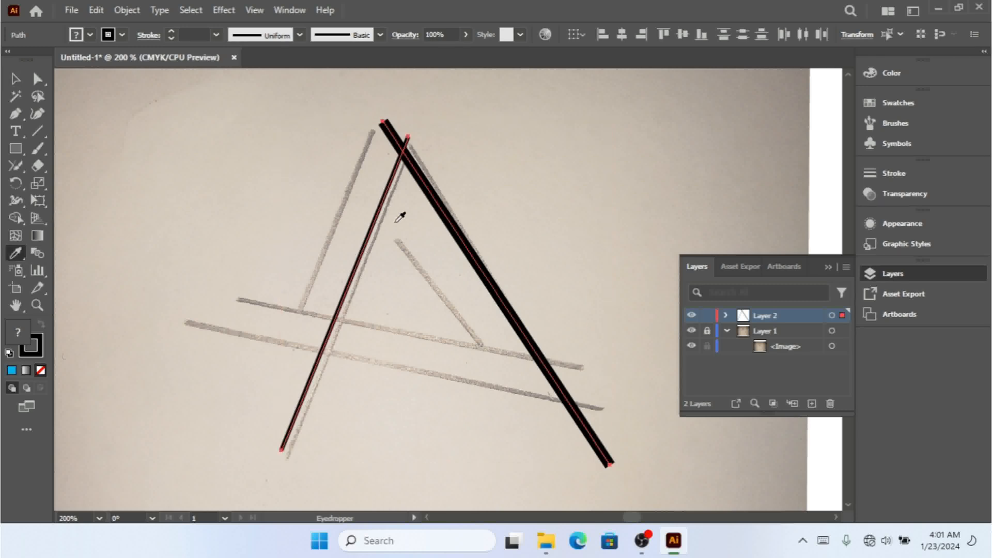
pyautogui.click(383, 207)
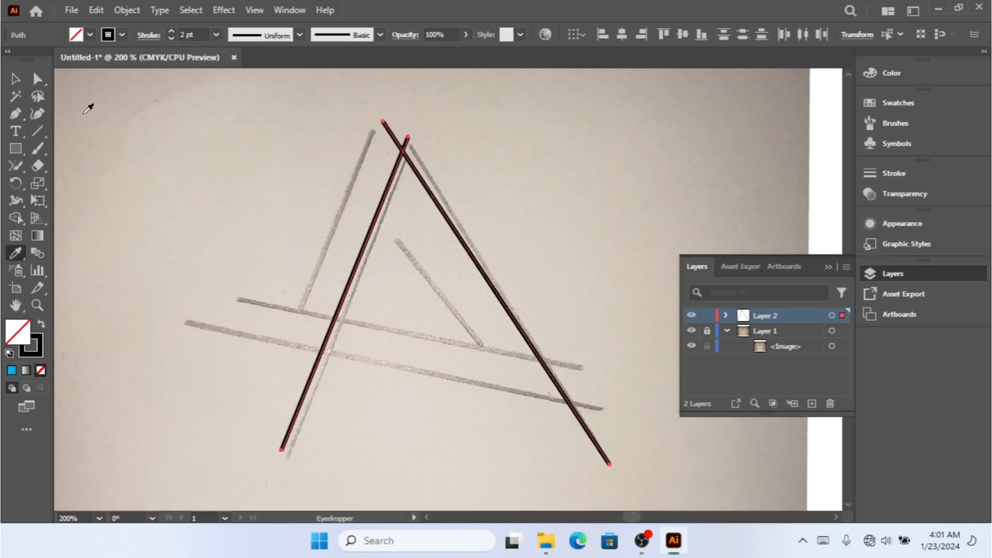
# Step: Draw a long straight horizontal baseline with the Pen tool under the feet of the two diagonals, then deselect it
pyautogui.click(14, 79)
pyautogui.click(138, 210)
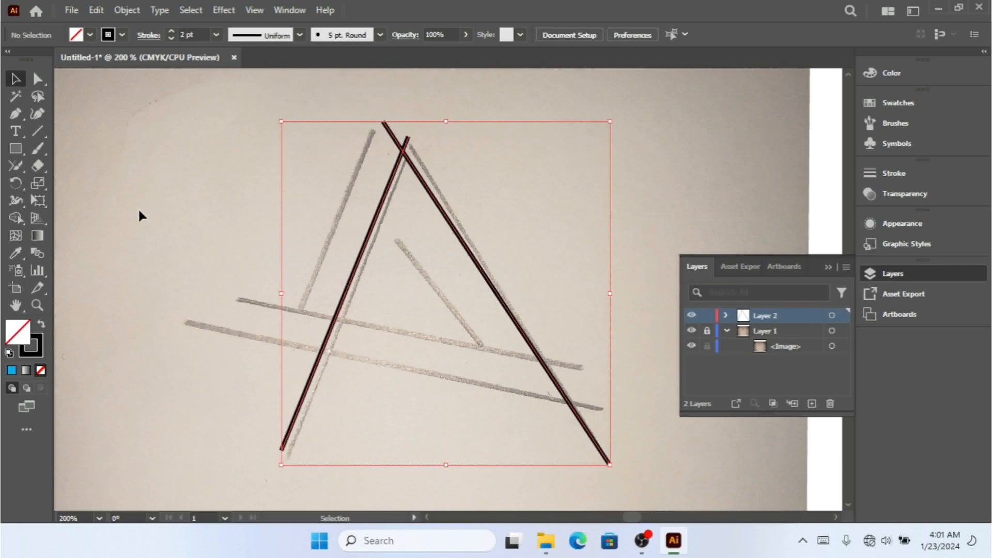
pyautogui.click(13, 113)
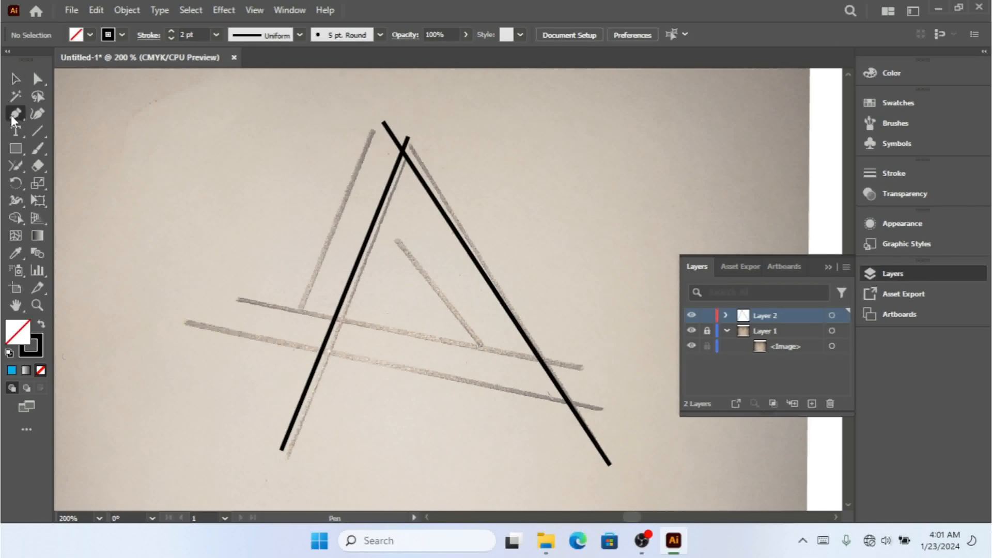
pyautogui.click(208, 463)
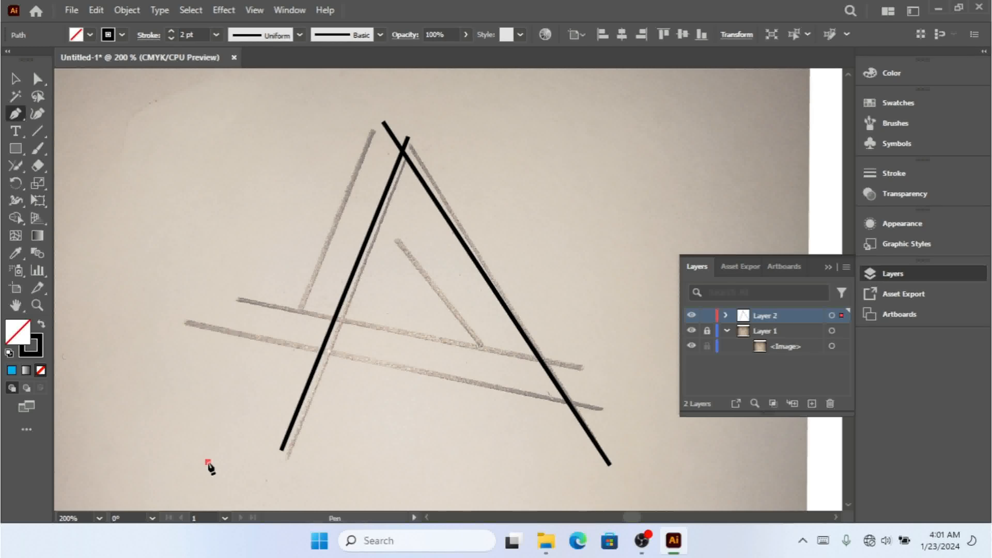
pyautogui.keyDown('shift'); pyautogui.click(770, 512); pyautogui.keyUp('shift')
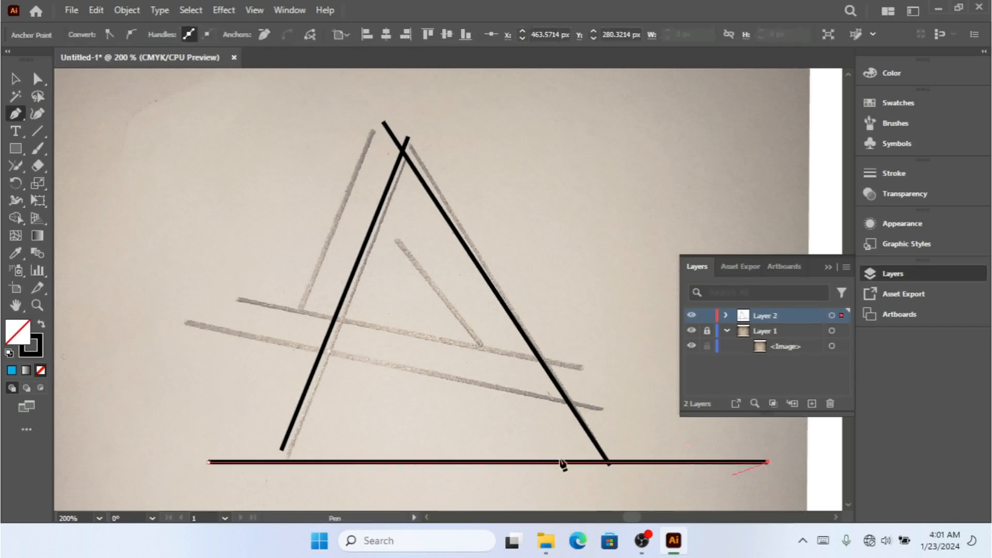
pyautogui.press('v')
pyautogui.click(352, 297)
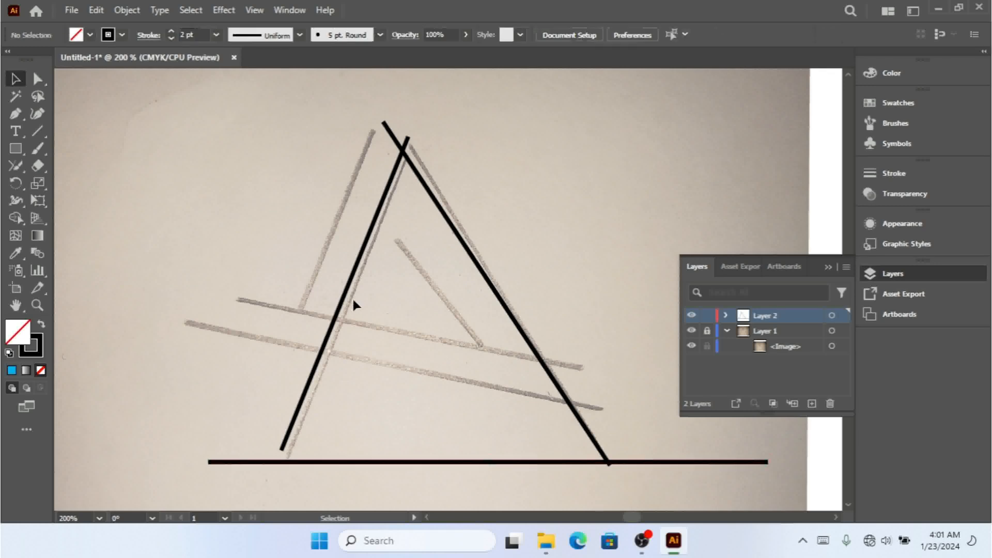
# Step: Nudge the long diagonal on the A's right side up and slightly right so its foot meets the baseline
pyautogui.click(329, 332)
pyautogui.moveTo(582, 277); pyautogui.dragTo(445, 370)
pyautogui.press('Up')
pyautogui.press('Up')
pyautogui.press('Up')
pyautogui.press('Up')
pyautogui.press('Right')
pyautogui.press('Down')
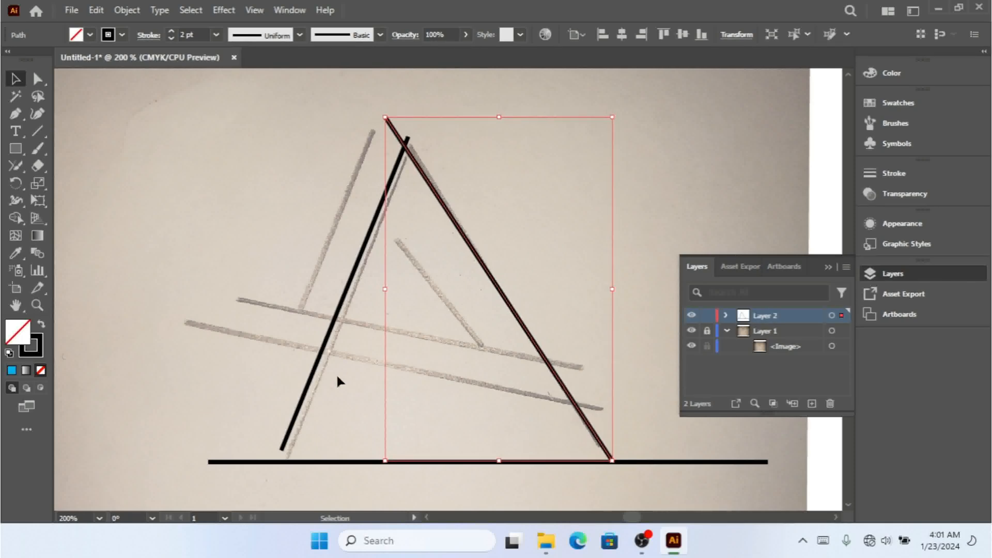
# Step: Nudge the A's left leg down until its foot rests on the baseline and its top meets the right diagonal
pyautogui.moveTo(356, 401); pyautogui.dragTo(222, 415)
pyautogui.press('Down')
pyautogui.press('Down')
pyautogui.press('Down')
pyautogui.press('Down')
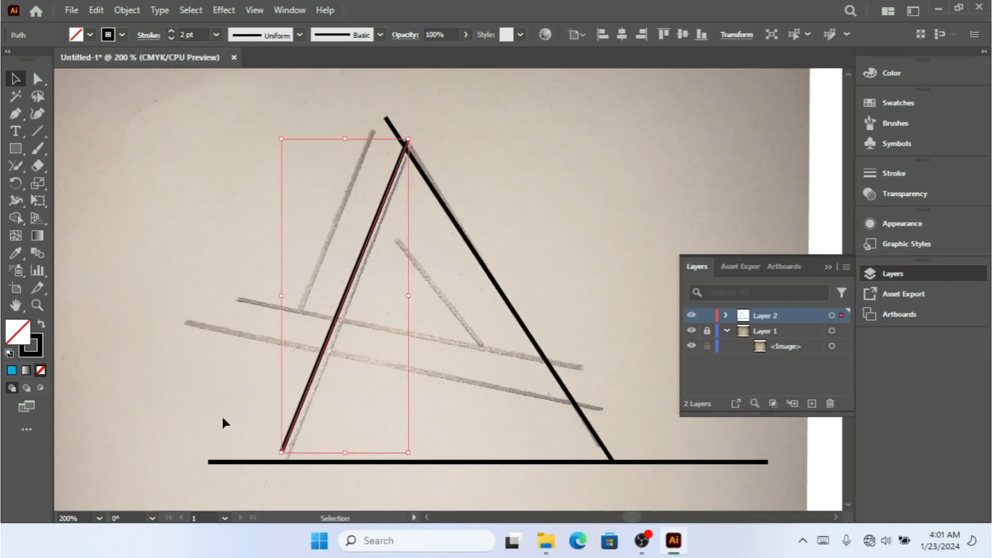
pyautogui.press('Down')
pyautogui.press('Down')
pyautogui.press('Down')
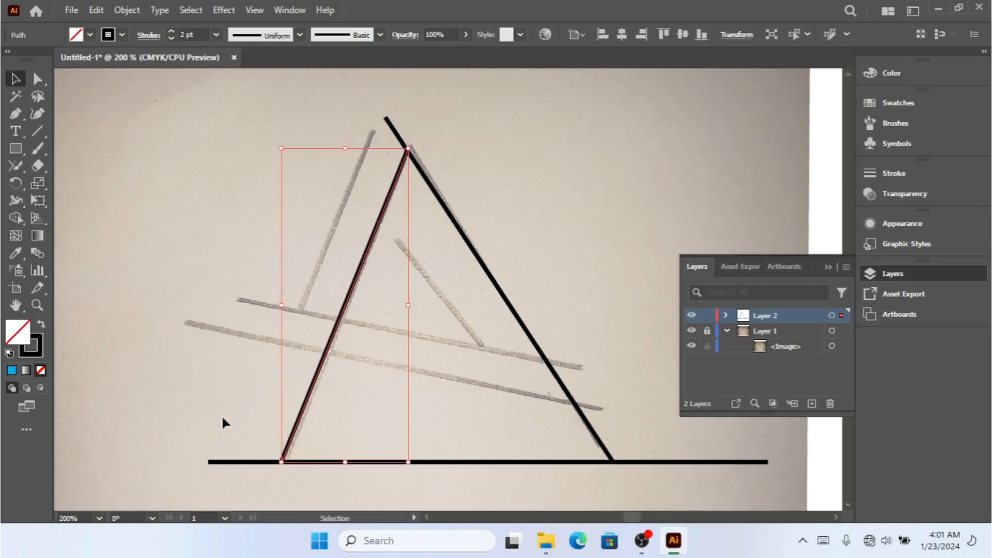
pyautogui.click(686, 226)
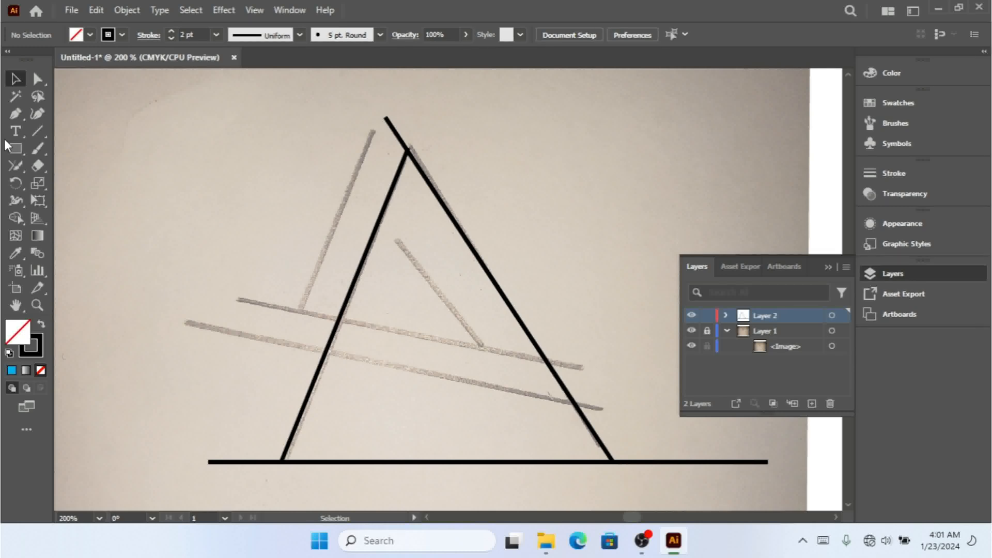
# Step: Draw a slanted crossbar with the Pen tool just above the upper sketched crossbar, extending past both legs
pyautogui.click(14, 113)
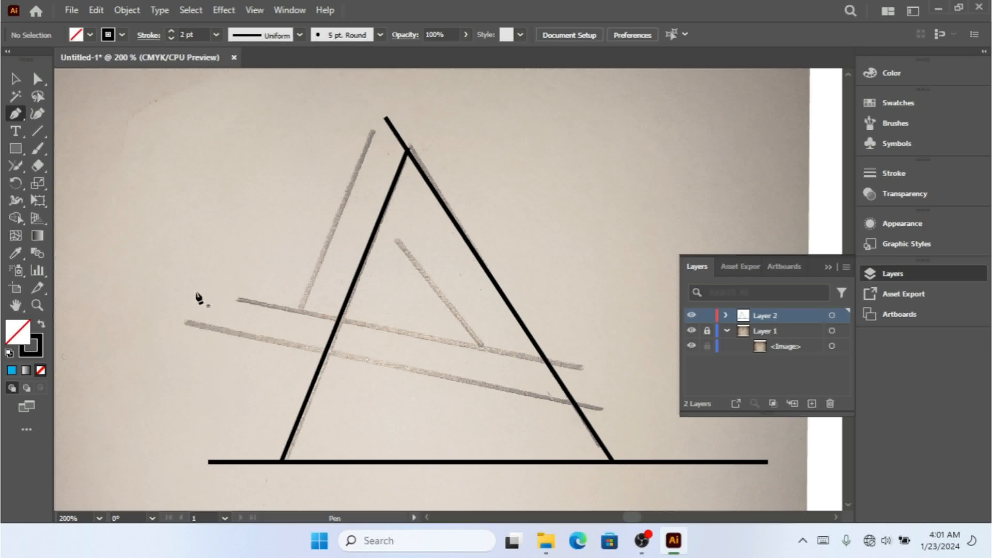
pyautogui.click(190, 281)
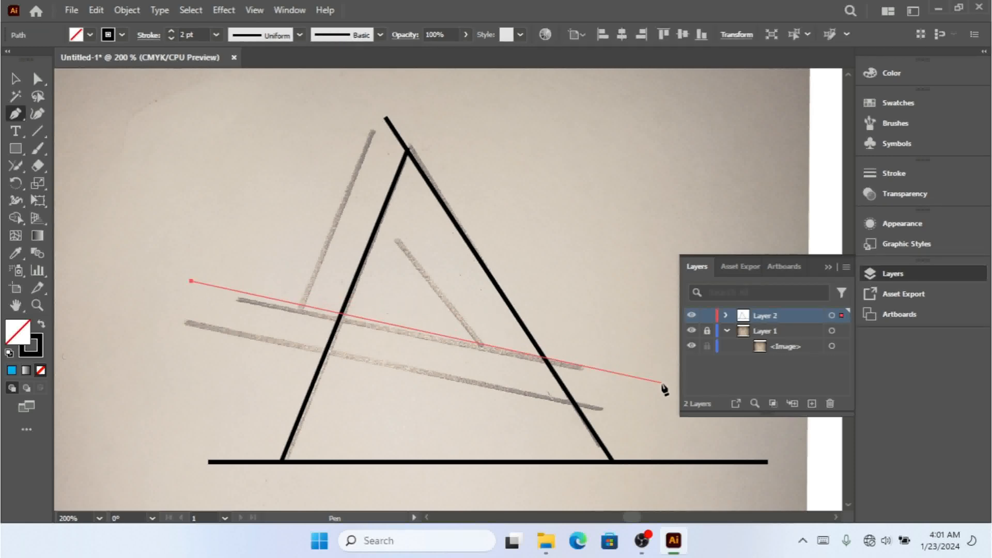
pyautogui.click(613, 369)
pyautogui.press('v')
pyautogui.click(240, 321)
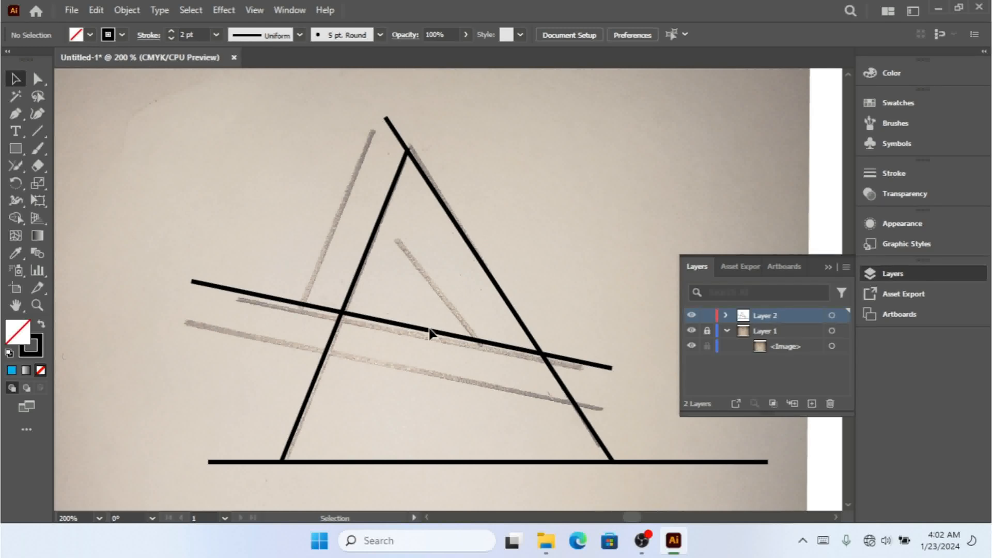
# Step: Place a parallel copy of the slanted crossbar just below the lower sketched crossbar
pyautogui.moveTo(431, 335); pyautogui.dragTo(430, 390)
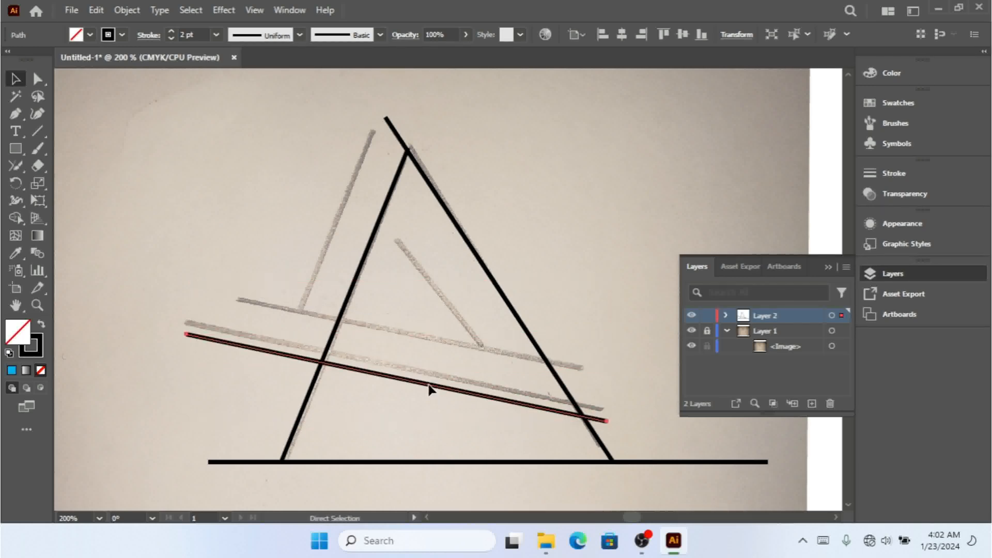
pyautogui.hotkey('ctrl', 'z')
pyautogui.moveTo(445, 336); pyautogui.dragTo(440, 394)
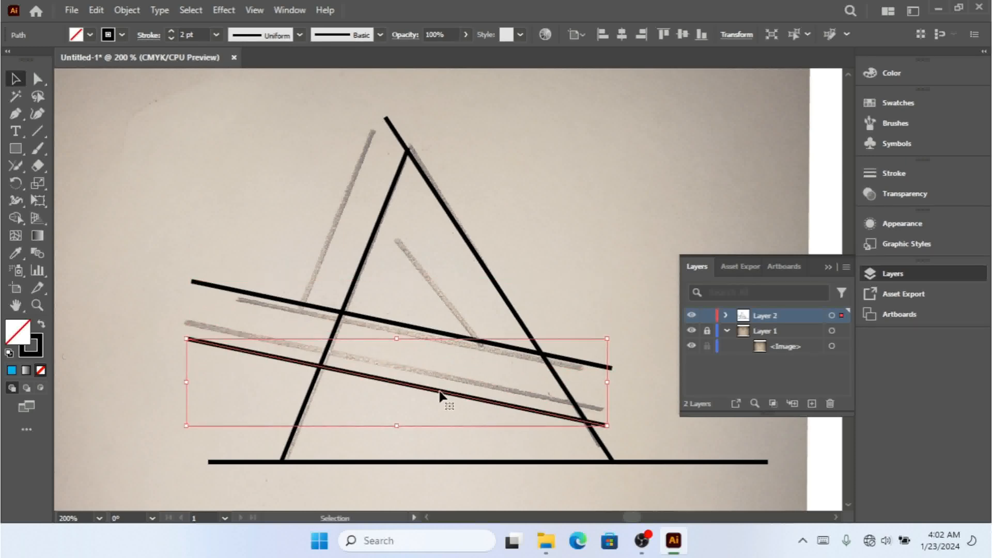
pyautogui.click(522, 289)
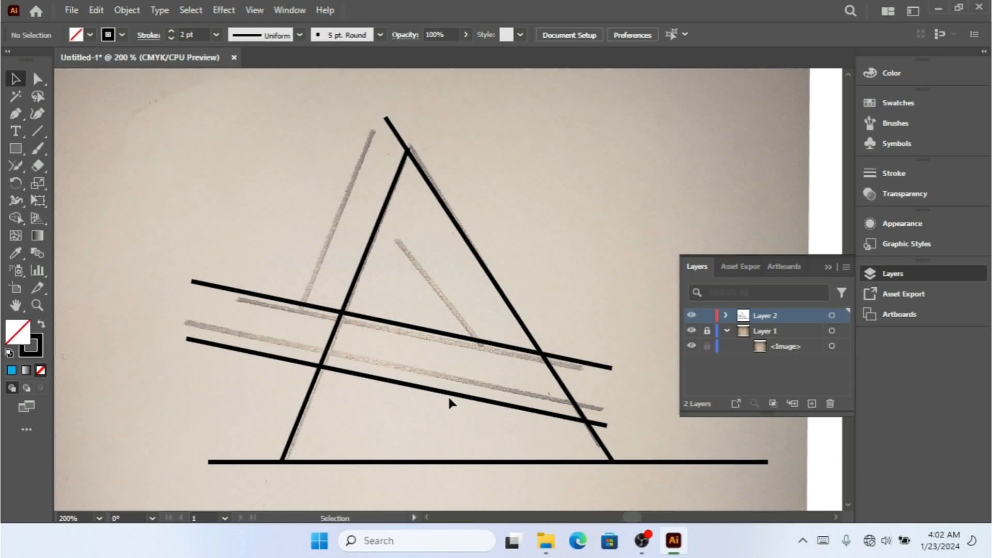
# Step: Nudge the lower crossbar slightly up and left so it sits closer to the lower sketched crossbar
pyautogui.click(604, 428)
pyautogui.press('Right')
pyautogui.press('Right')
pyautogui.press('Right')
pyautogui.press('Up')
pyautogui.press('Up')
pyautogui.press('Up')
pyautogui.press('Left')
pyautogui.press('Left')
pyautogui.press('Left')
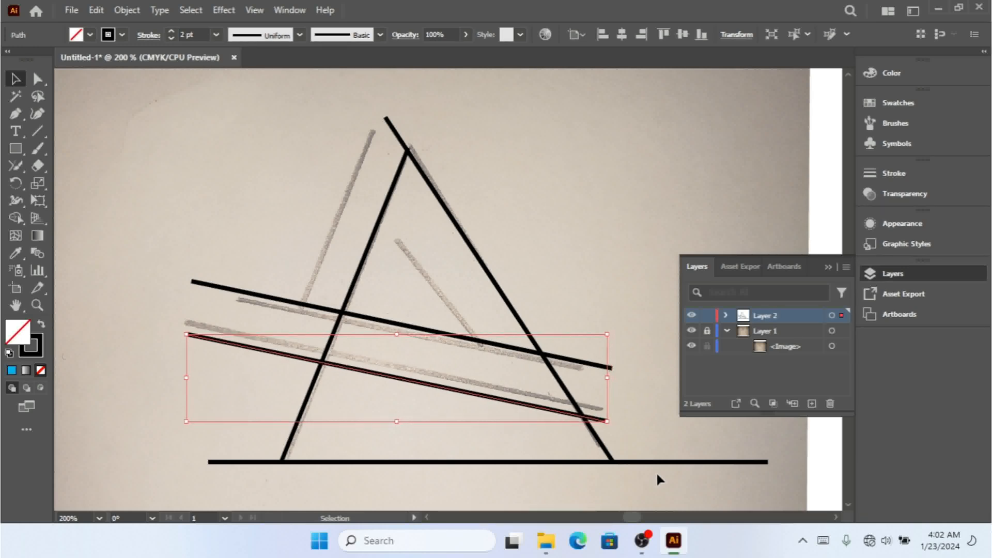
pyautogui.press('Up')
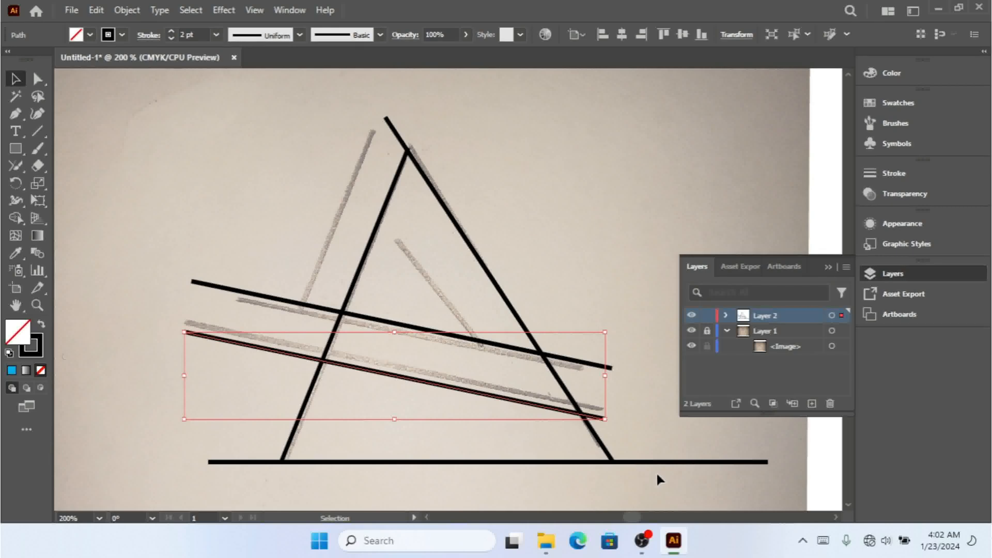
pyautogui.press('Down')
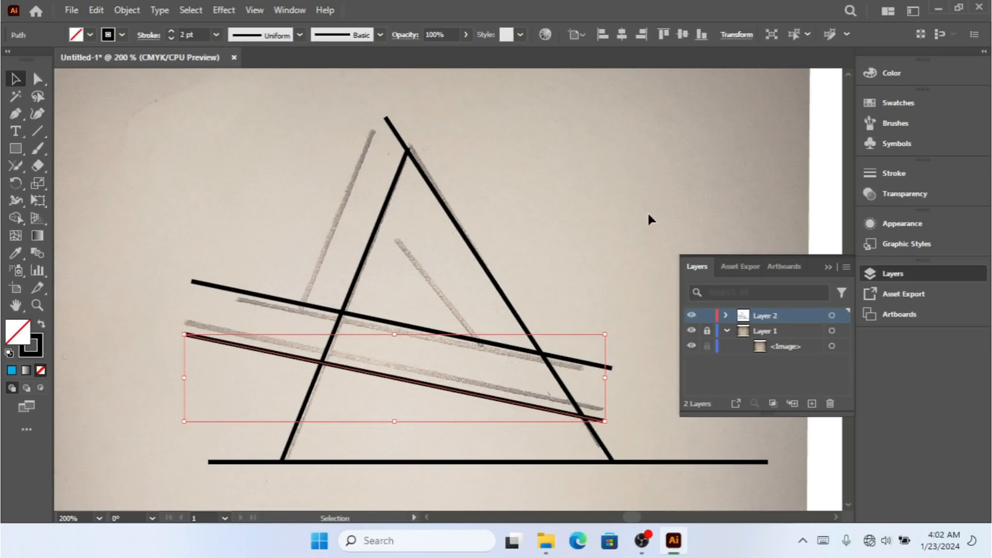
pyautogui.click(647, 212)
# Step: Draw the inner diagonal with the Pen tool from the upper part of the left leg down to the upper crossbar
pyautogui.click(15, 114)
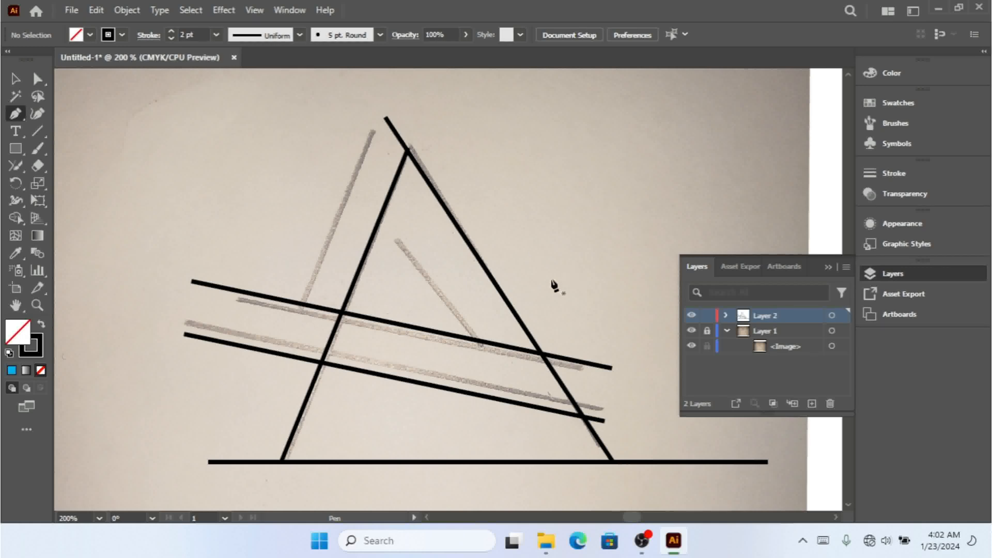
pyautogui.click(384, 210)
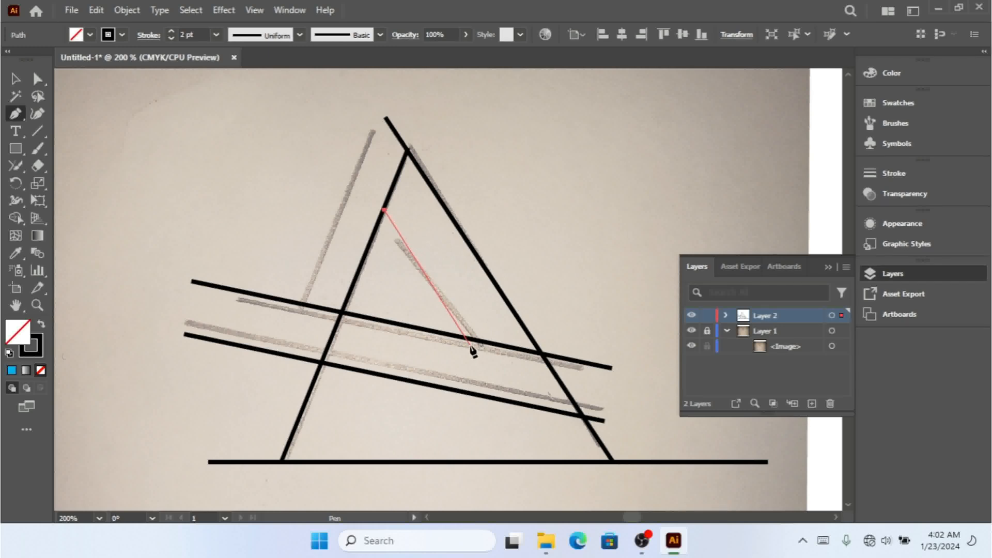
pyautogui.click(471, 344)
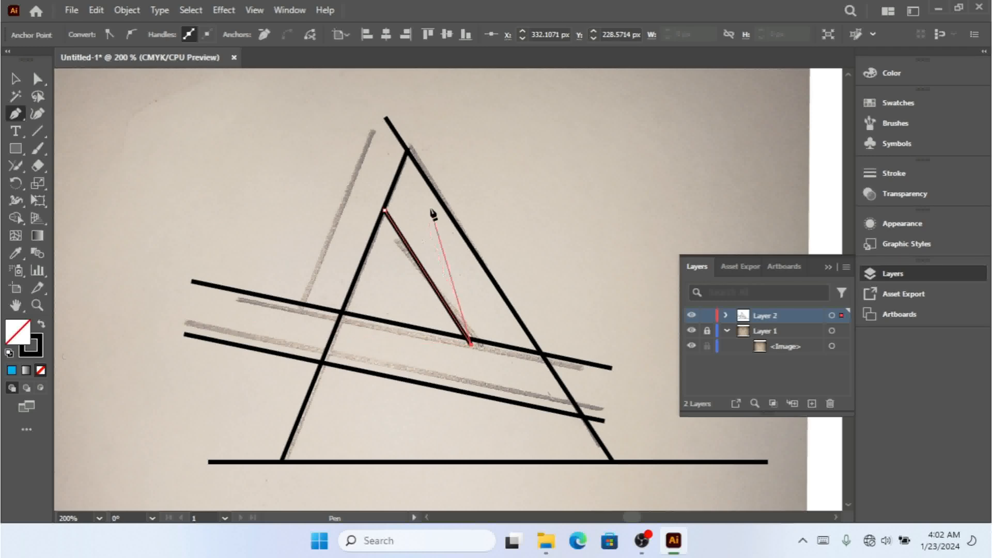
pyautogui.click(12, 80)
pyautogui.click(143, 132)
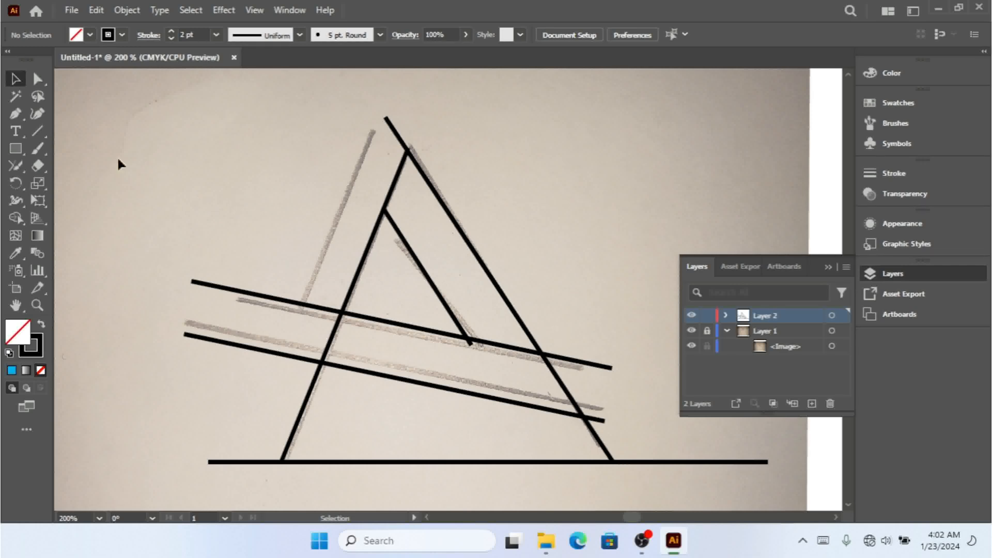
# Step: Extend the right diagonal from its top end with a segment down along the outer left sketched line, past the upper crossbar
pyautogui.click(11, 115)
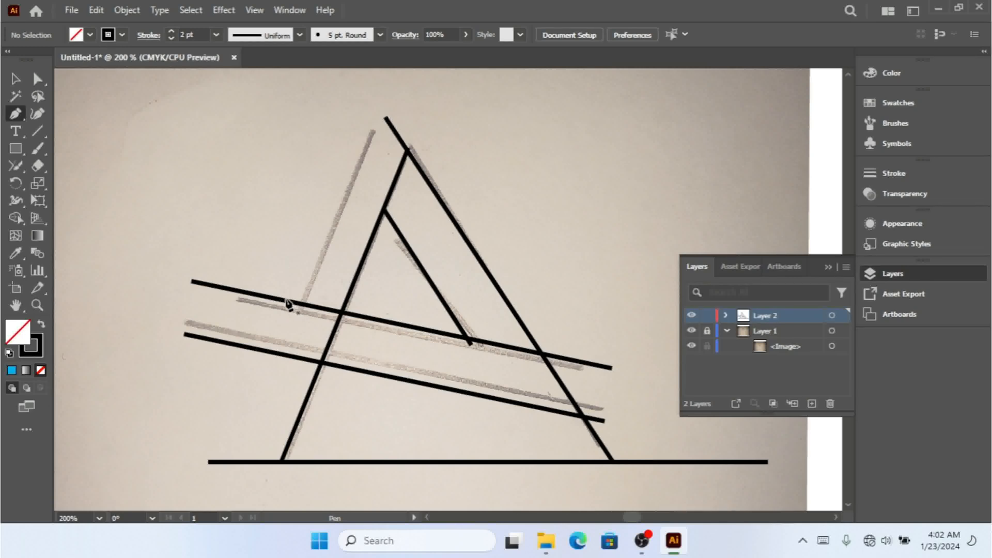
pyautogui.click(385, 118)
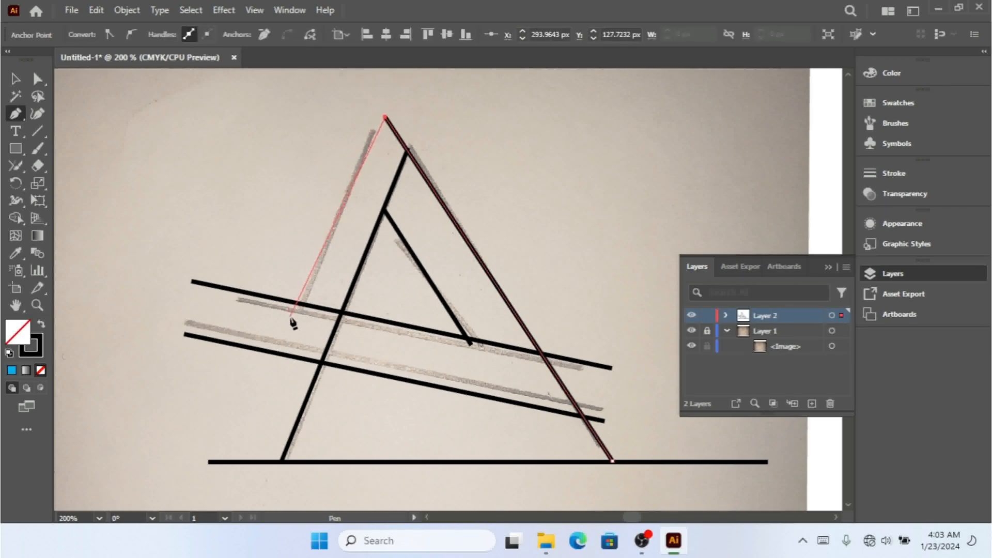
pyautogui.click(290, 315)
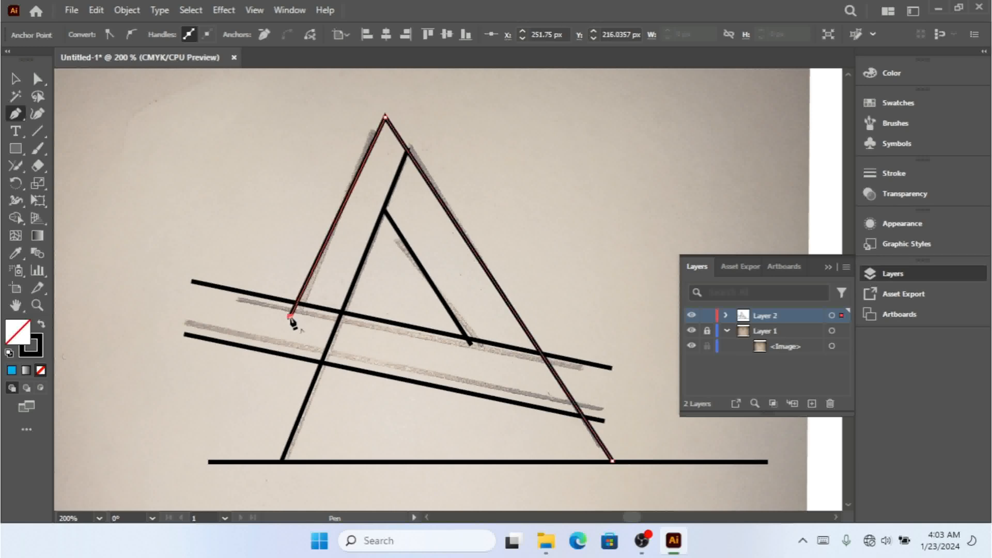
# Step: Raise the outer path's apex anchor straight up, well above the top of the sketch, using Direct Selection
pyautogui.click(37, 79)
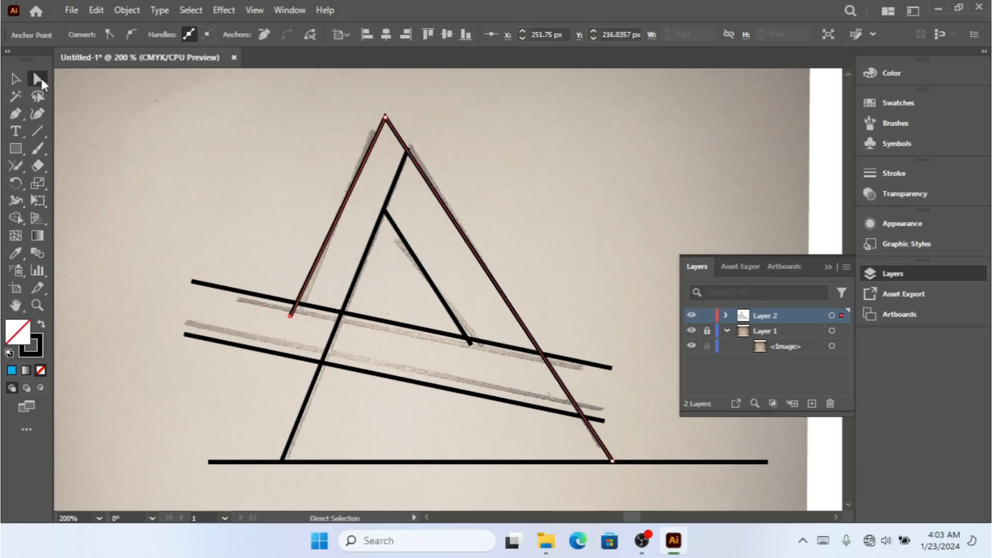
pyautogui.click(389, 121)
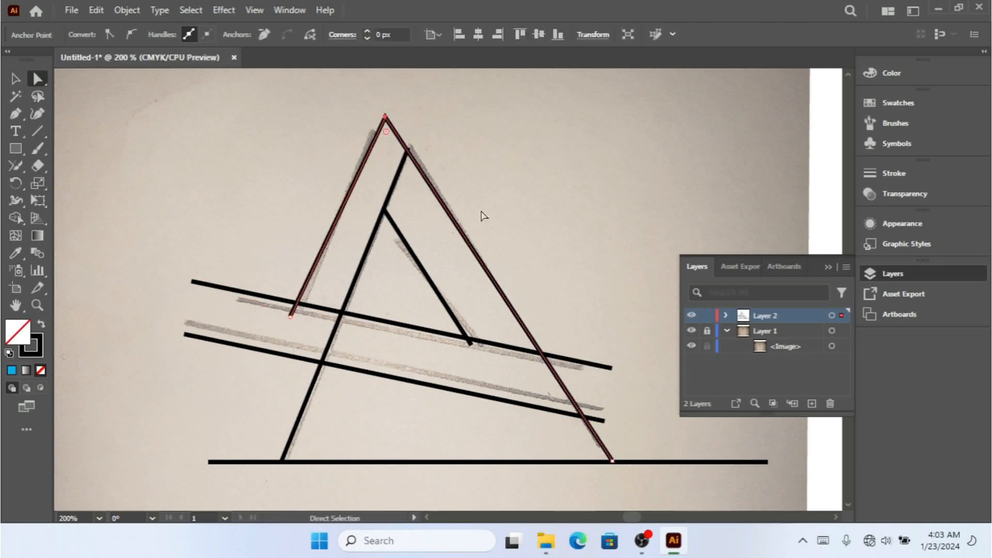
pyautogui.press('Up')
pyautogui.press('Up')
pyautogui.press('Up')
pyautogui.press('Up')
pyautogui.press('Up')
pyautogui.press('Up')
pyautogui.press('Up')
pyautogui.press('Up')
pyautogui.press('Up')
pyautogui.press('Up')
pyautogui.press('Up')
pyautogui.press('Up')
pyautogui.press('Up')
pyautogui.press('Up')
pyautogui.press('Up')
pyautogui.press('Up')
pyautogui.press('Up')
pyautogui.press('Up')
pyautogui.press('Up')
pyautogui.press('Up')
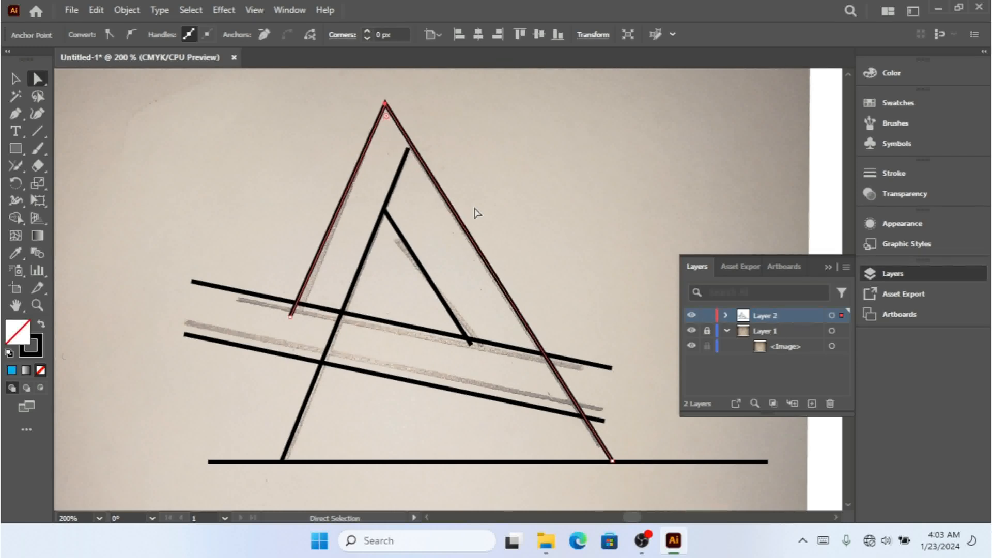
pyautogui.press('Up')
pyautogui.press('Up')
pyautogui.press('Up')
pyautogui.press('Up')
pyautogui.press('Up')
pyautogui.press('Up')
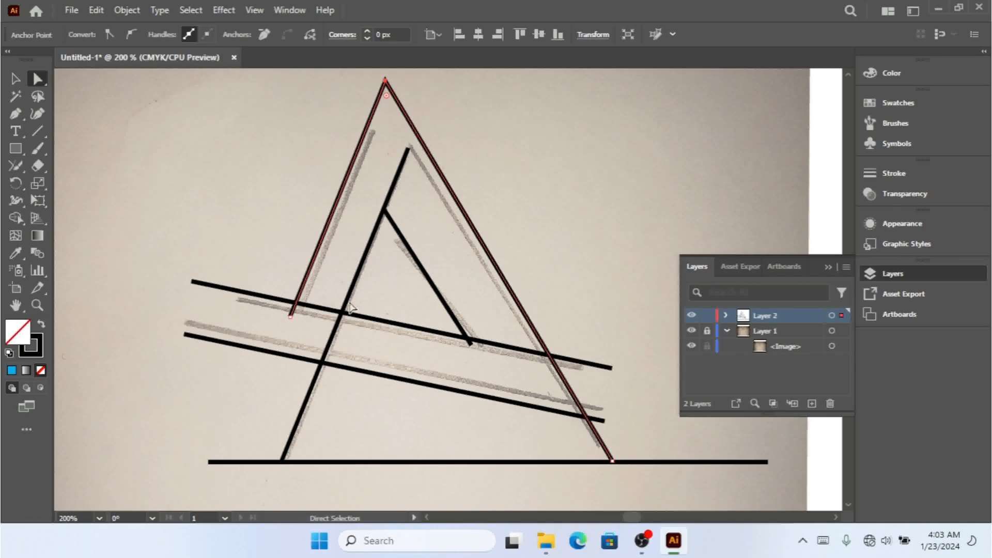
# Step: Shift the lower end anchor of the outer left segment about 4 px to the left
pyautogui.click(291, 316)
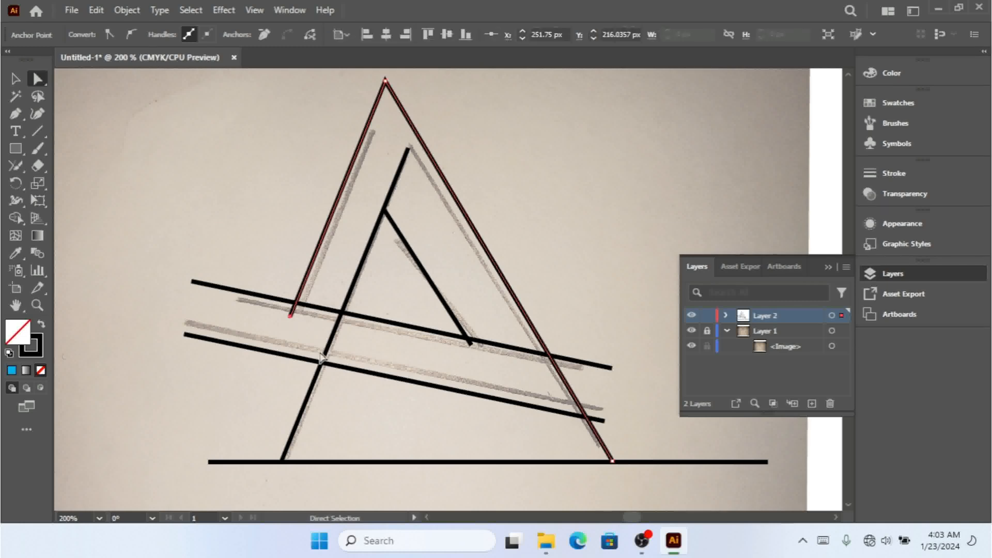
pyautogui.press('Left')
pyautogui.press('Left')
pyautogui.press('Left')
pyautogui.press('Left')
pyautogui.press('Left')
pyautogui.press('Left')
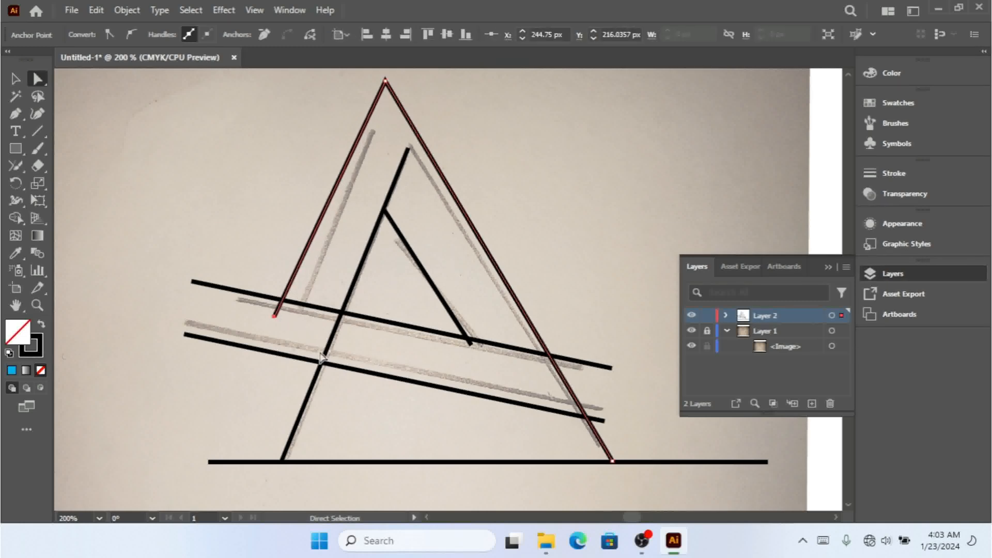
pyautogui.press('Right')
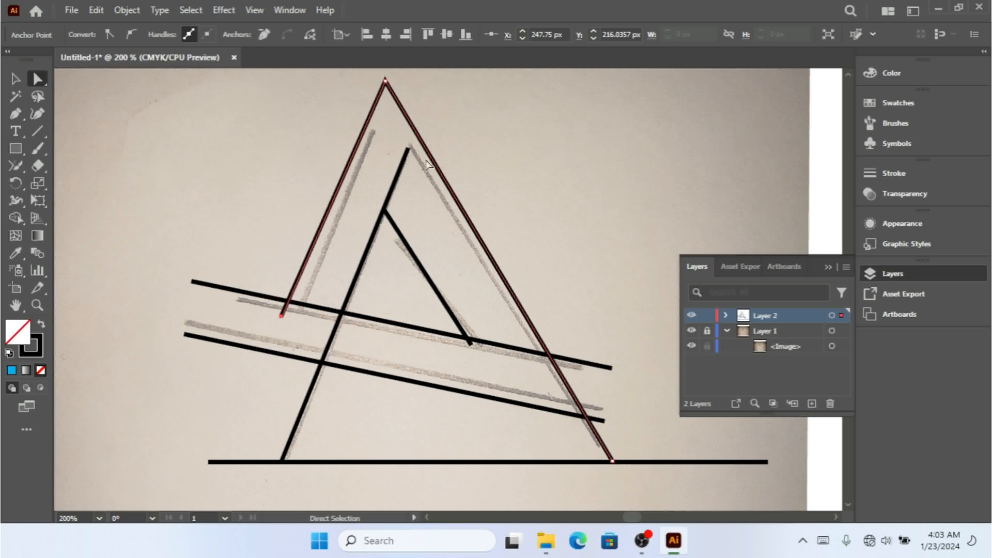
# Step: Move the inner left leg's top anchor about 9 px up and 4 px right to meet the outer right diagonal
pyautogui.click(409, 149)
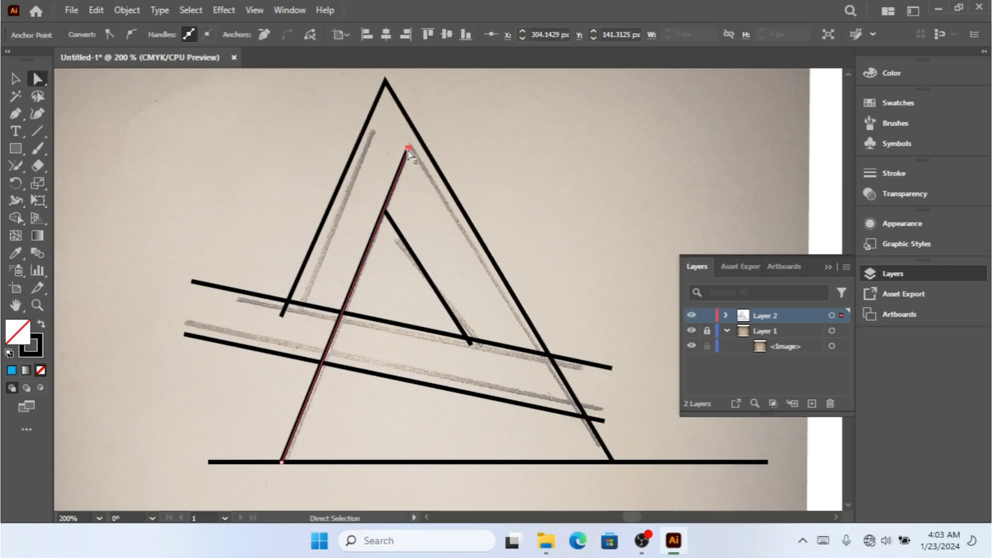
pyautogui.press('Up')
pyautogui.press('Up')
pyautogui.press('Up')
pyautogui.press('Up')
pyautogui.press('Up')
pyautogui.press('Up')
pyautogui.press('Up')
pyautogui.press('Up')
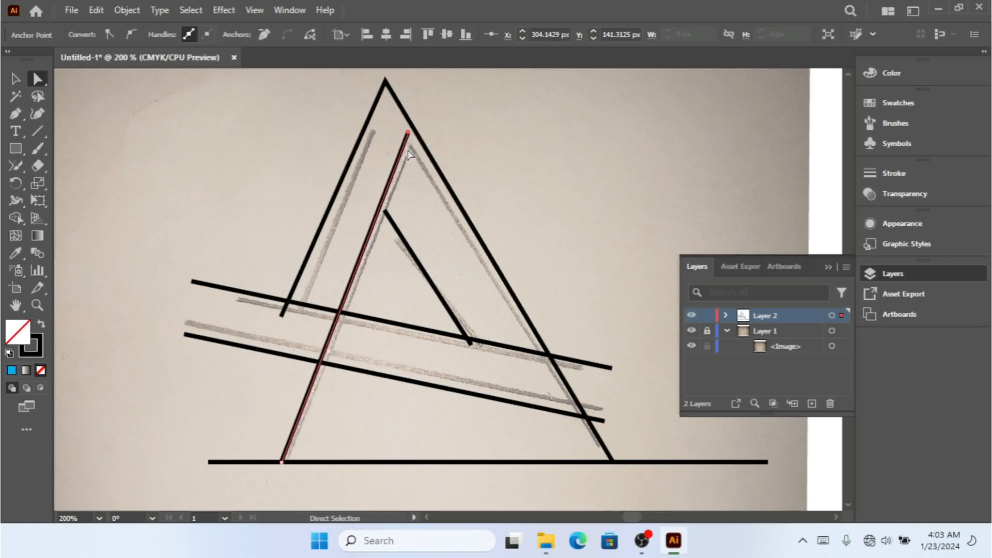
pyautogui.press('Right')
pyautogui.press('Right')
pyautogui.press('Right')
pyautogui.press('Right')
pyautogui.press('Up')
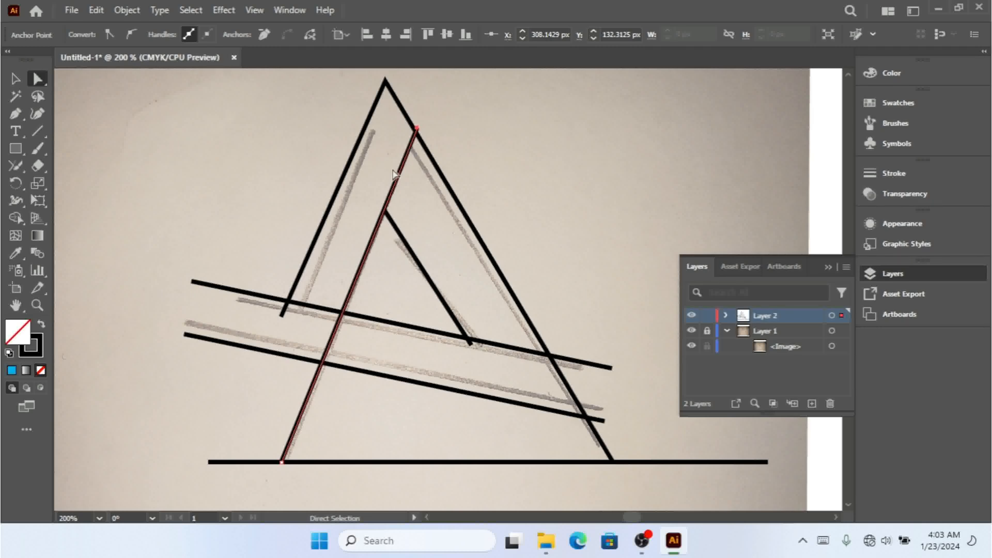
# Step: Shift the lower end anchor of the outer left segment about 2 px to the right
pyautogui.click(280, 316)
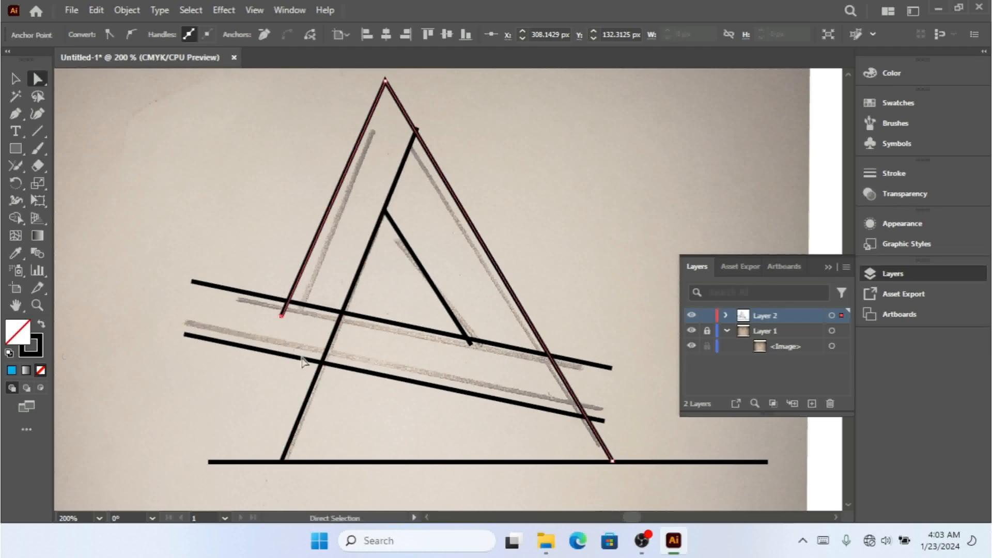
pyautogui.press('Right')
pyautogui.press('Right')
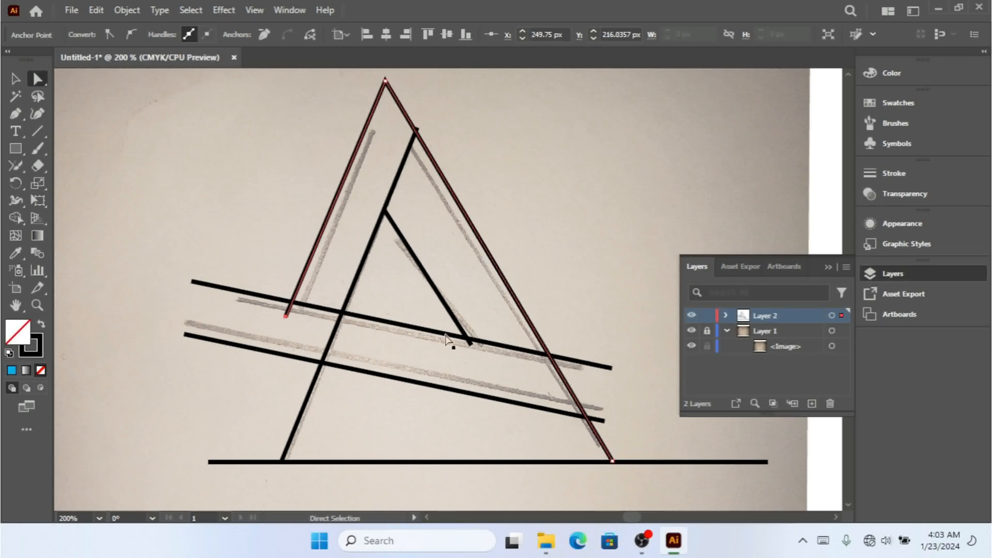
# Step: Move the inner diagonal's top anchor about 8 px up and 2 px left, past the inner left leg
pyautogui.click(385, 213)
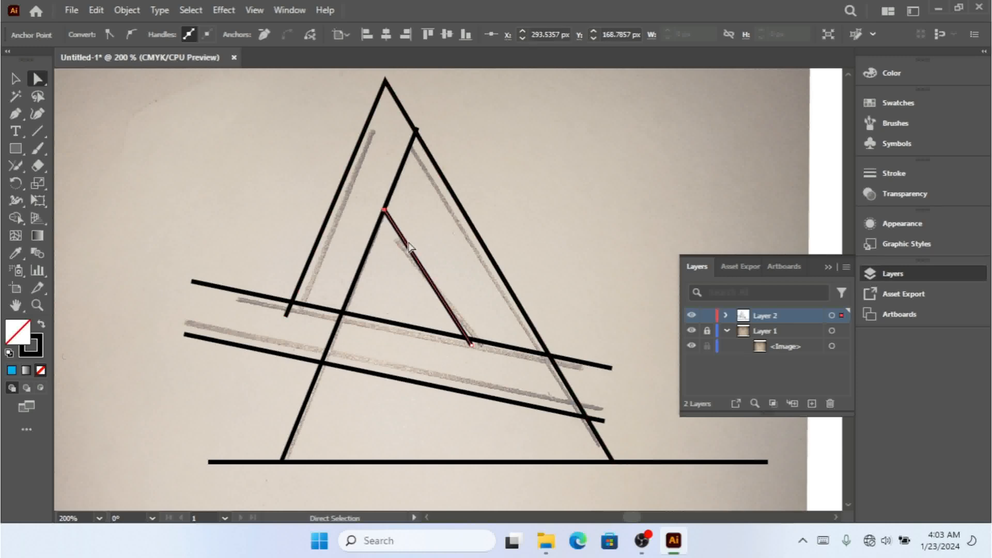
pyautogui.press('Up')
pyautogui.press('Up')
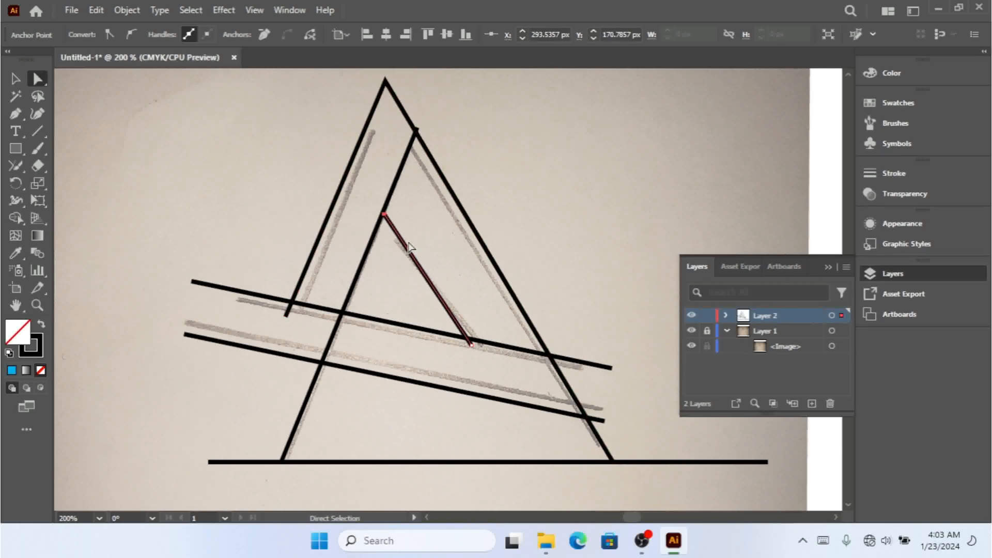
pyautogui.press('Up')
pyautogui.press('Up')
pyautogui.press('Up')
pyautogui.press('Up')
pyautogui.press('Up')
pyautogui.press('Up')
pyautogui.press('Up')
pyautogui.press('Up')
pyautogui.press('Up')
pyautogui.press('Up')
pyautogui.press('Left')
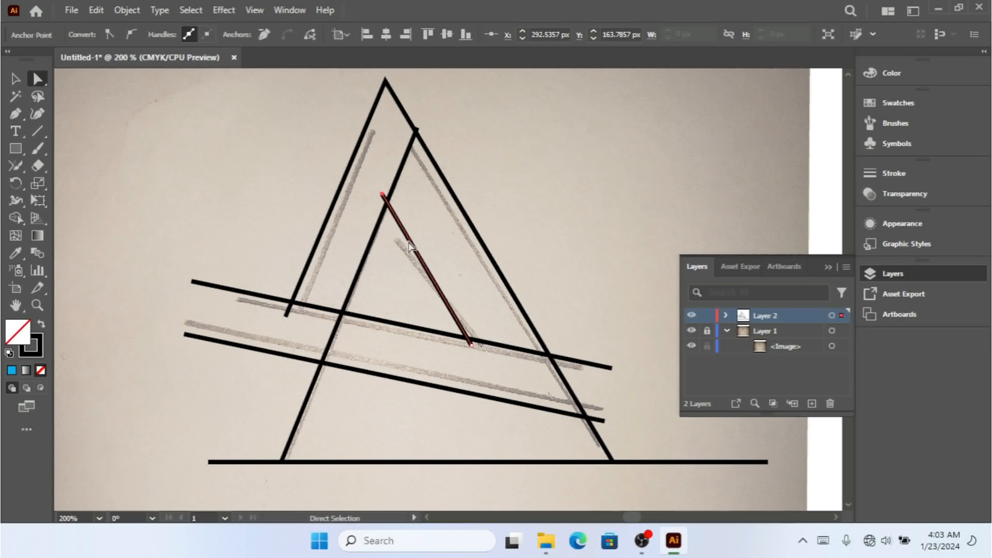
pyautogui.press('Left')
pyautogui.press('Left')
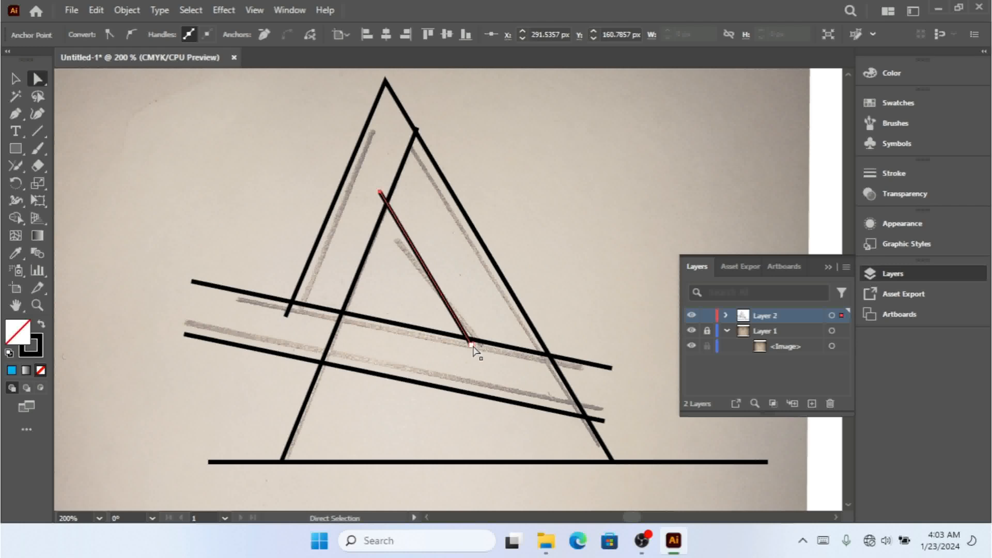
# Step: Move the inner diagonal's lower anchor about 5 px down and slightly right, so it crosses the upper crossbar
pyautogui.press('Right')
pyautogui.press('Right')
pyautogui.press('Right')
pyautogui.press('Right')
pyautogui.press('Right')
pyautogui.press('Right')
pyautogui.press('Down')
pyautogui.press('Down')
pyautogui.press('Down')
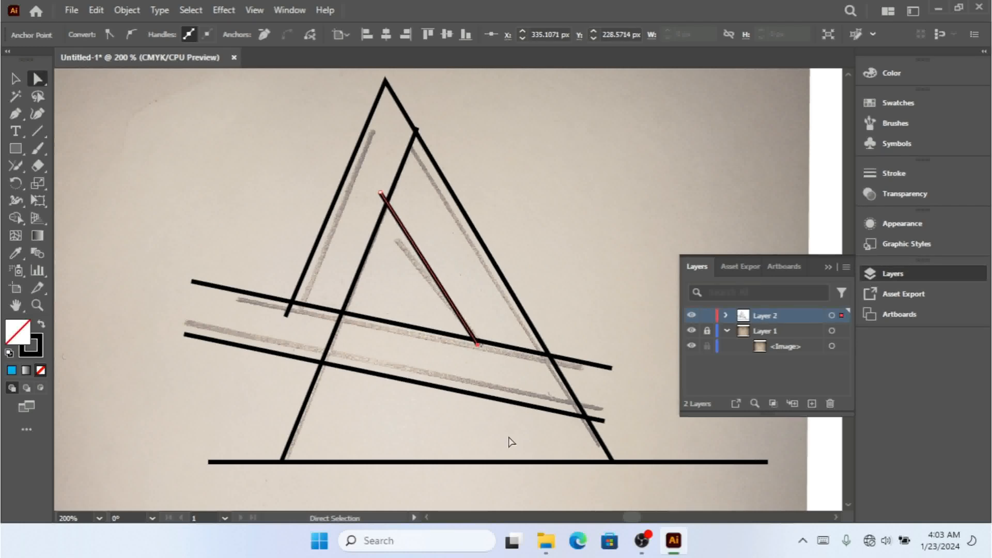
pyautogui.press('Down')
pyautogui.press('Down')
pyautogui.press('Down')
pyautogui.press('Down')
pyautogui.press('Right')
pyautogui.press('Left')
pyautogui.press('Left')
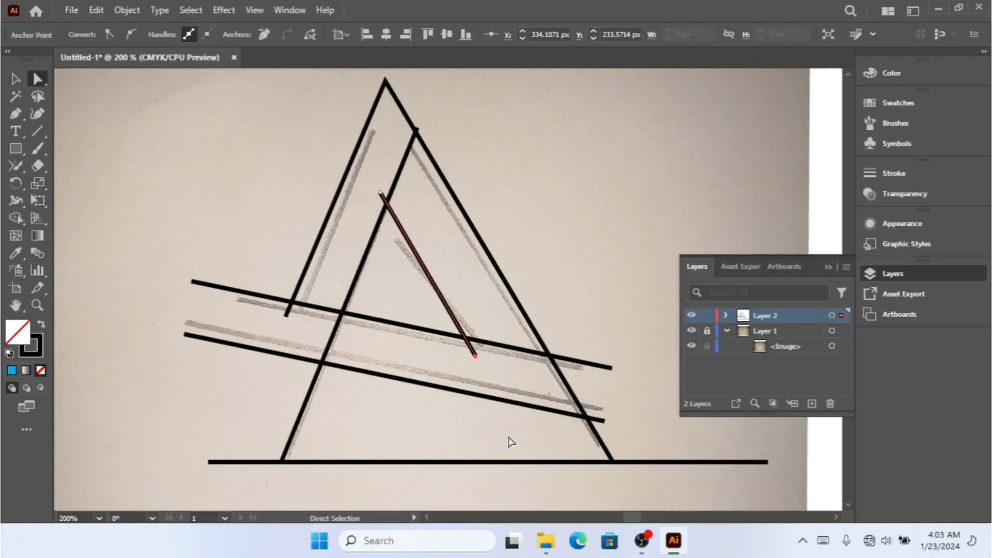
# Step: Shift the inner diagonal's top anchor about 2 px right, keeping it just across the inner left leg
pyautogui.keyDown('shift'); pyautogui.click(381, 193); pyautogui.keyUp('shift')
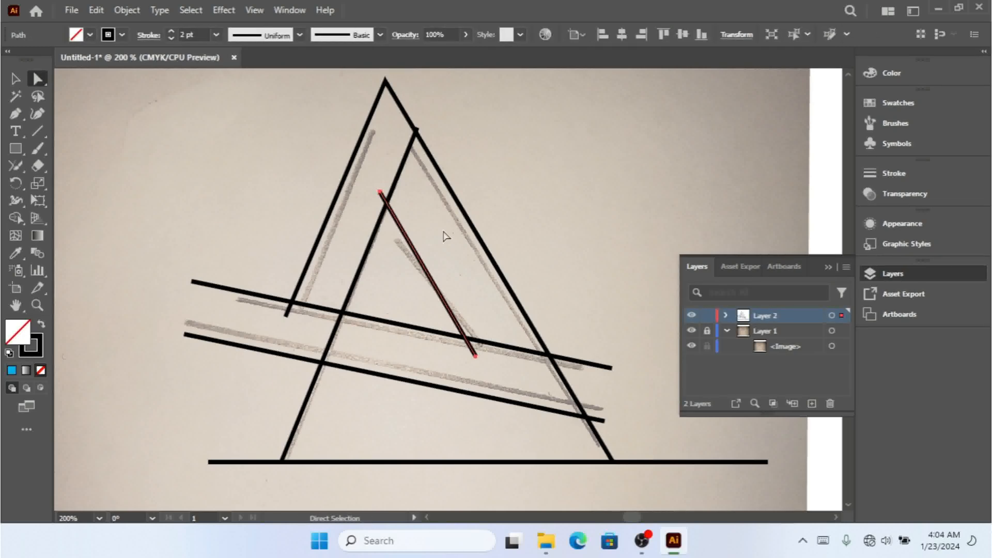
pyautogui.keyDown('shift'); pyautogui.click(475, 357); pyautogui.keyUp('shift')
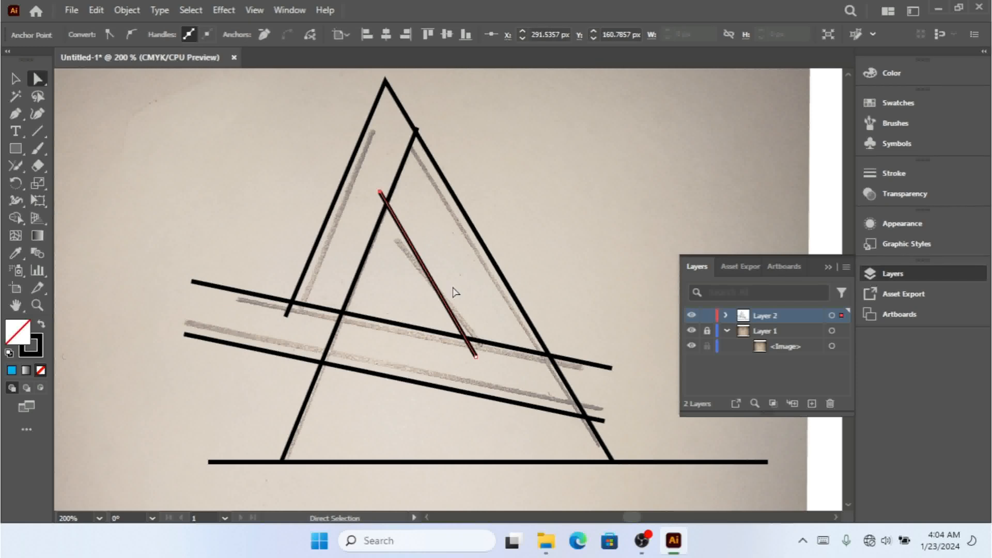
pyautogui.press('Left')
pyautogui.press('Left')
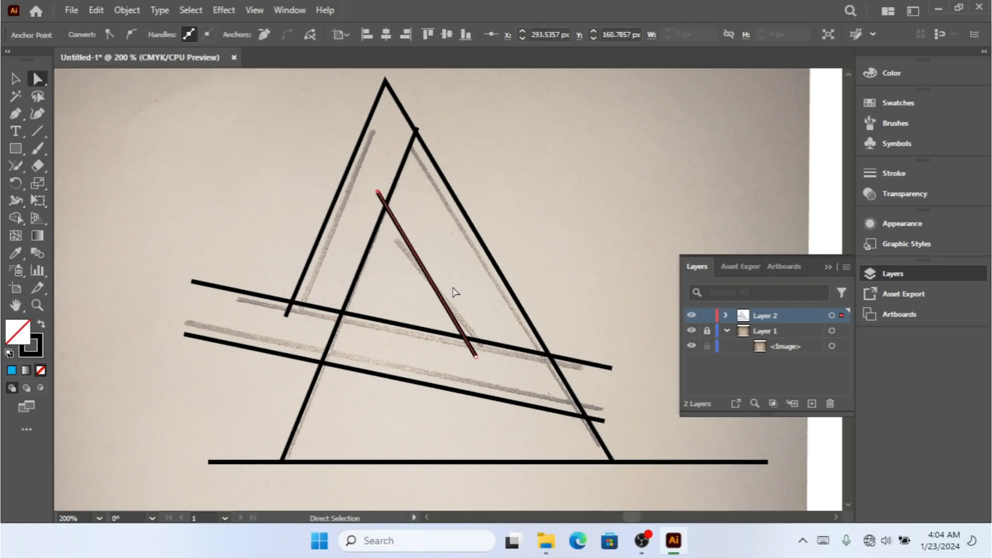
pyautogui.press('Right')
pyautogui.press('Right')
pyautogui.press('Right')
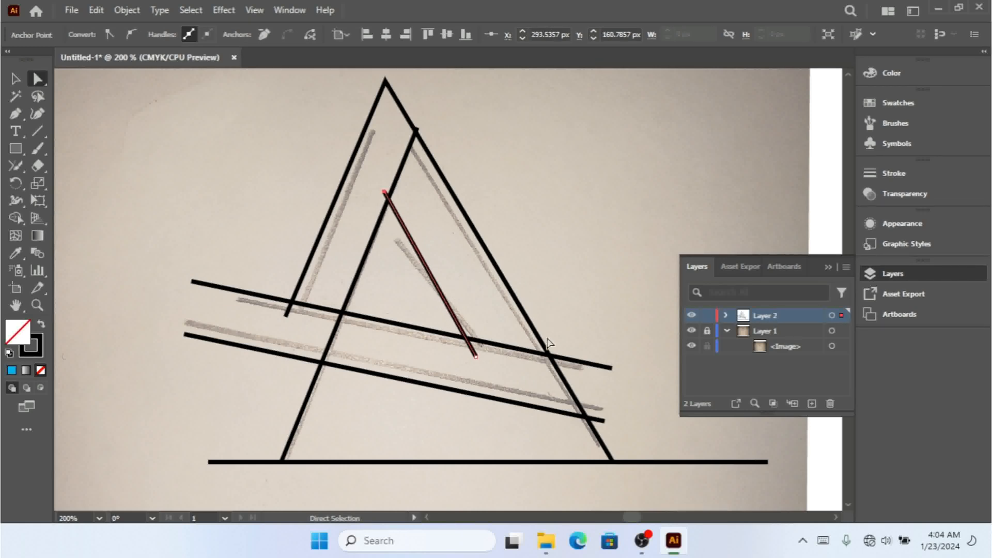
# Step: Move the inner diagonal's lower anchor about 5 px right and 2 px down, beyond the upper crossbar
pyautogui.click(475, 357)
pyautogui.press('Right')
pyautogui.press('Right')
pyautogui.press('Right')
pyautogui.press('Right')
pyautogui.press('Right')
pyautogui.press('Right')
pyautogui.press('Right')
pyautogui.press('Right')
pyautogui.press('Down')
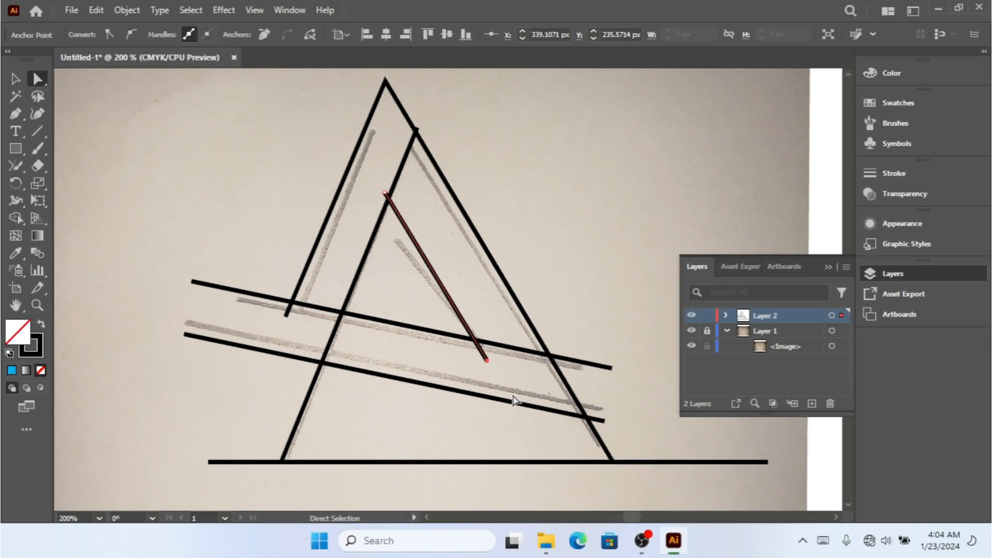
# Step: Hide Layer 1 with the sketch image and delete the horizontal baseline below the legs
pyautogui.click(692, 331)
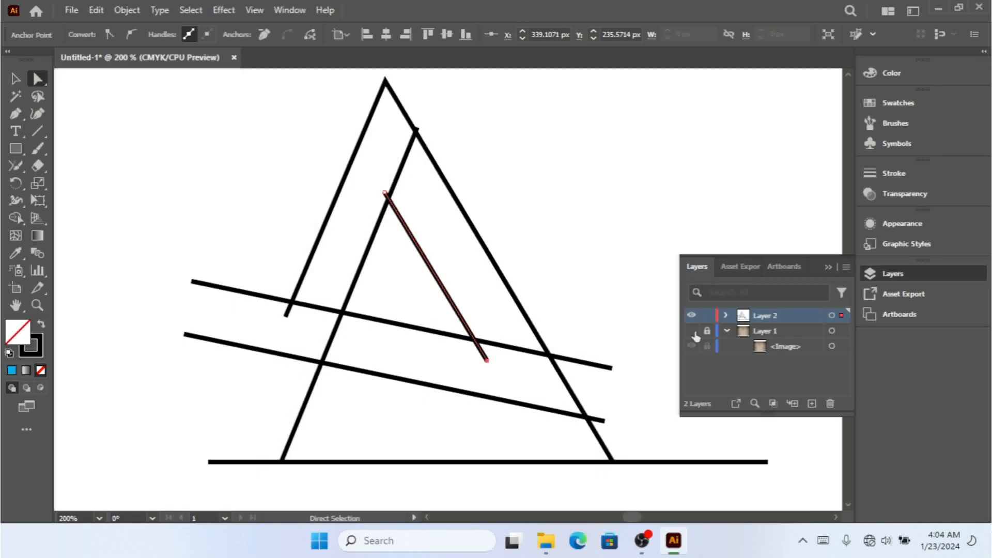
pyautogui.click(638, 260)
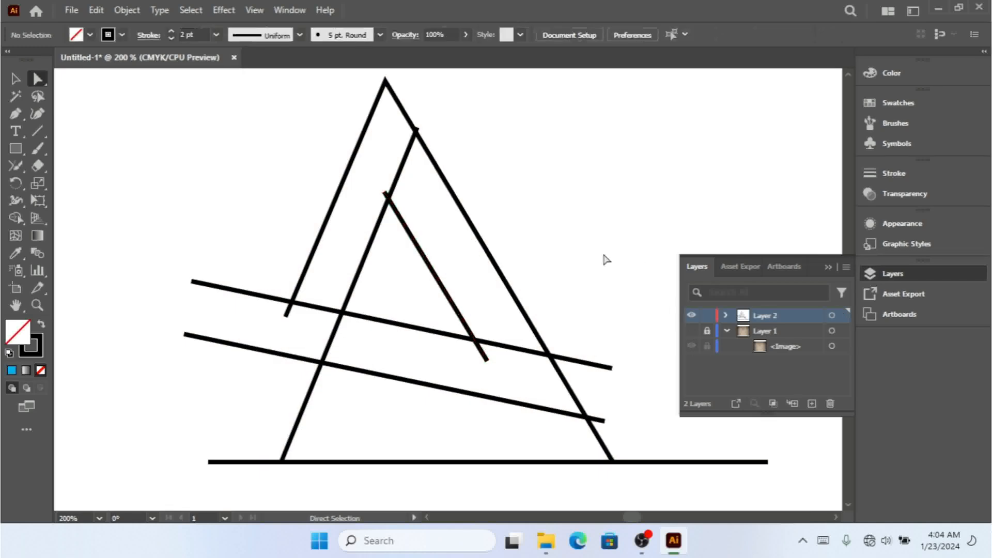
pyautogui.click(15, 79)
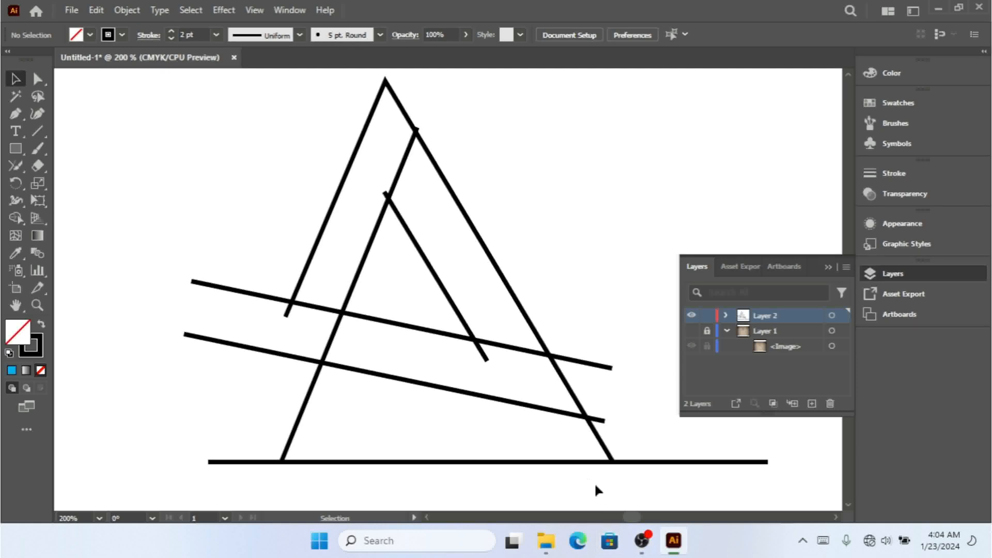
pyautogui.click(577, 462)
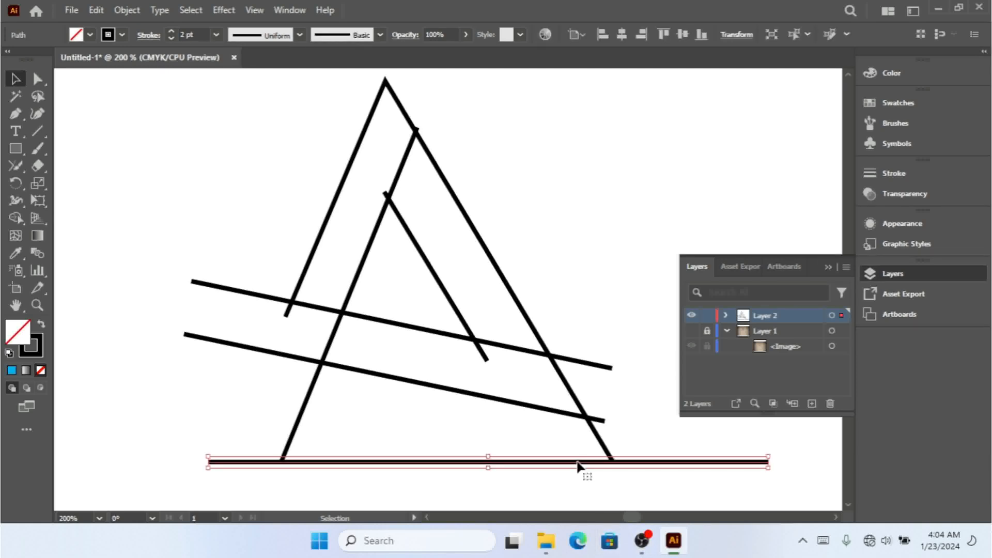
pyautogui.press('Delete')
pyautogui.moveTo(637, 145); pyautogui.dragTo(253, 410)
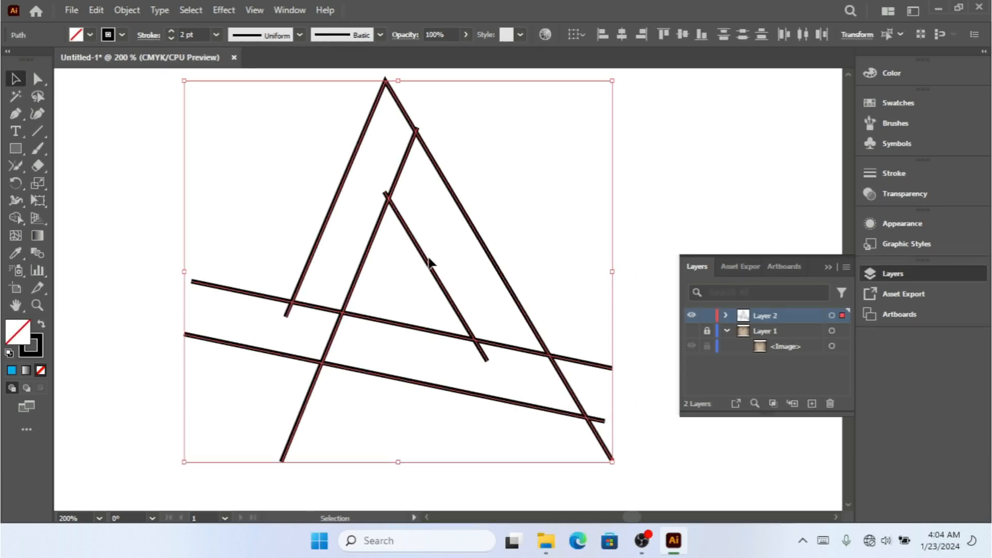
pyautogui.click(543, 193)
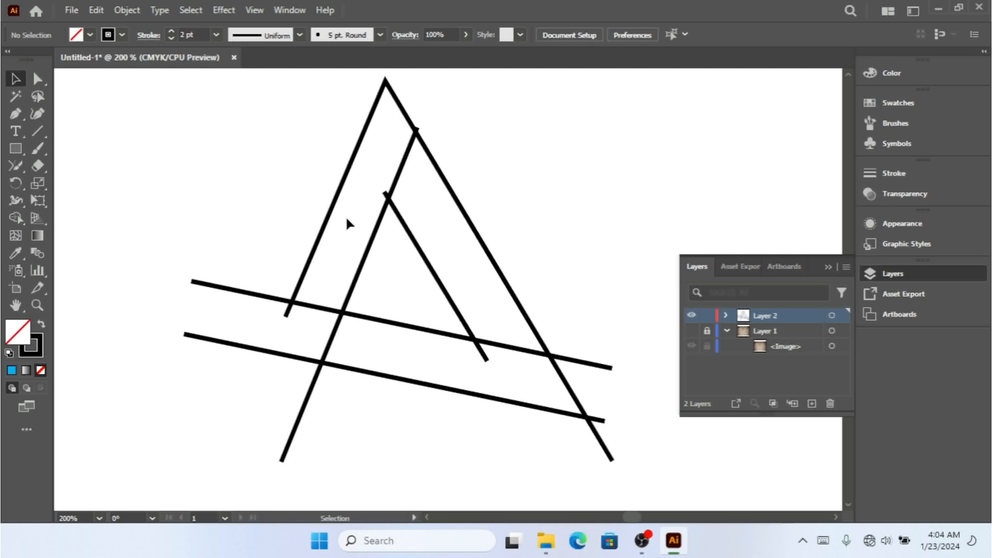
# Step: Raise the outer path's apex anchor slightly further straight up with Direct Selection
pyautogui.click(38, 79)
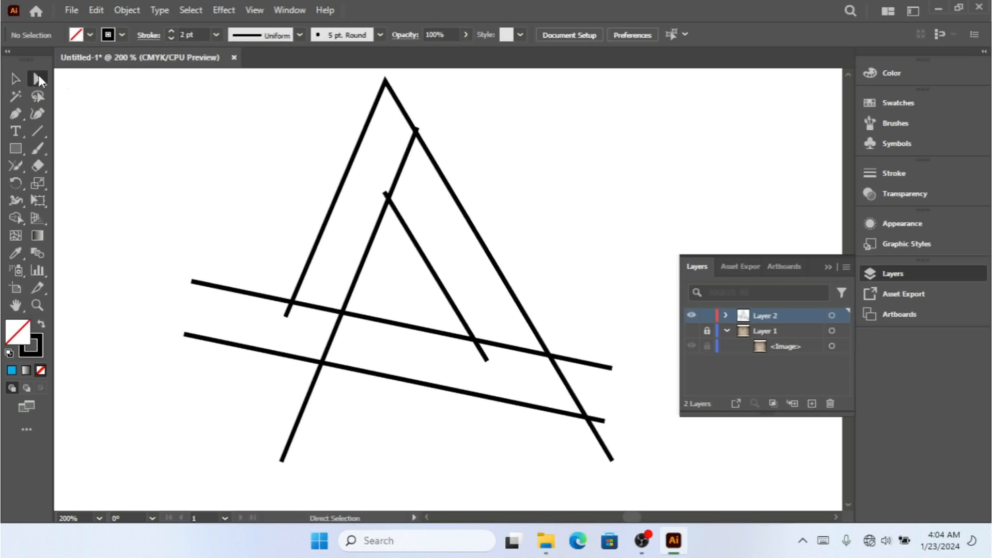
pyautogui.click(386, 82)
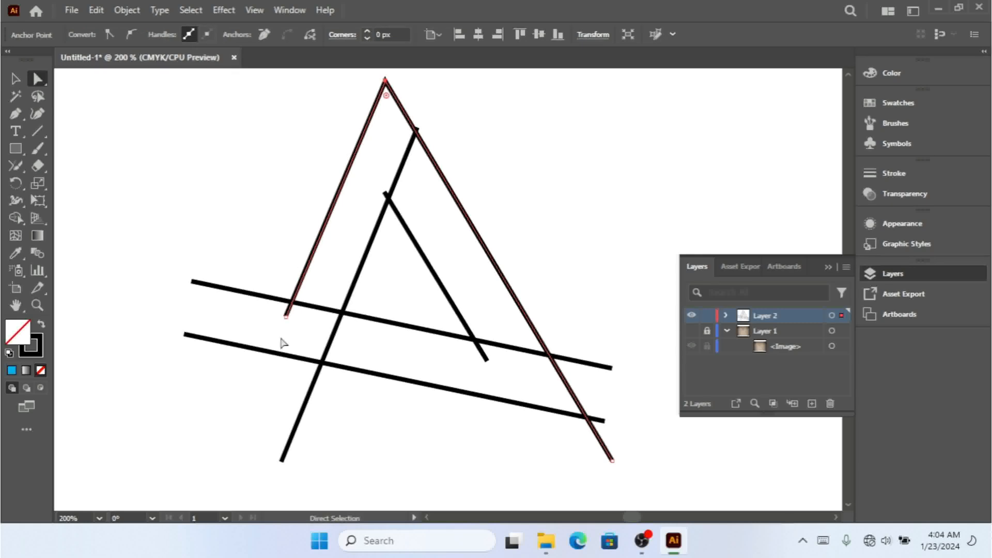
pyautogui.press('Up')
pyautogui.press('Up')
pyautogui.press('Up')
pyautogui.press('Up')
pyautogui.press('Up')
pyautogui.press('Up')
pyautogui.press('Up')
pyautogui.press('Up')
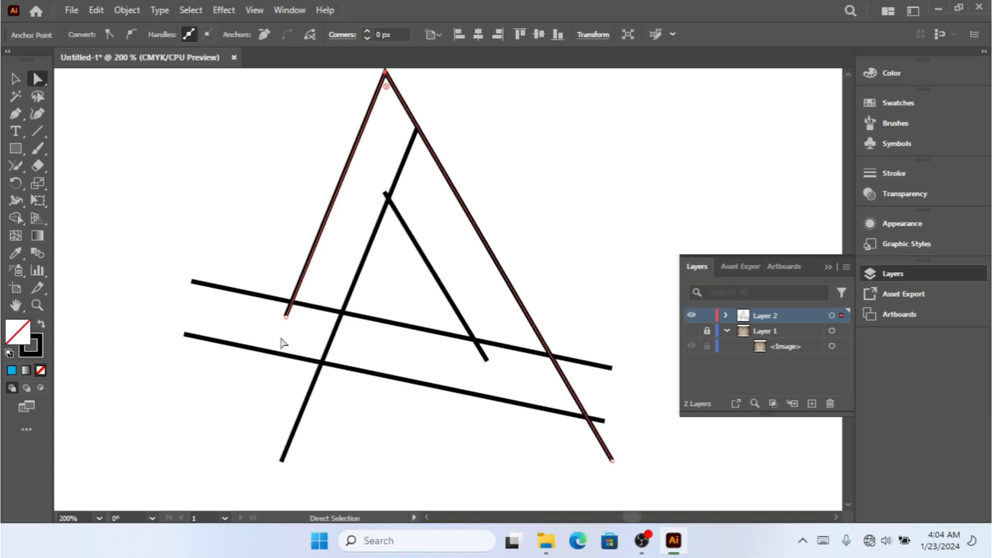
# Step: Shift the lower end anchor of the outer left segment about 5 px to the left
pyautogui.click(286, 317)
pyautogui.press('Left')
pyautogui.press('Left')
pyautogui.press('Left')
pyautogui.press('Left')
pyautogui.press('Left')
pyautogui.press('Left')
pyautogui.press('Left')
pyautogui.press('Left')
pyautogui.press('Left')
pyautogui.press('Left')
pyautogui.press('Left')
pyautogui.press('Left')
pyautogui.press('Right')
pyautogui.press('Right')
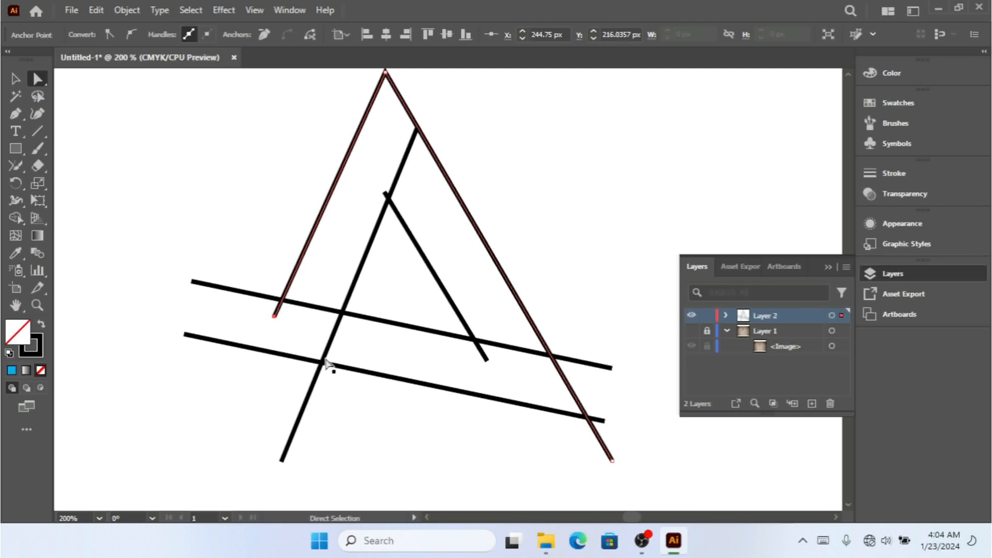
# Step: Extend the lower crossbar's right end anchor outward along its slope to about X 400.6 px, Y 263.3 px, then deselect it
pyautogui.click(606, 422)
pyautogui.moveTo(607, 423); pyautogui.dragTo(626, 424)
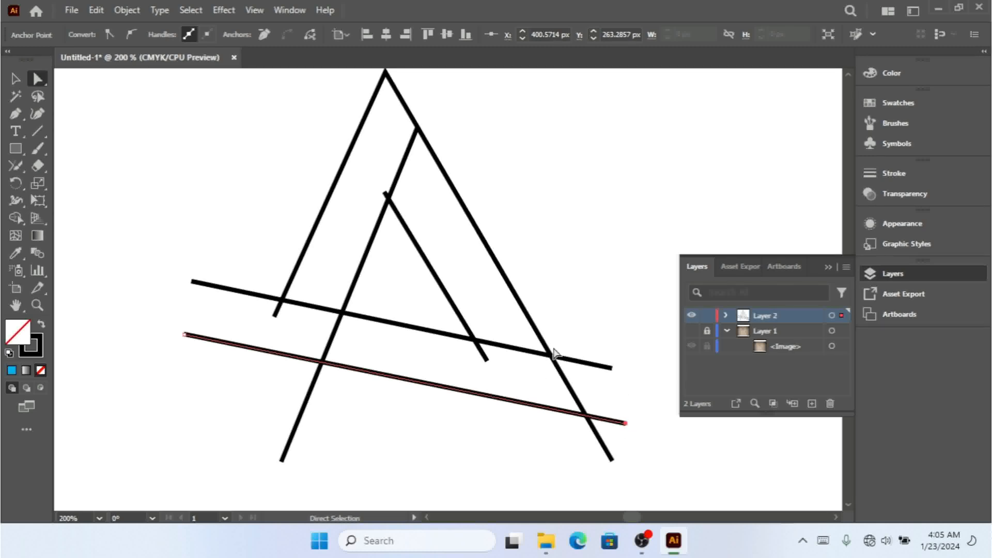
pyautogui.click(16, 79)
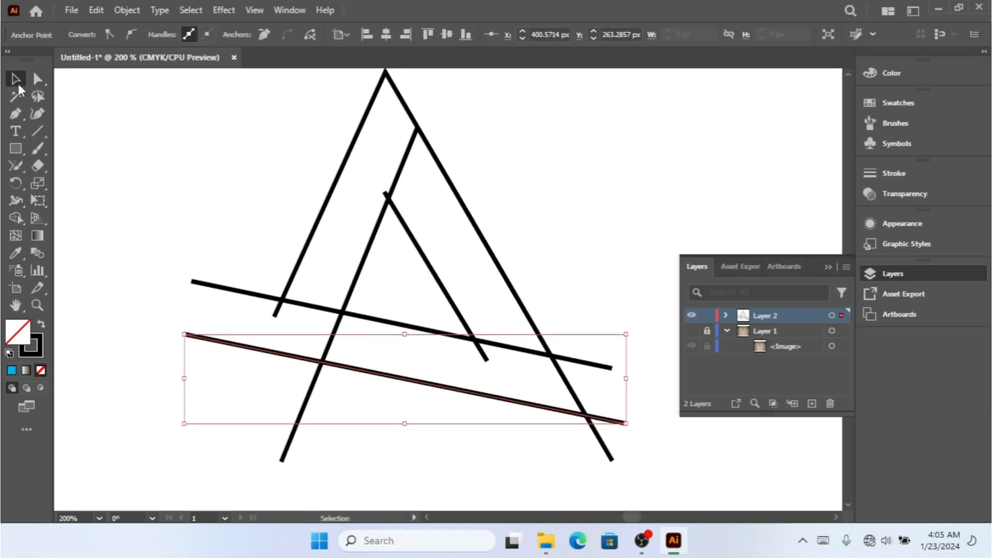
pyautogui.click(192, 190)
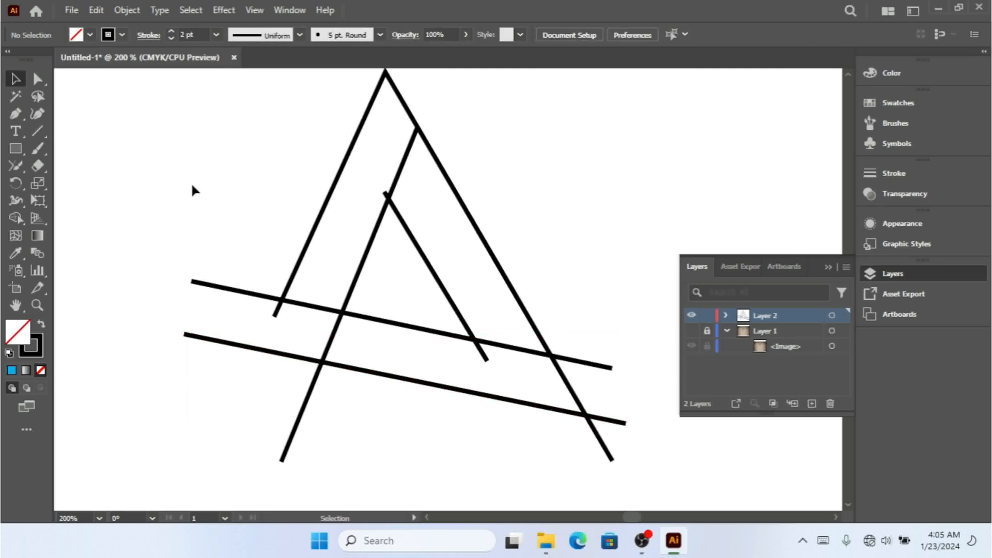
# Step: Try nudging the lower end anchor of the outer left segment sideways with Direct Selection
pyautogui.click(486, 363)
pyautogui.click(144, 174)
pyautogui.click(274, 317)
pyautogui.click(37, 78)
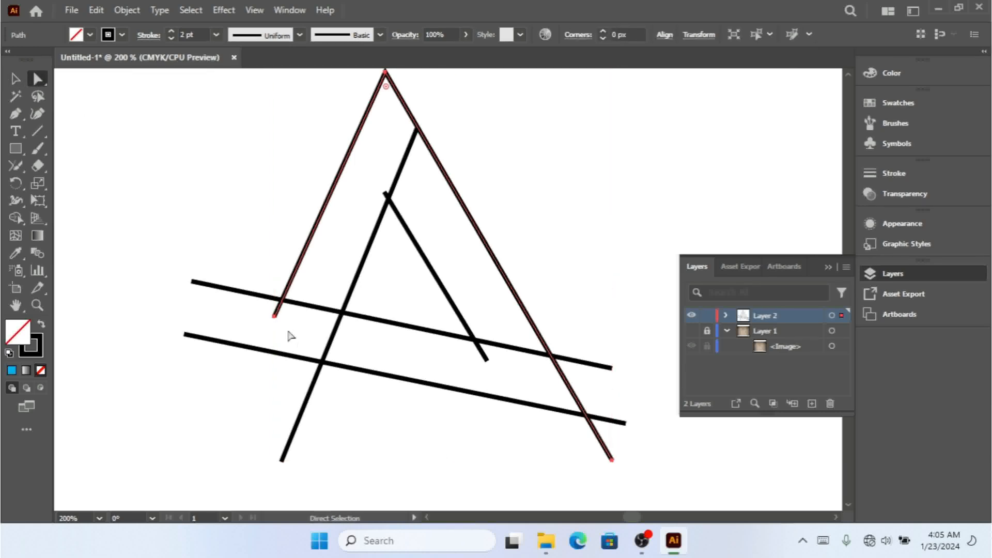
pyautogui.click(274, 316)
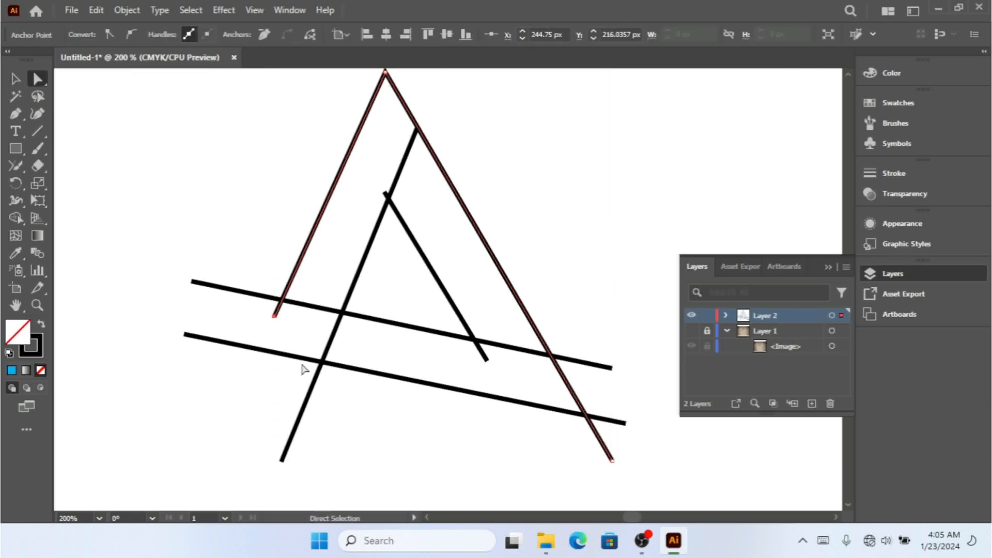
pyautogui.press('Right')
pyautogui.press('Right')
pyautogui.press('Left')
# Step: Move the whole lower crossbar about 1 px down and deselect it
pyautogui.click(15, 79)
pyautogui.click(281, 343)
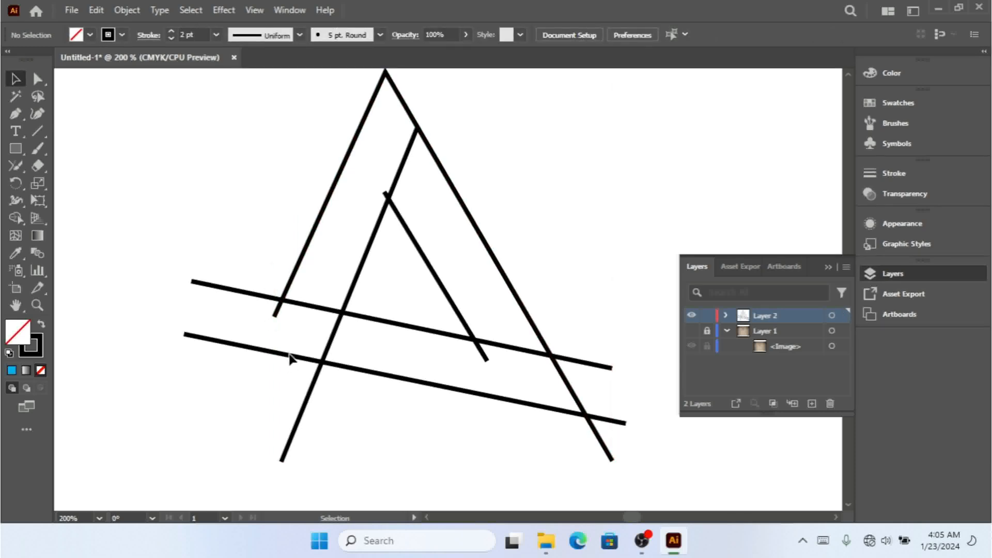
pyautogui.click(289, 357)
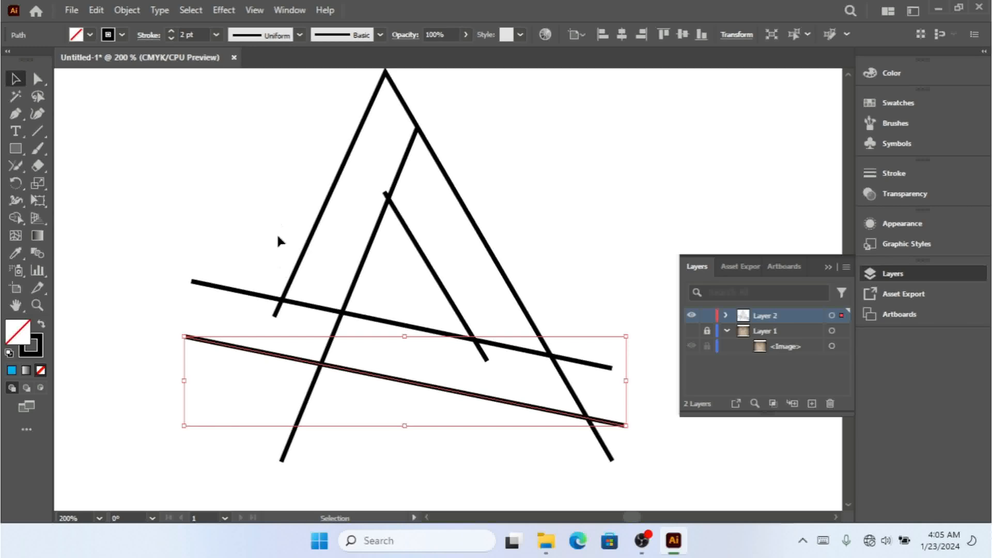
pyautogui.click(274, 190)
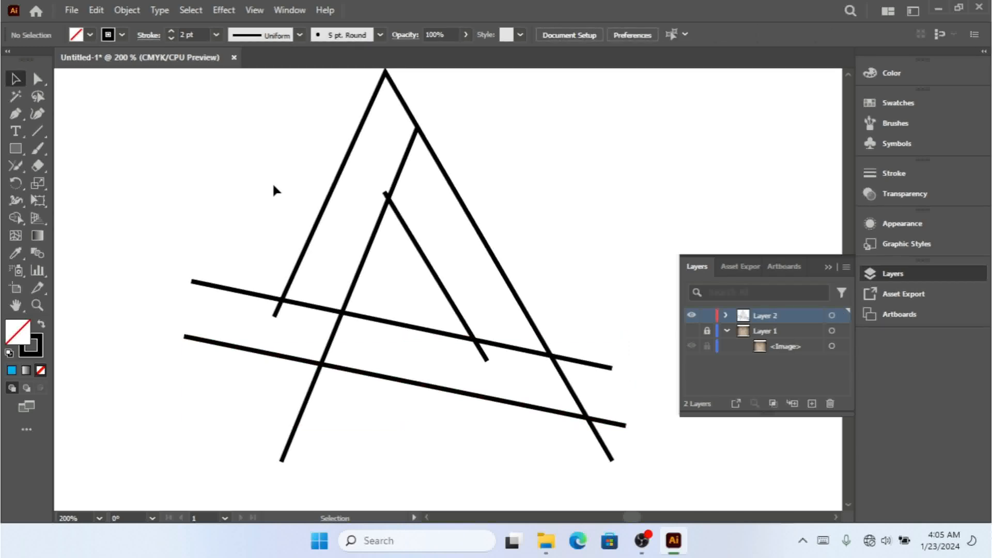
# Step: Select all the lines for the Shape Builder tool and set the fill to the dark blue swatch
pyautogui.moveTo(226, 163); pyautogui.dragTo(655, 501)
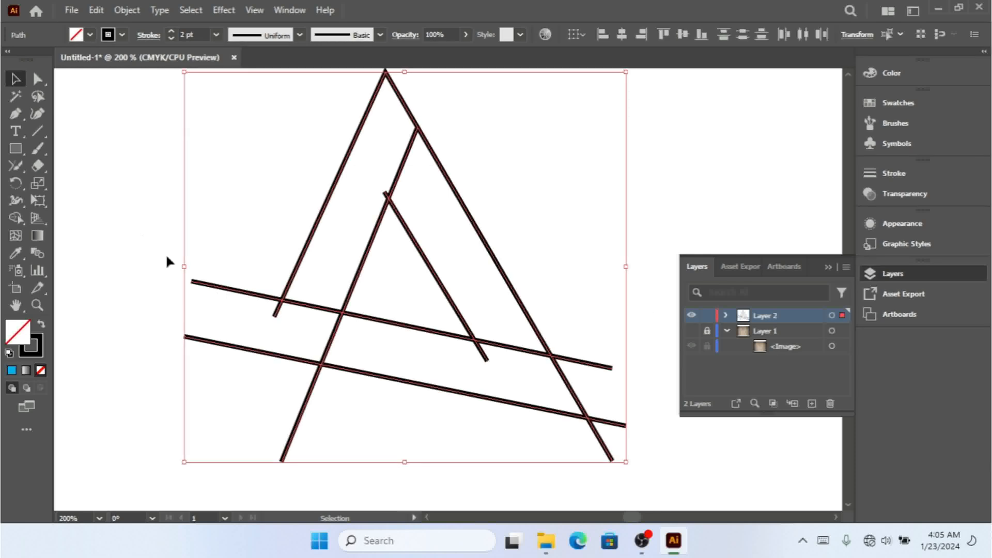
pyautogui.click(15, 217)
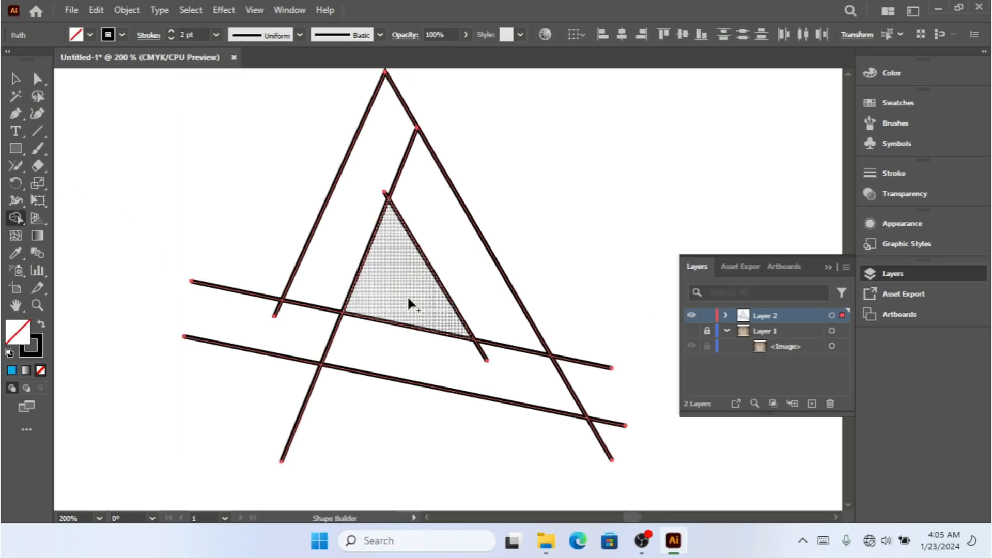
pyautogui.click(89, 35)
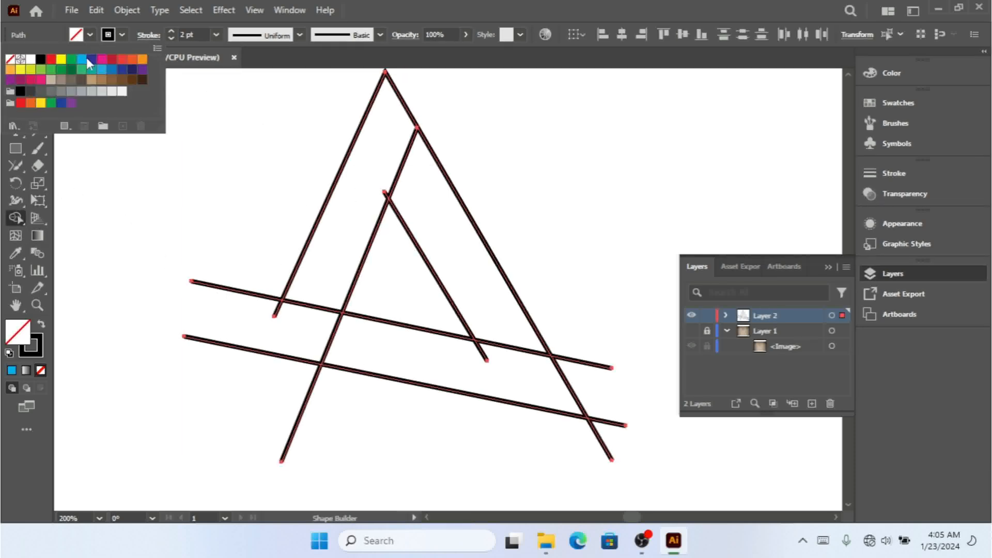
pyautogui.click(91, 59)
pyautogui.press('Escape')
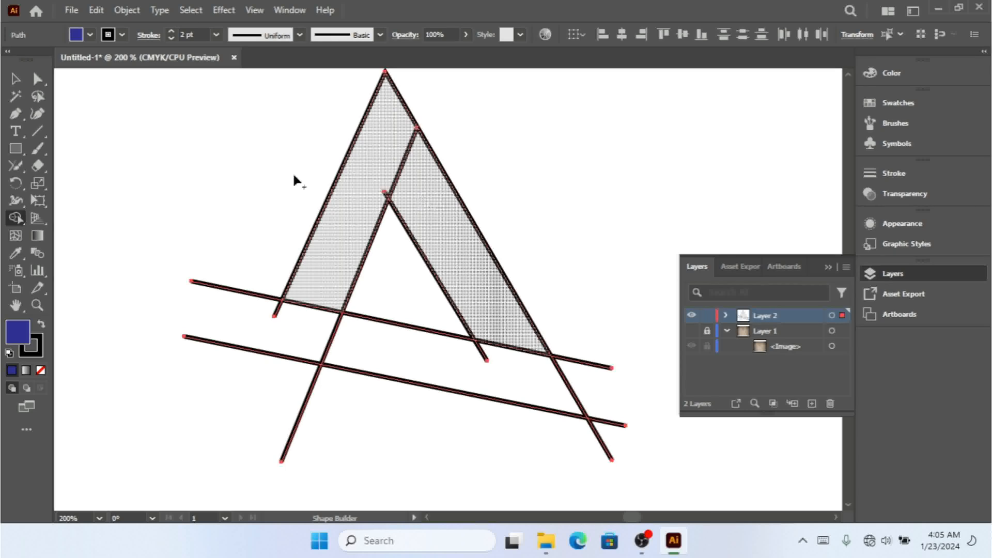
# Step: Extend the inner diagonal's upper end anchor past the outer right edge to about X 311.5 px, Y 125.4 px
pyautogui.press('a')
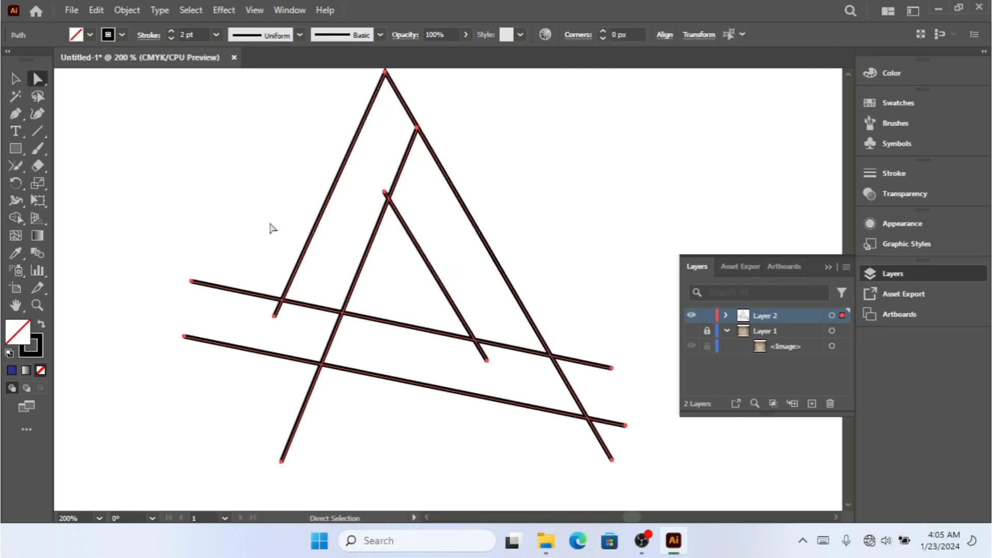
pyautogui.click(273, 228)
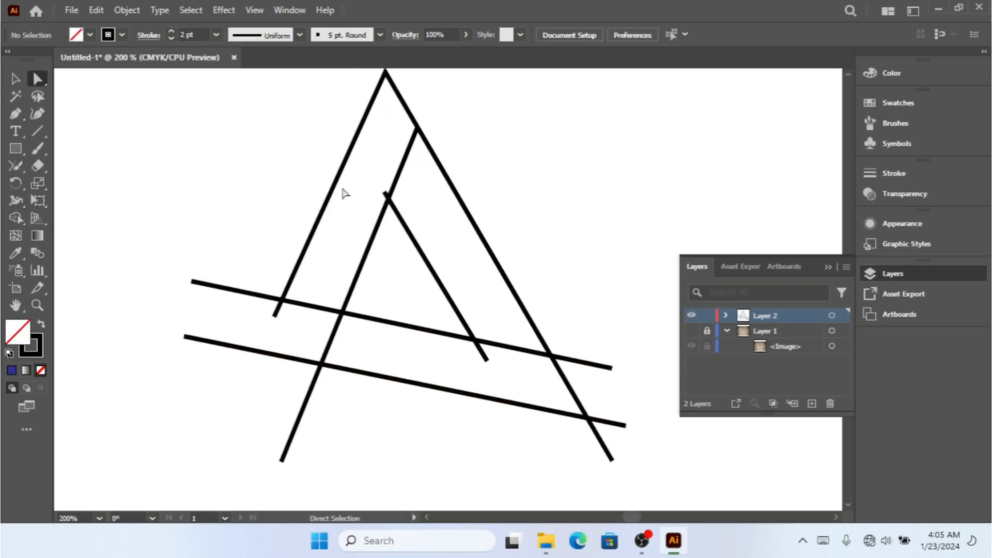
pyautogui.click(417, 129)
pyautogui.moveTo(417, 129); pyautogui.dragTo(428, 113)
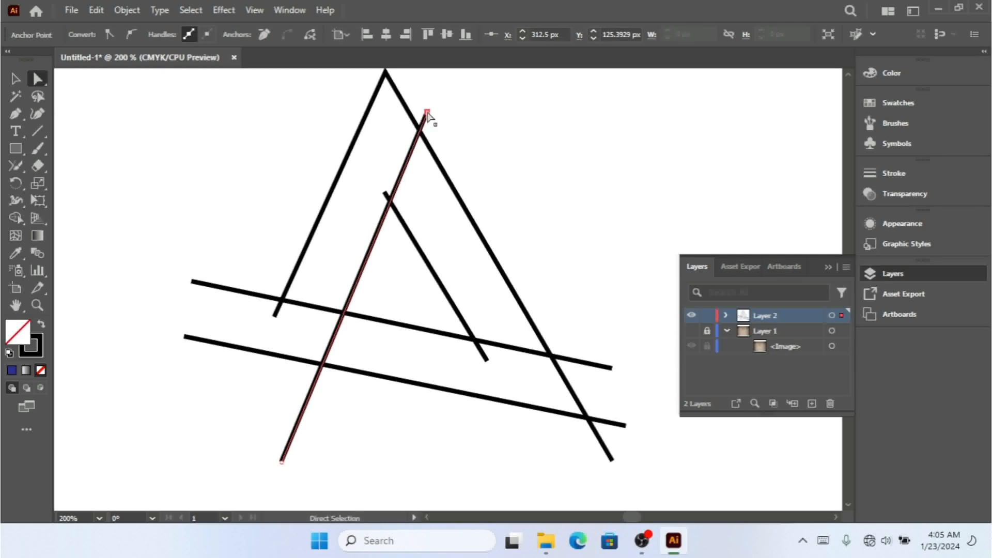
pyautogui.press('Left')
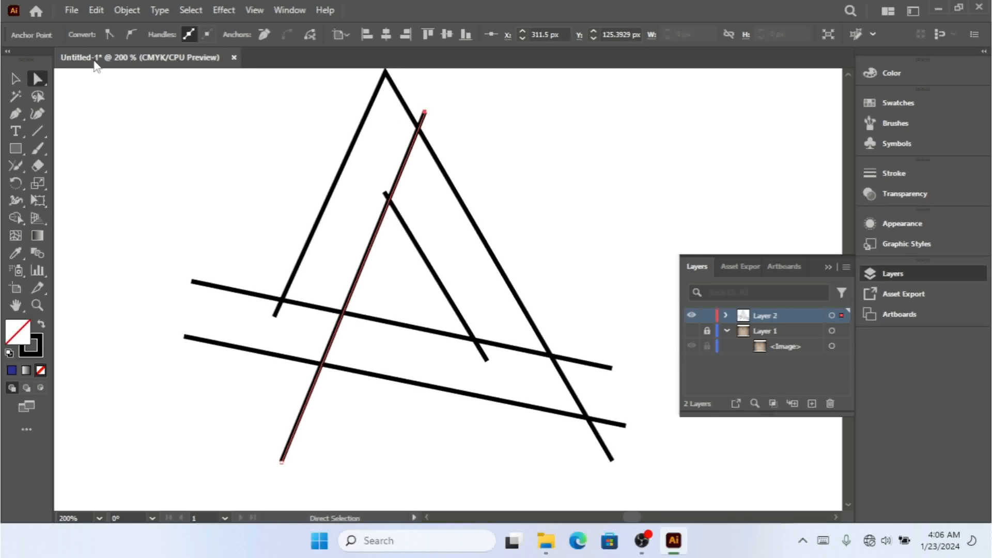
# Step: Select all the lines for the Shape Builder tool and set the fill to the light blue swatch
pyautogui.click(16, 79)
pyautogui.click(168, 160)
pyautogui.moveTo(164, 131); pyautogui.dragTo(612, 462)
pyautogui.click(17, 219)
pyautogui.click(90, 35)
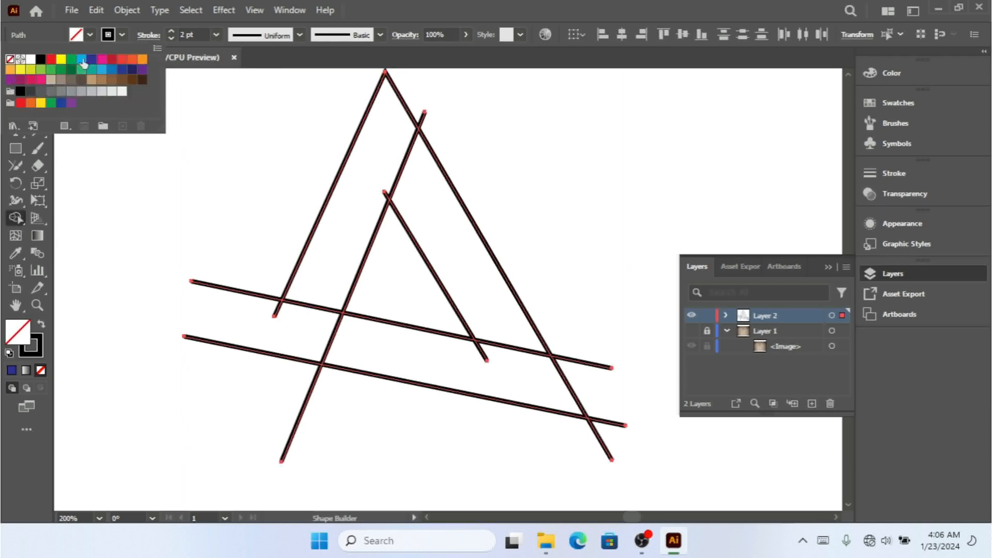
pyautogui.click(81, 58)
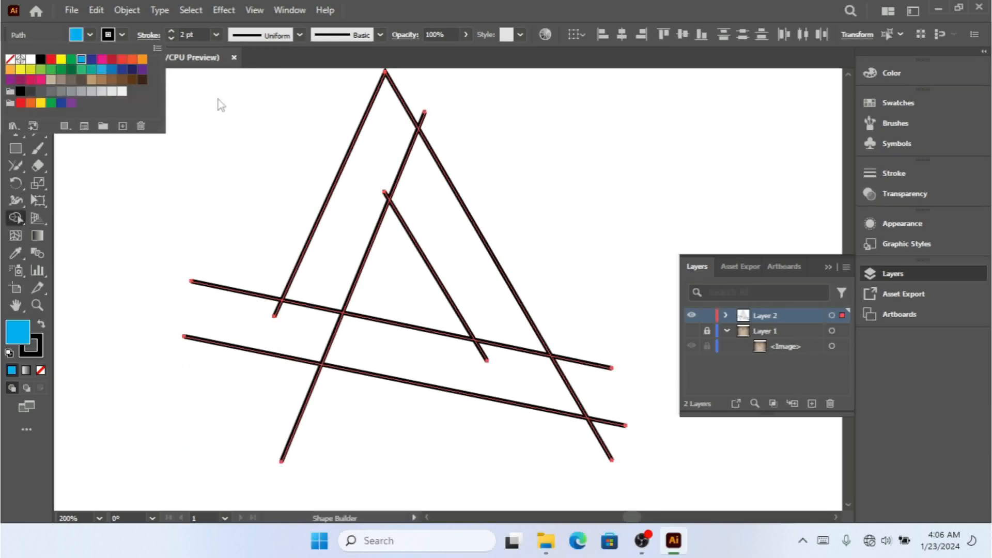
# Step: Build the left leg, right leg and crossbar regions with Shape Builder, and remove the two small line stubs near the inner diagonal
pyautogui.click(357, 166)
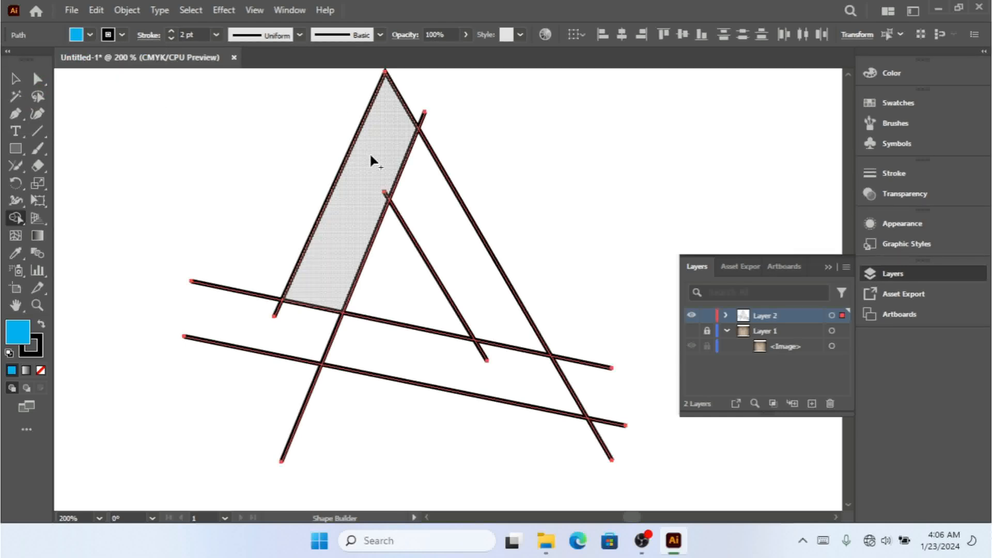
pyautogui.click(371, 155)
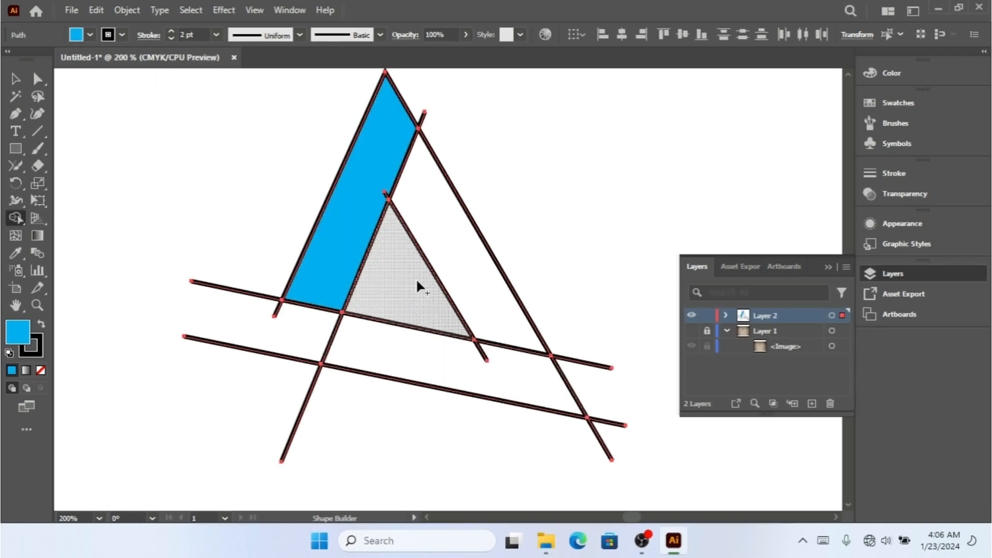
pyautogui.click(449, 216)
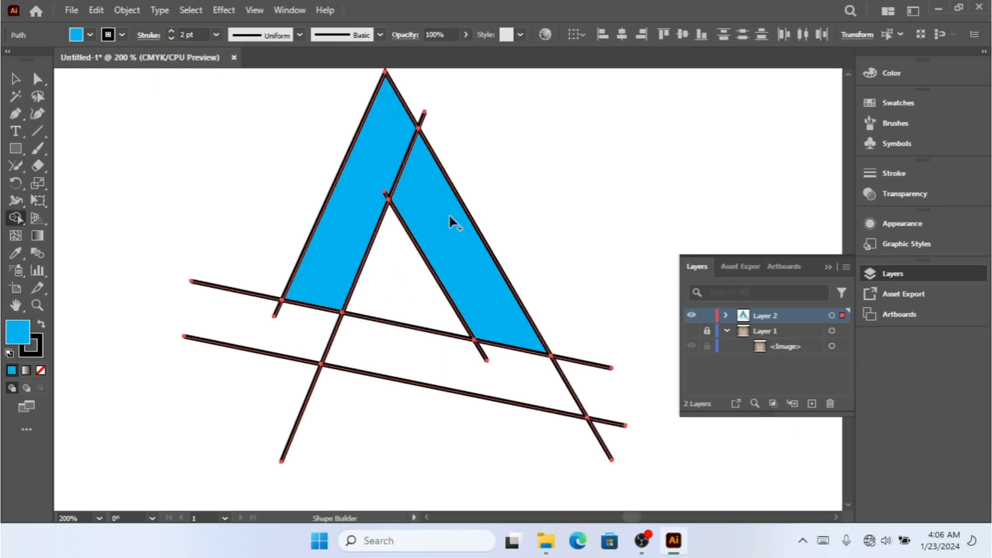
pyautogui.click(404, 355)
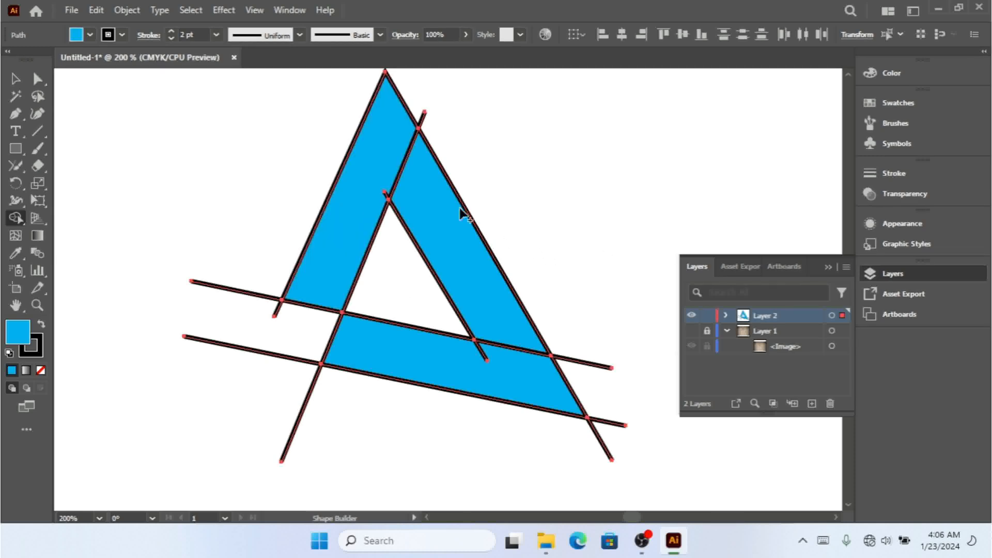
pyautogui.keyDown('alt'); pyautogui.click(425, 117); pyautogui.keyUp('alt')
pyautogui.keyDown('alt'); pyautogui.click(386, 195); pyautogui.keyUp('alt')
# Step: Undo the stub removals, the light blue Shape Builder regions and the fill change
pyautogui.hotkey('ctrl', 'z')
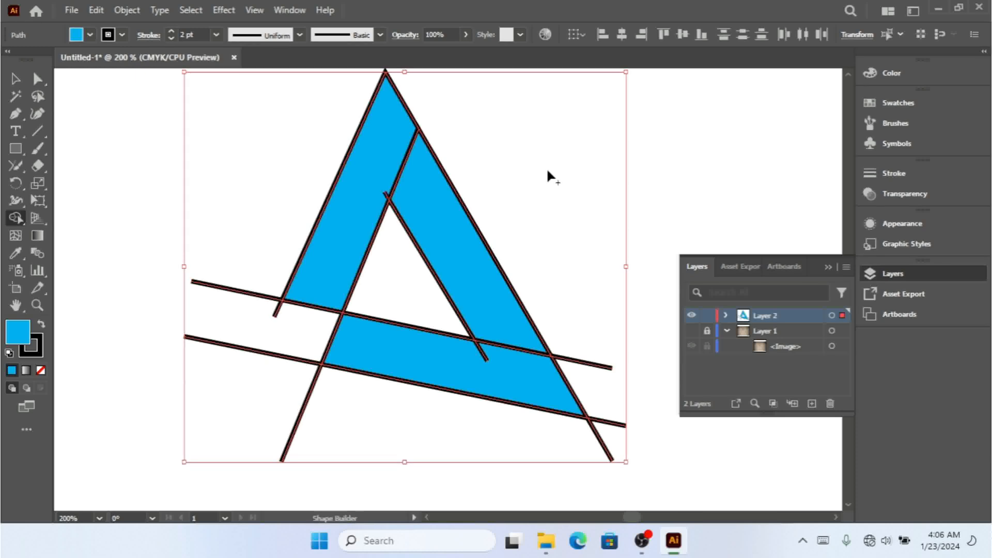
pyautogui.hotkey('ctrl', 'z')
pyautogui.hotkey('ctrl', 'z')
pyautogui.hotkey('ctrl', 'z')
pyautogui.hotkey('ctrl', 'z')
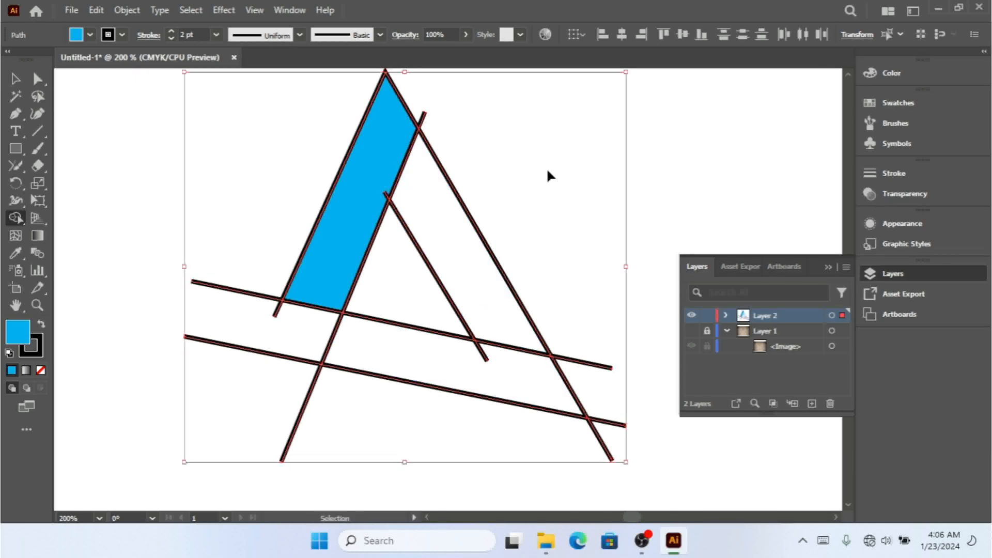
# Step: Nudge the lower end anchor of the outer left segment to the right, to about X 246.75 px, with Direct Selection
pyautogui.click(38, 79)
pyautogui.click(220, 172)
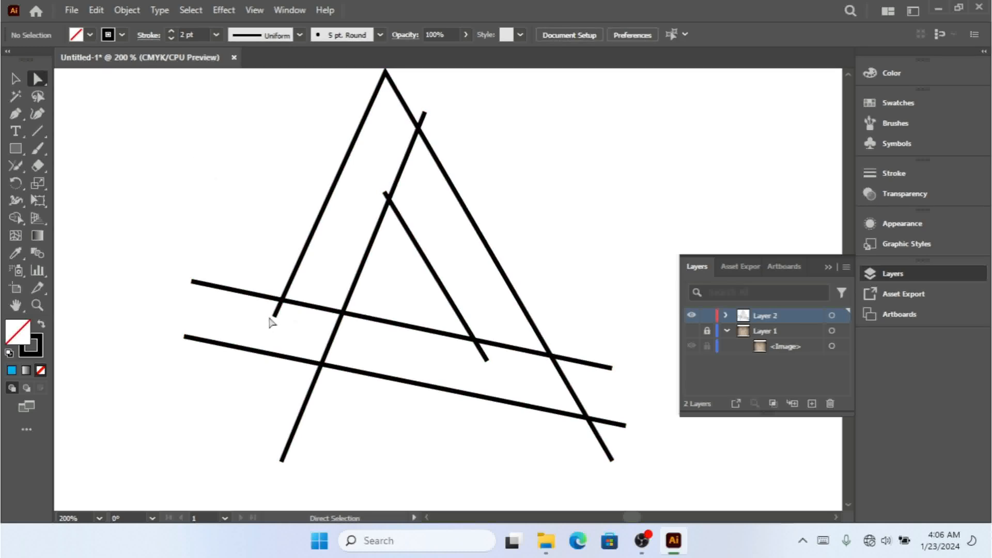
pyautogui.click(274, 316)
pyautogui.press('Right')
pyautogui.press('Right')
pyautogui.press('Right')
pyautogui.press('Right')
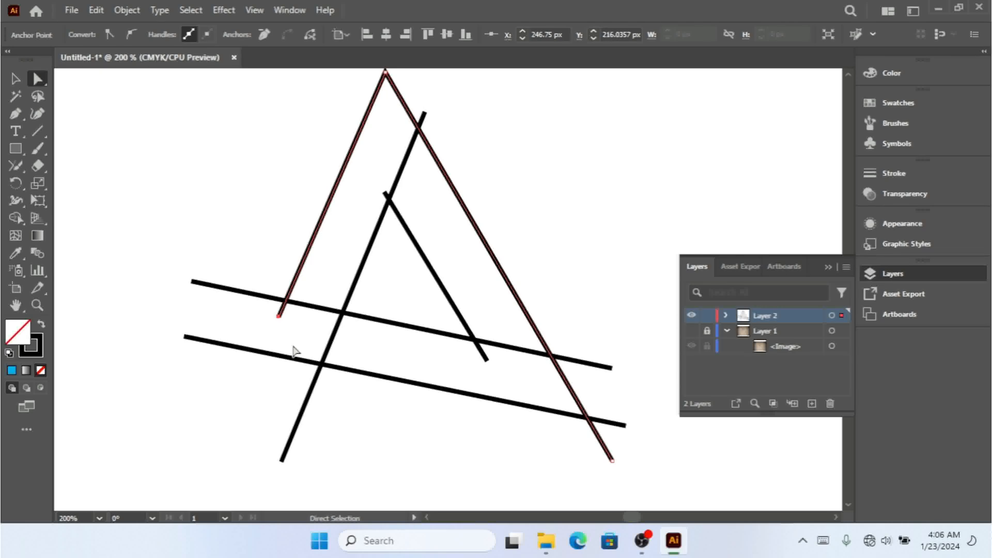
# Step: Select all the lines for the Shape Builder tool and set the fill to the medium green swatch
pyautogui.click(15, 78)
pyautogui.click(173, 172)
pyautogui.moveTo(148, 122); pyautogui.dragTo(609, 455)
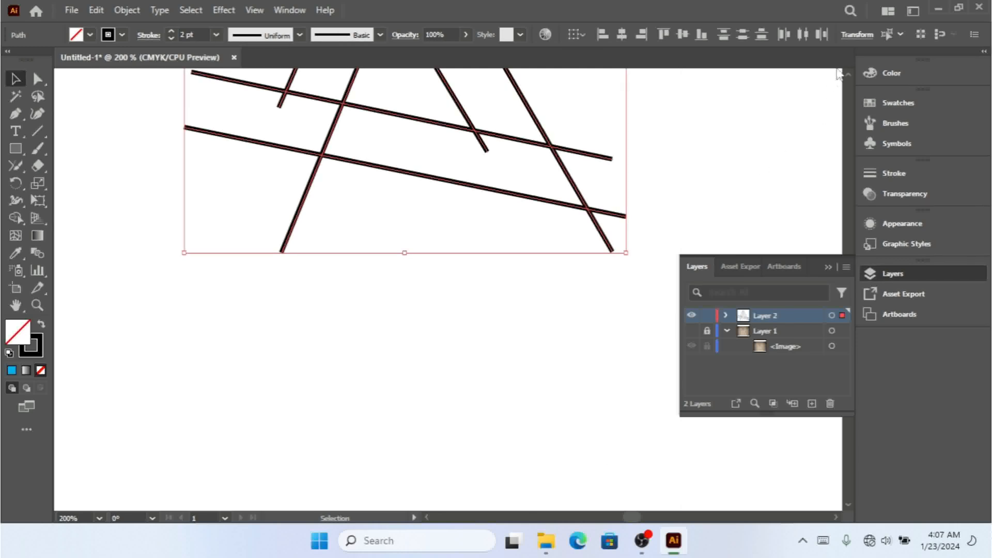
pyautogui.scroll(5, 842, 69)
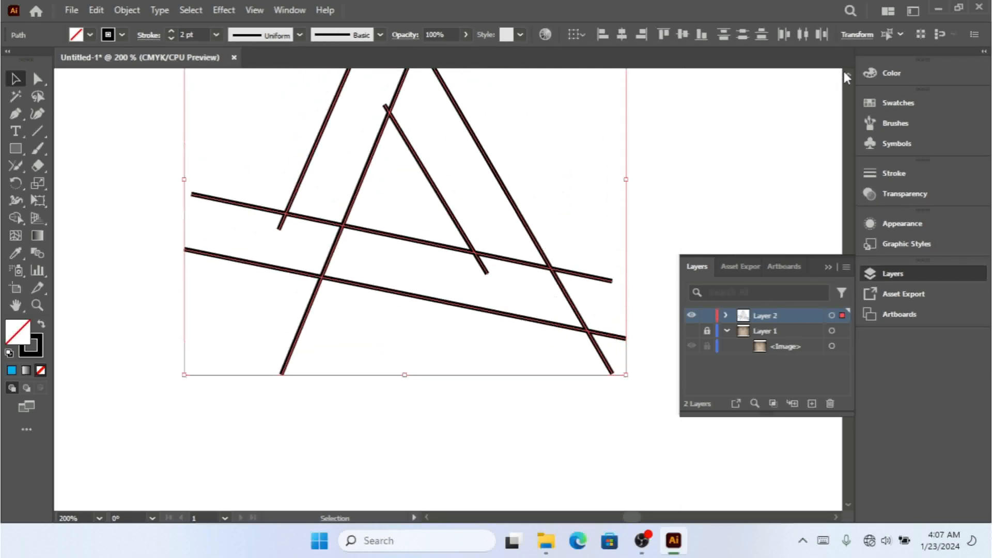
pyautogui.scroll(3, 846, 77)
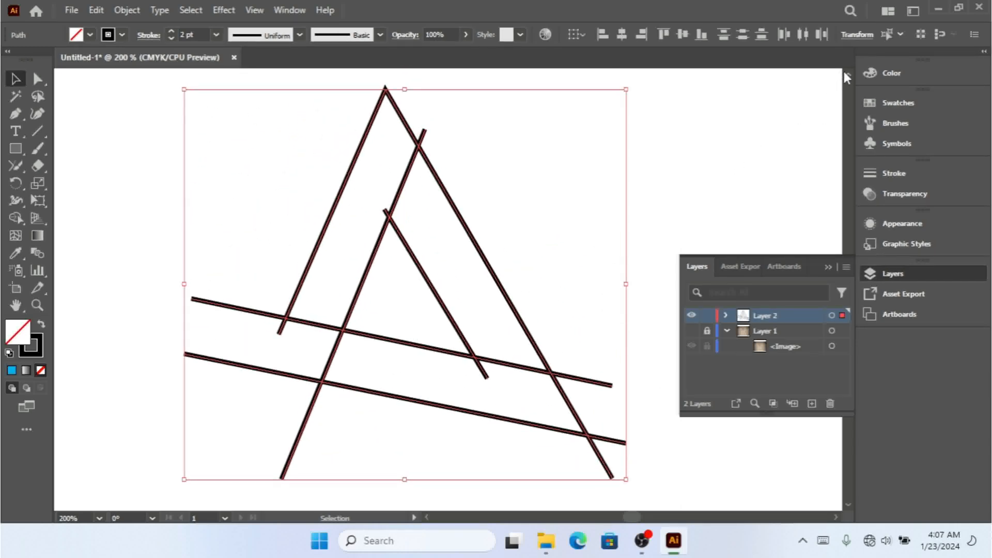
pyautogui.click(16, 218)
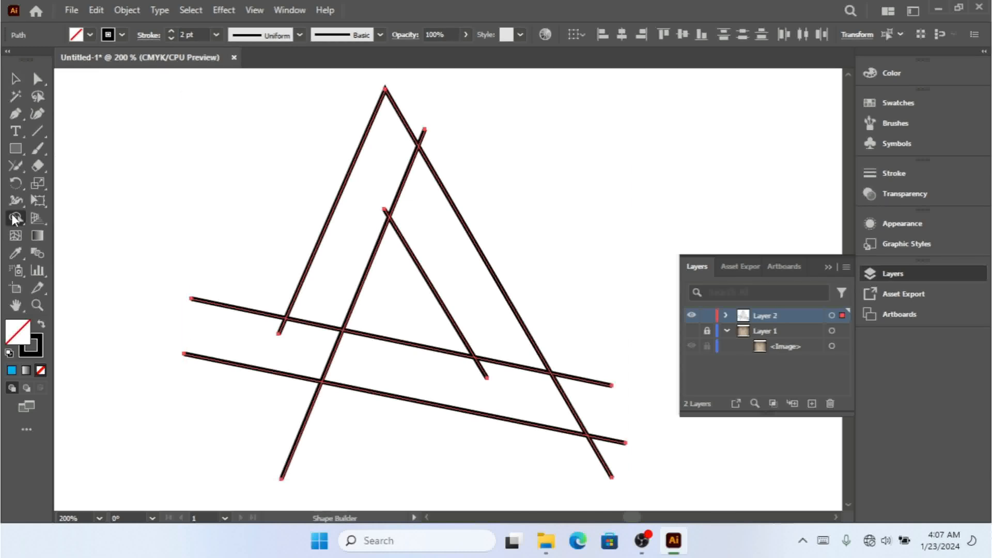
pyautogui.click(92, 35)
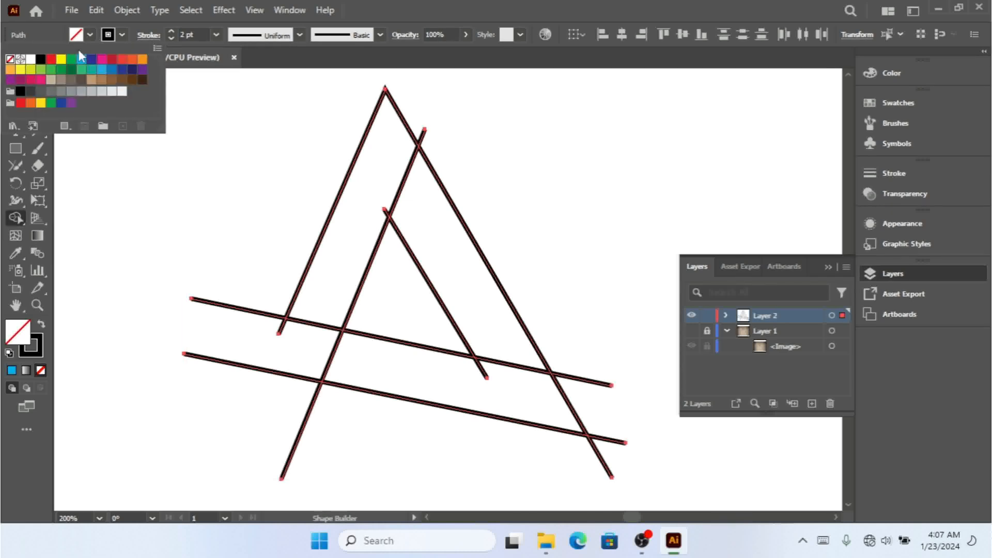
pyautogui.click(81, 69)
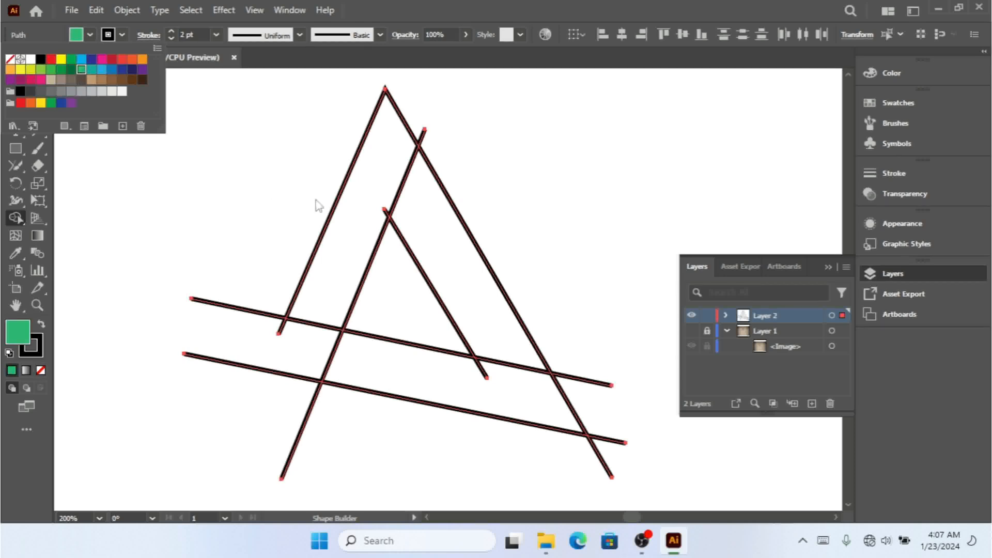
# Step: Merge the left leg, right leg and lower crossbar regions into green filled shapes with Shape Builder
pyautogui.click(359, 221)
pyautogui.click(378, 199)
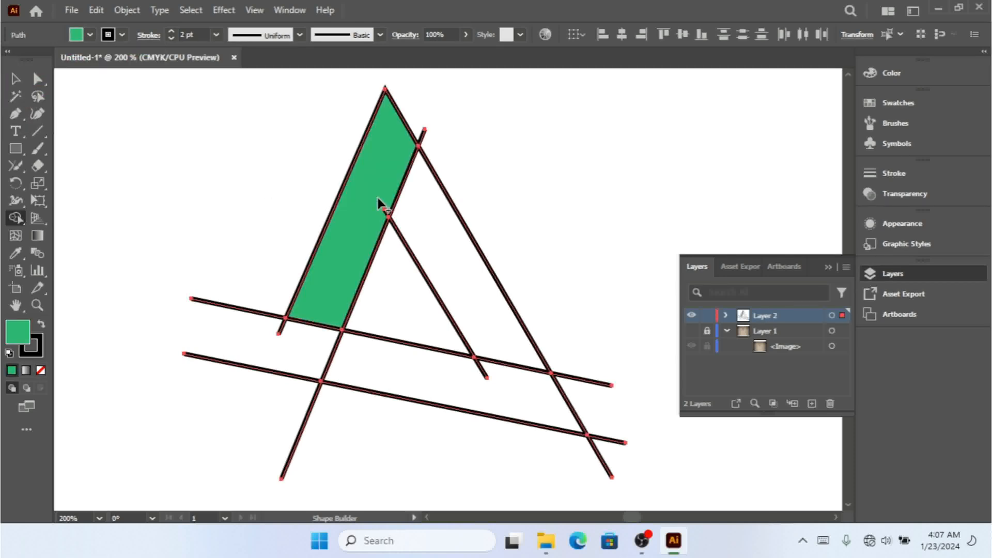
pyautogui.click(472, 276)
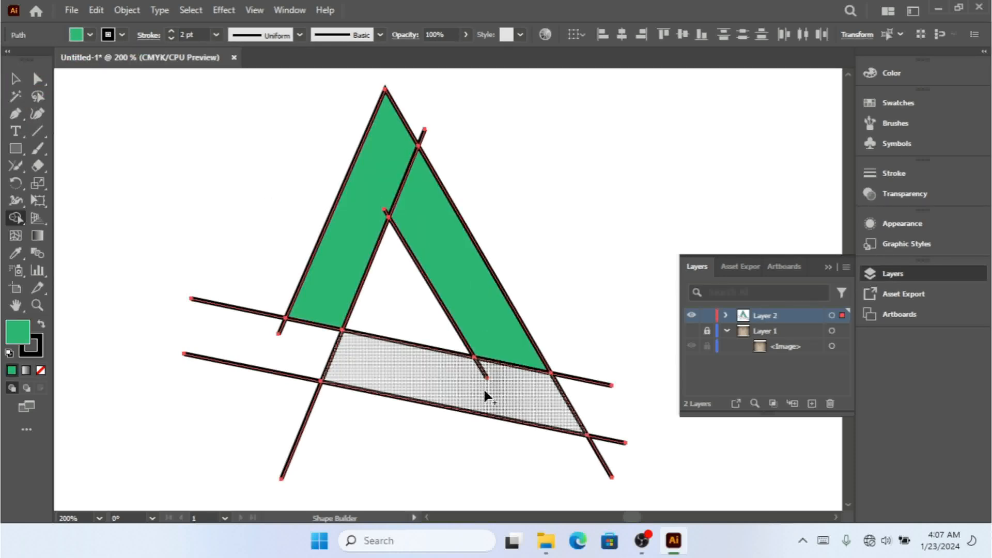
pyautogui.click(486, 397)
# Step: Remove the line stubs inside the crossbar, below the left leg and above the inner diagonal with Shape Builder
pyautogui.press('alt')
pyautogui.keyDown('alt'); pyautogui.click(482, 371); pyautogui.keyUp('alt')
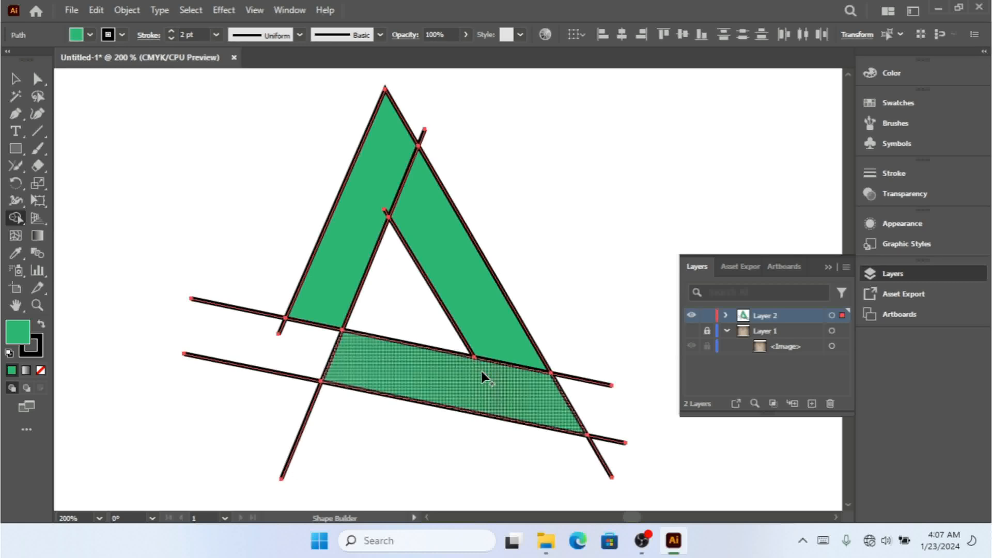
pyautogui.keyDown('alt'); pyautogui.click(280, 329); pyautogui.keyUp('alt')
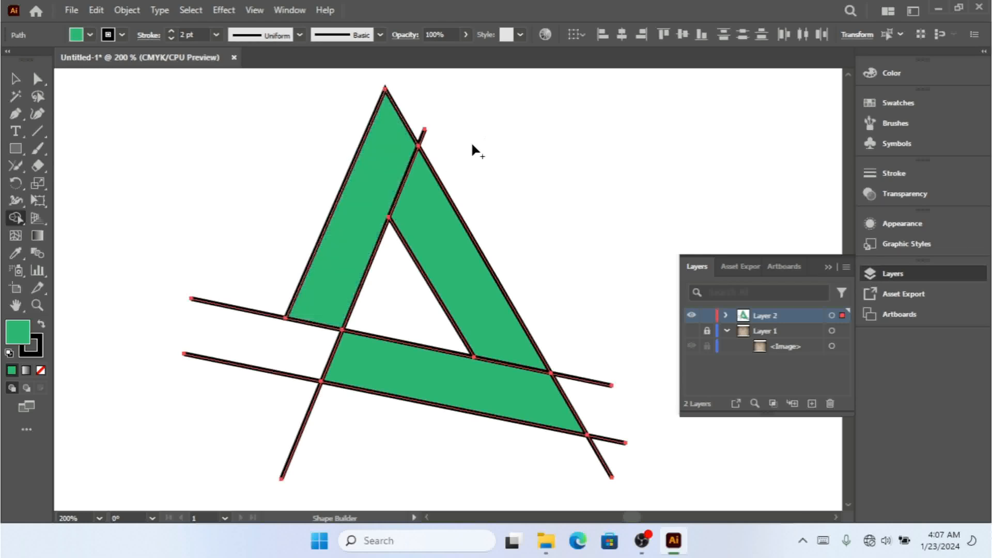
pyautogui.keyDown('alt'); pyautogui.click(421, 135); pyautogui.keyUp('alt')
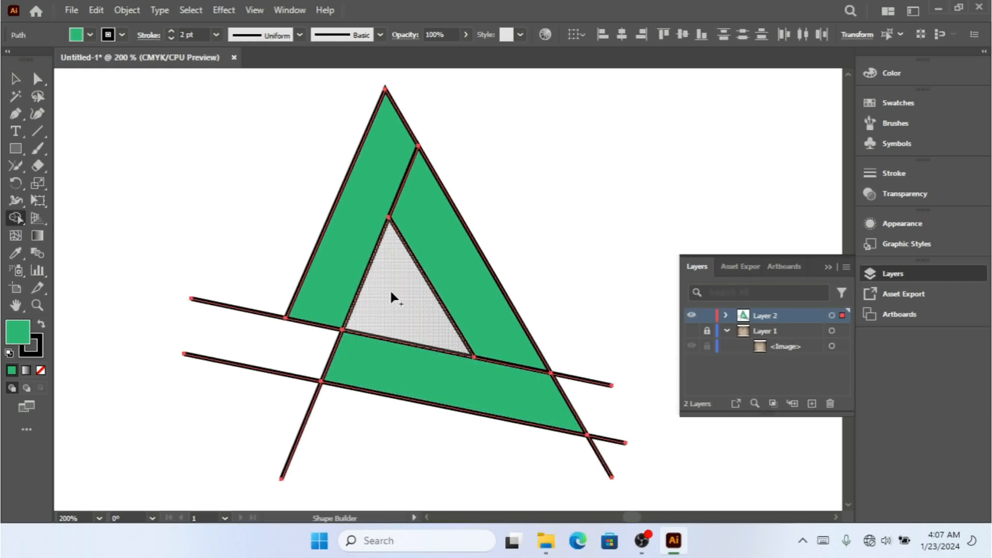
pyautogui.click(15, 79)
pyautogui.hotkey('ctrl', 'a')
pyautogui.click(237, 189)
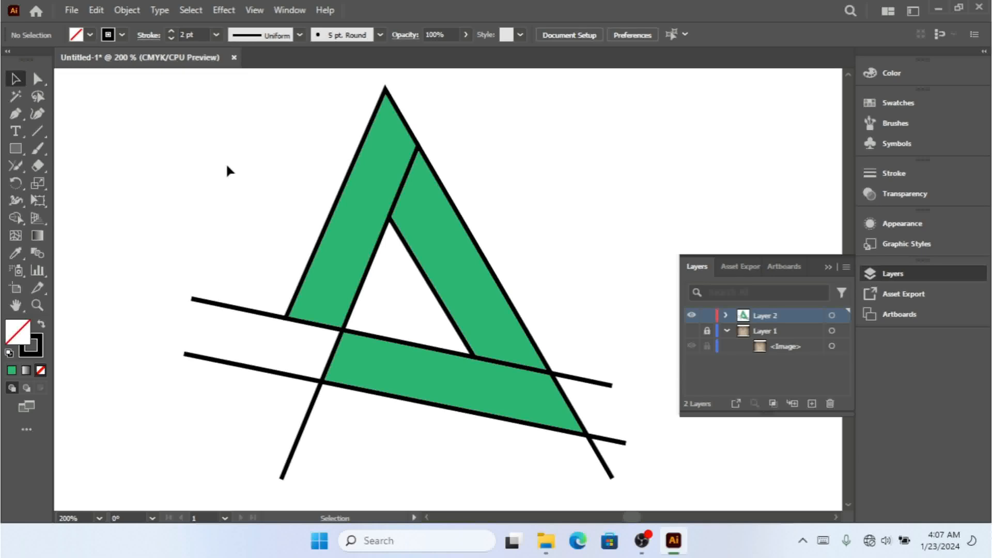
pyautogui.moveTo(217, 145); pyautogui.dragTo(583, 484)
pyautogui.click(607, 240)
# Step: Try to move the partially selected logo artwork to the left, and undo the move
pyautogui.moveTo(577, 159); pyautogui.dragTo(182, 433)
pyautogui.press('a')
pyautogui.press('v')
pyautogui.moveTo(455, 274); pyautogui.dragTo(264, 255)
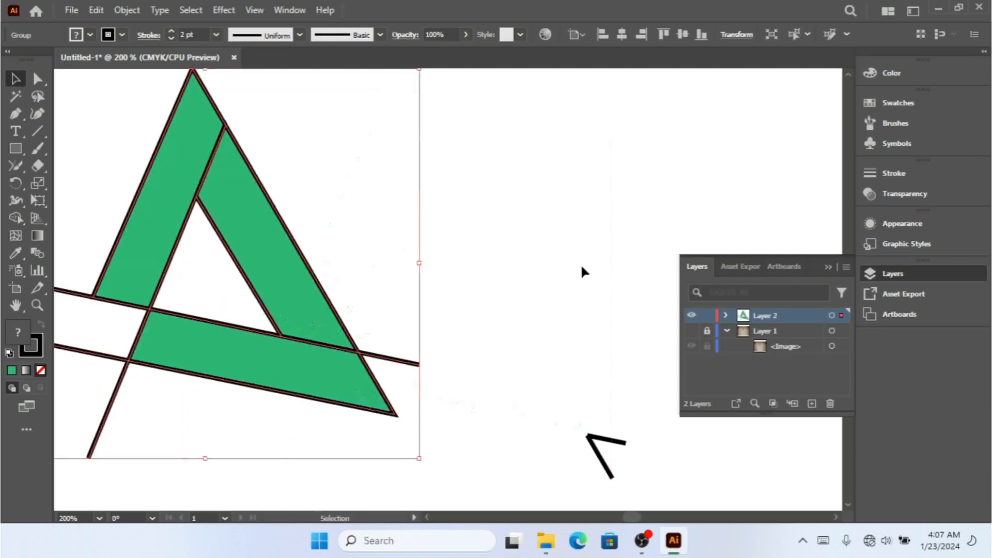
pyautogui.hotkey('ctrl', 'z')
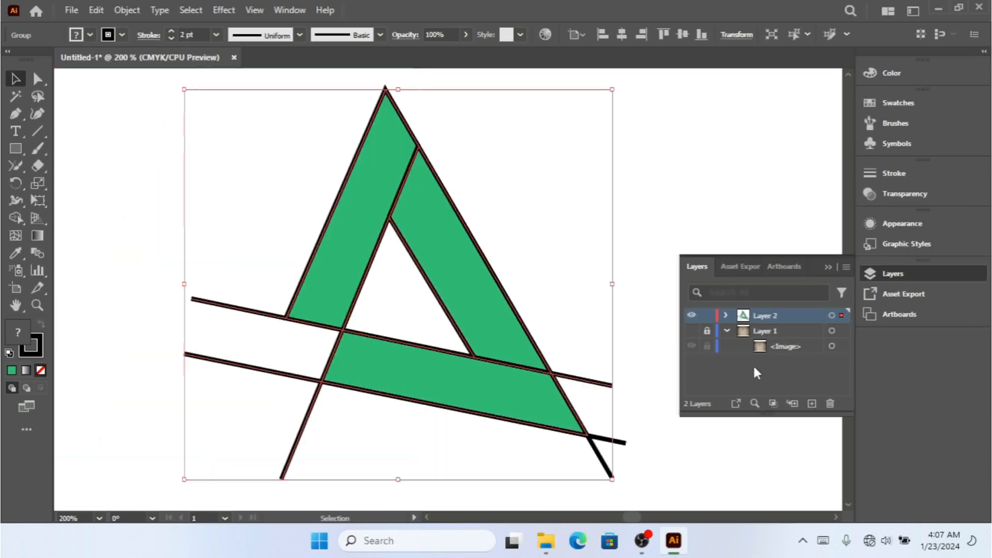
# Step: Group all the logo artwork, including the loose lines at the lower right corner, and move the group to the left
pyautogui.moveTo(650, 365); pyautogui.dragTo(119, 457)
pyautogui.hotkey('ctrl', 'g')
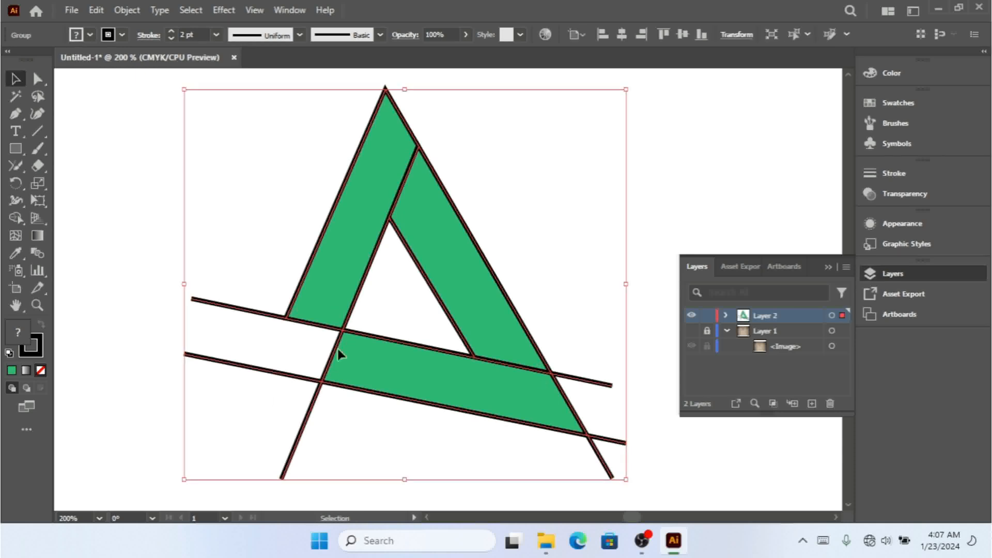
pyautogui.moveTo(477, 269); pyautogui.dragTo(254, 260)
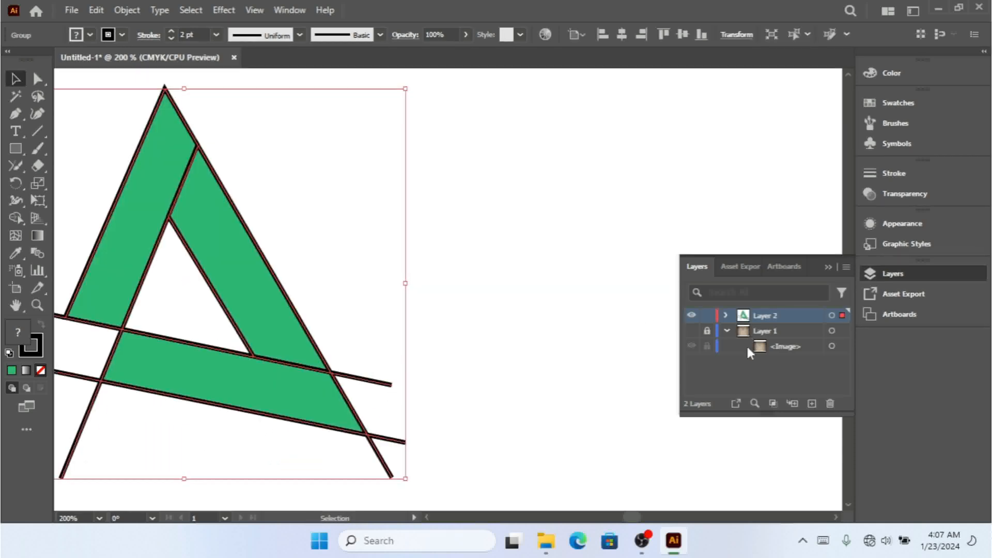
# Step: Unlock and show Layer 1 with the sketch, and move the grouped logo further left, clear of the pencil lines
pyautogui.click(707, 332)
pyautogui.click(692, 330)
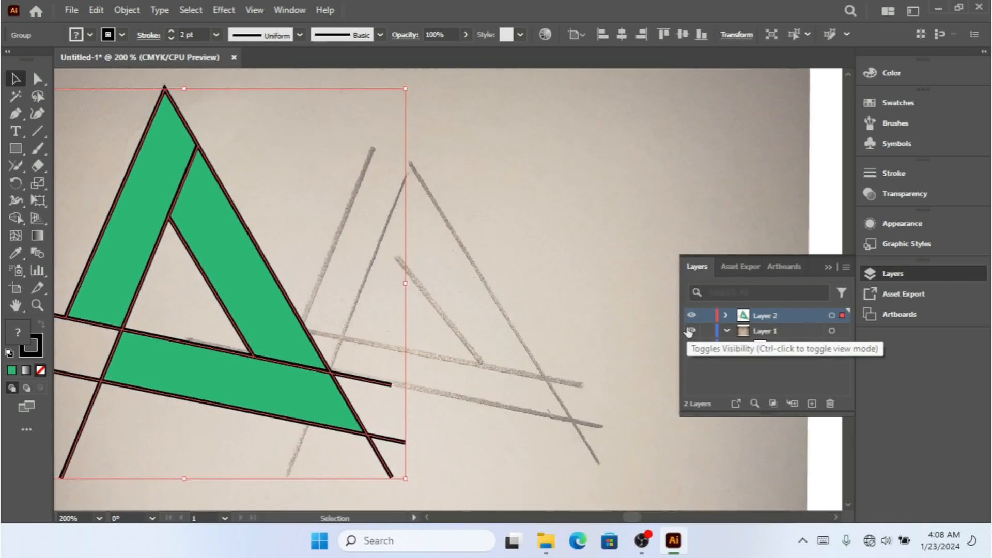
pyautogui.hotkey('ctrl', '-')
pyautogui.hotkey('ctrl', '-')
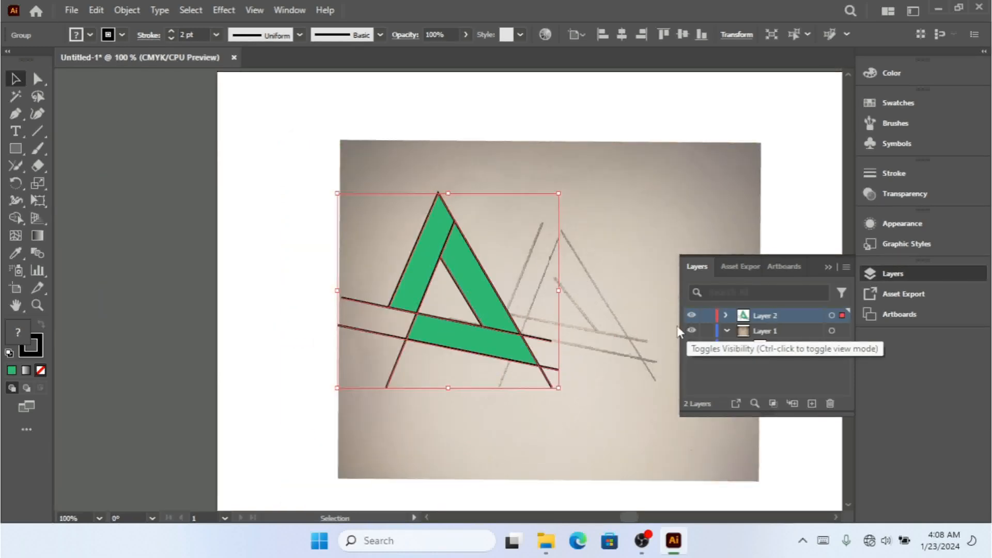
pyautogui.moveTo(495, 312); pyautogui.dragTo(429, 320)
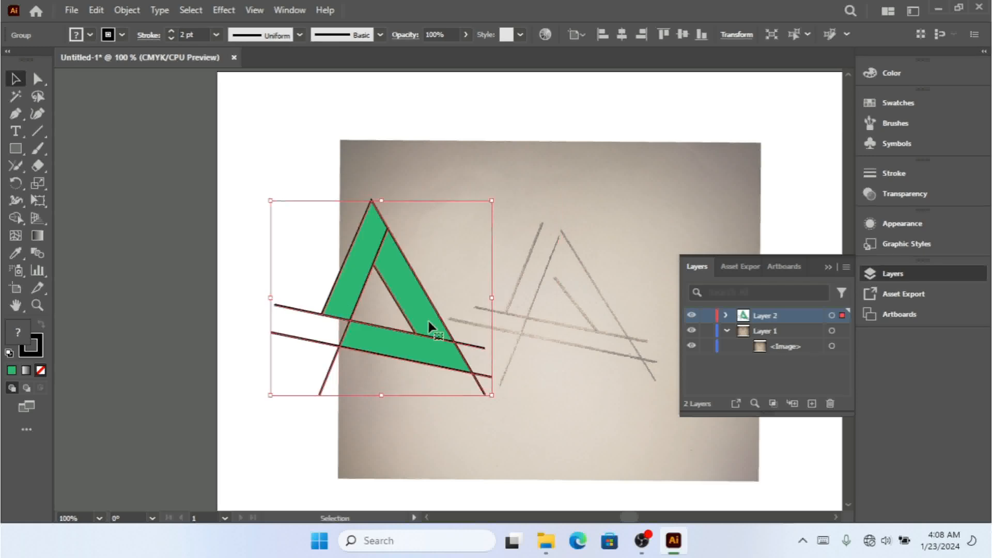
pyautogui.click(290, 154)
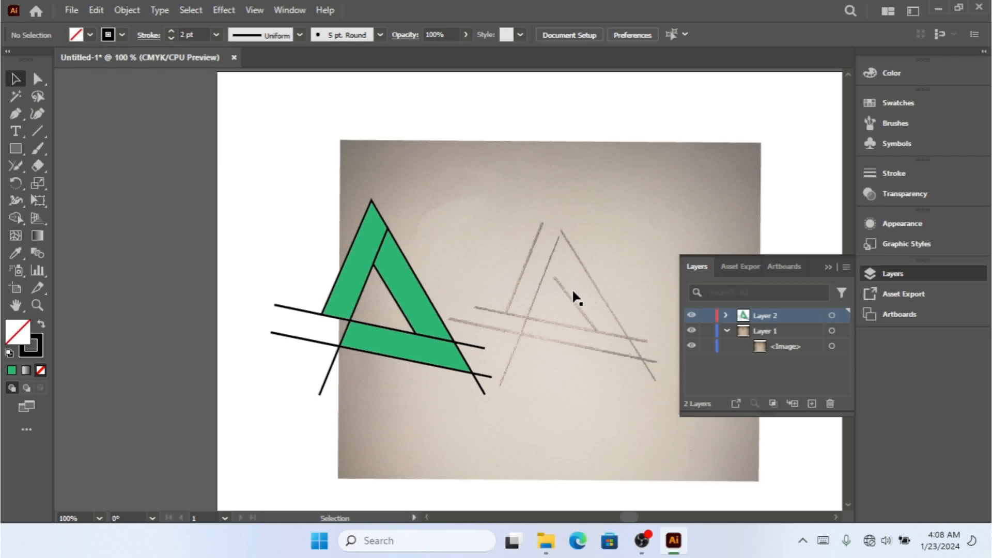
# Step: Delete the sketch image on Layer 1, leaving only the logo artwork, and close the layer list
pyautogui.click(776, 334)
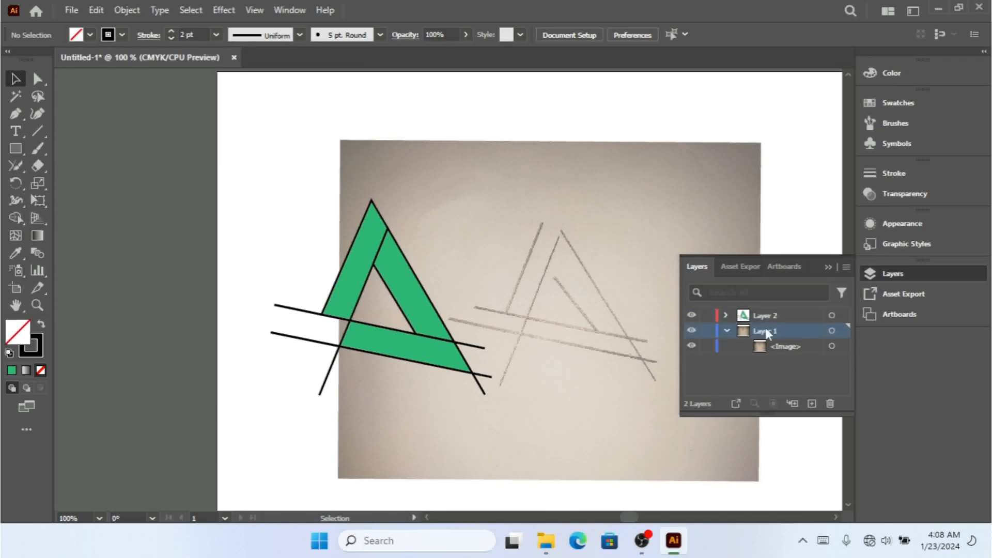
pyautogui.click(831, 331)
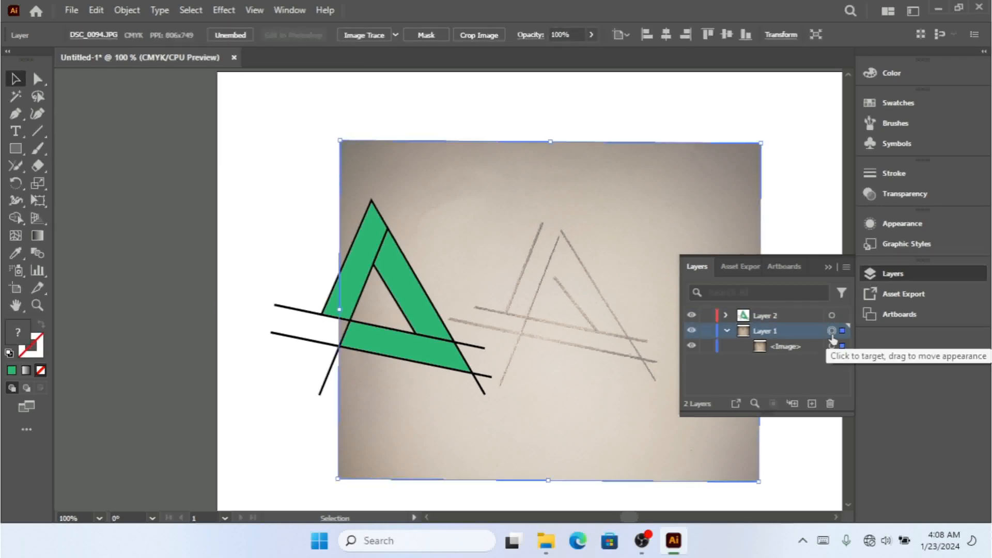
pyautogui.press('Delete')
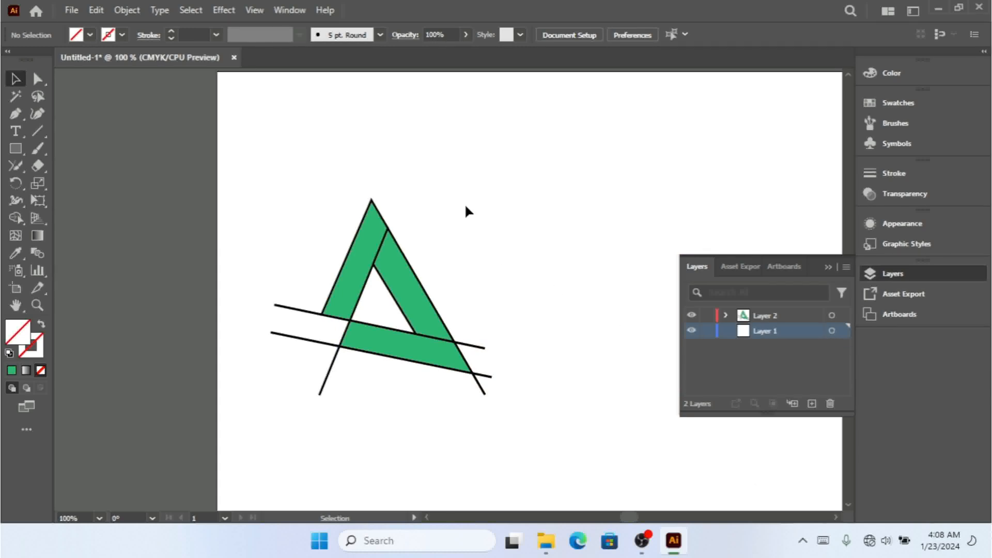
pyautogui.click(829, 267)
# Step: Scale the logo group up proportionally to about one and a half times its size and center it horizontally on the artboard
pyautogui.moveTo(567, 189); pyautogui.dragTo(218, 420)
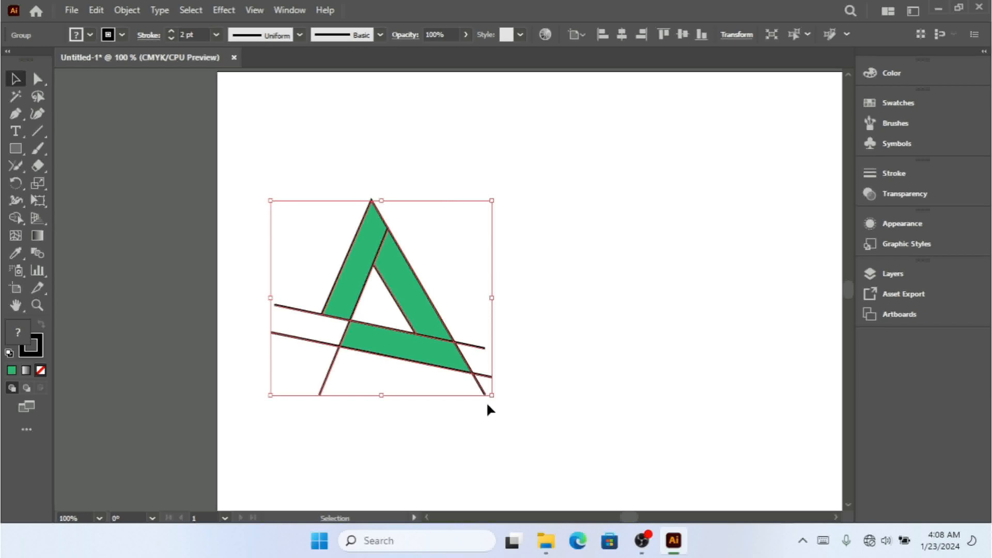
pyautogui.moveTo(493, 396)
pyautogui.mouseDown()
pyautogui.moveTo(551, 460)
pyautogui.moveTo(550, 447)
pyautogui.mouseUp()
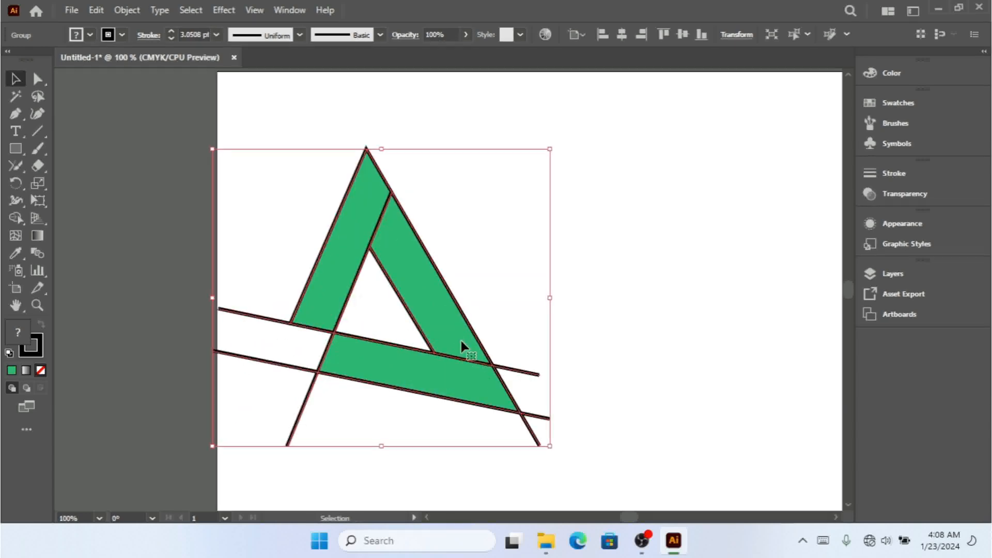
pyautogui.click(622, 35)
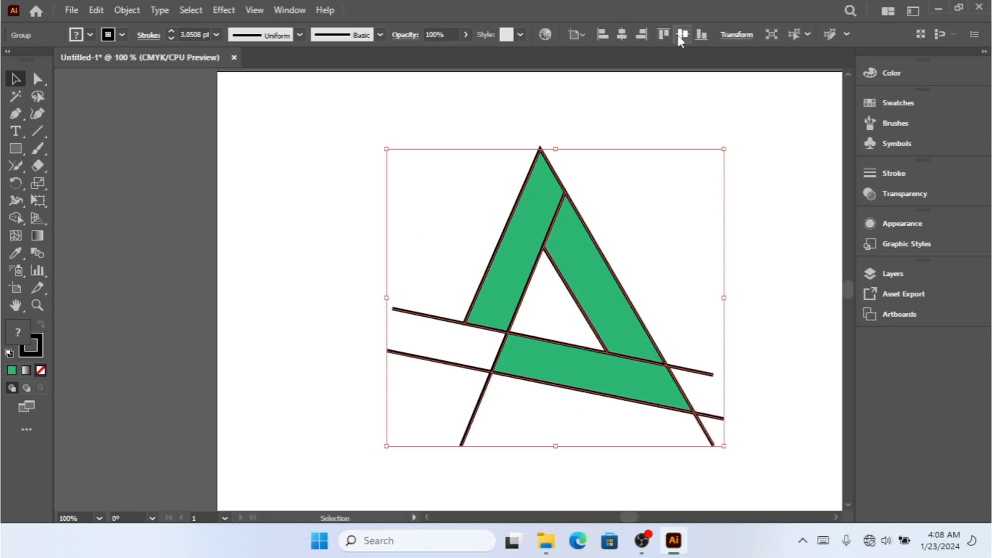
pyautogui.click(758, 303)
pyautogui.click(836, 518)
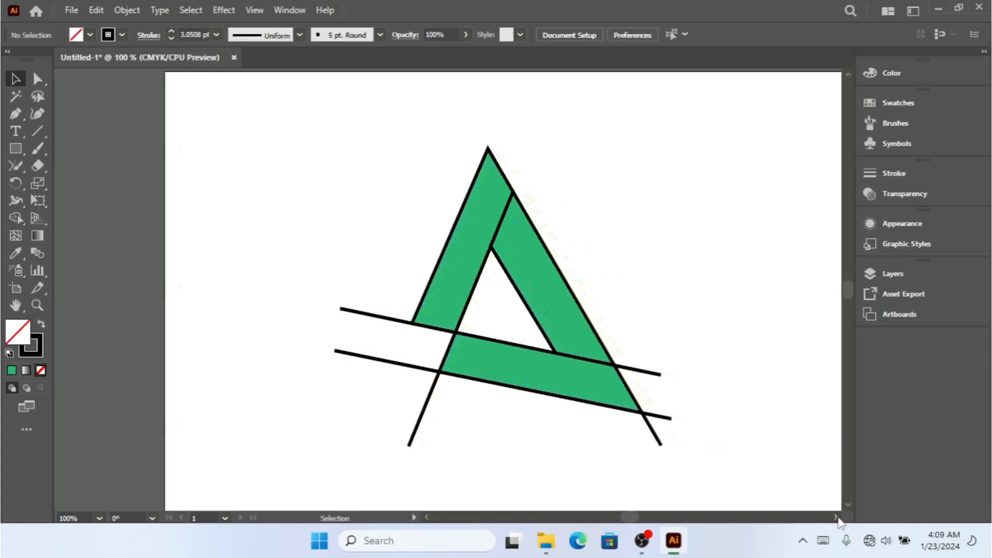
pyautogui.click(837, 517)
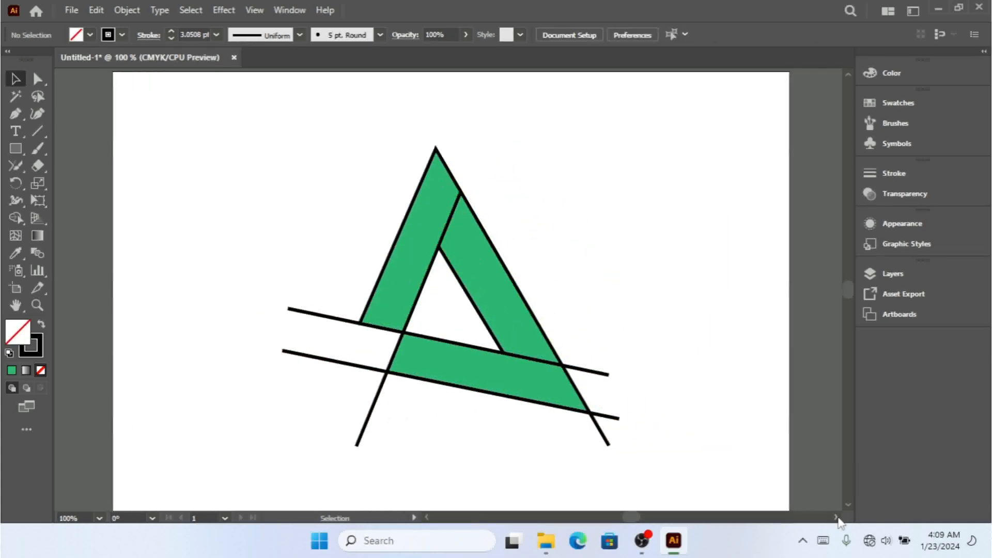
# Step: Ungroup the logo artwork twice, down to individual paths, and check that the green shapes select separately
pyautogui.rightClick(421, 188)
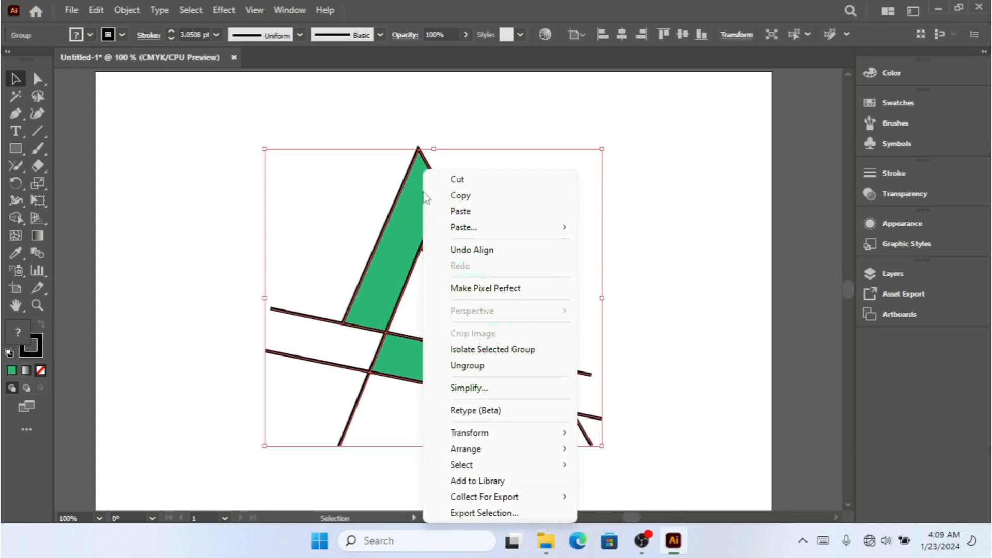
pyautogui.click(482, 365)
pyautogui.click(646, 243)
pyautogui.click(433, 196)
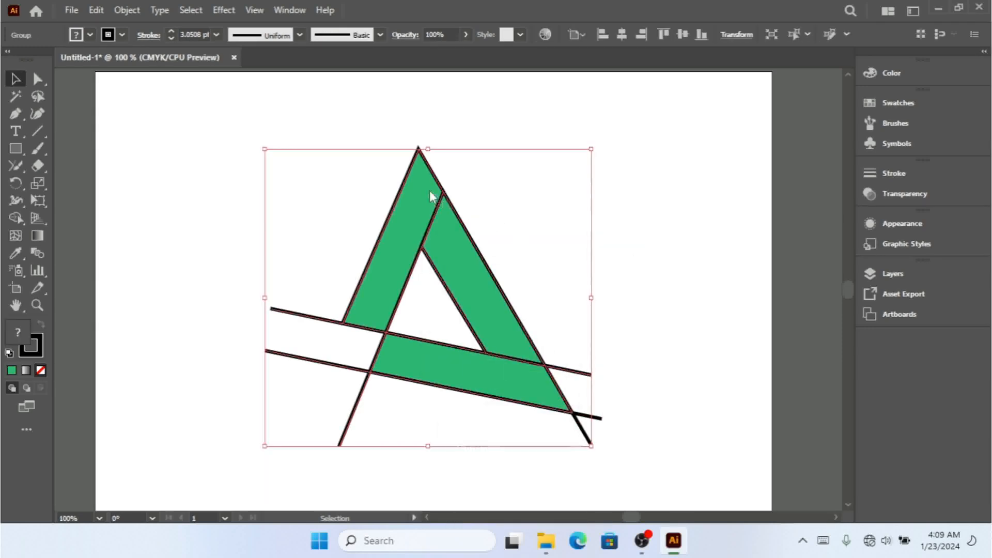
pyautogui.rightClick(432, 196)
pyautogui.click(483, 365)
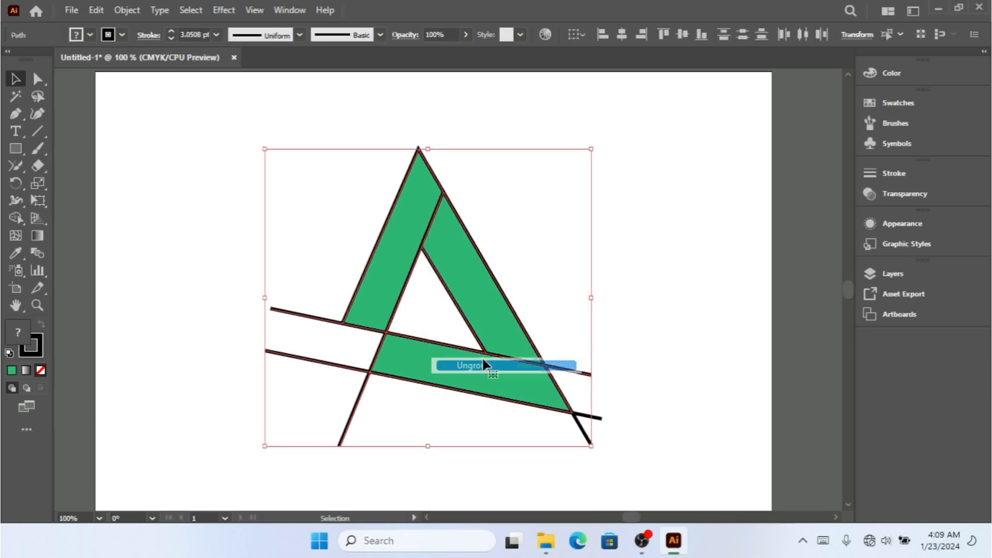
pyautogui.click(609, 269)
pyautogui.click(483, 268)
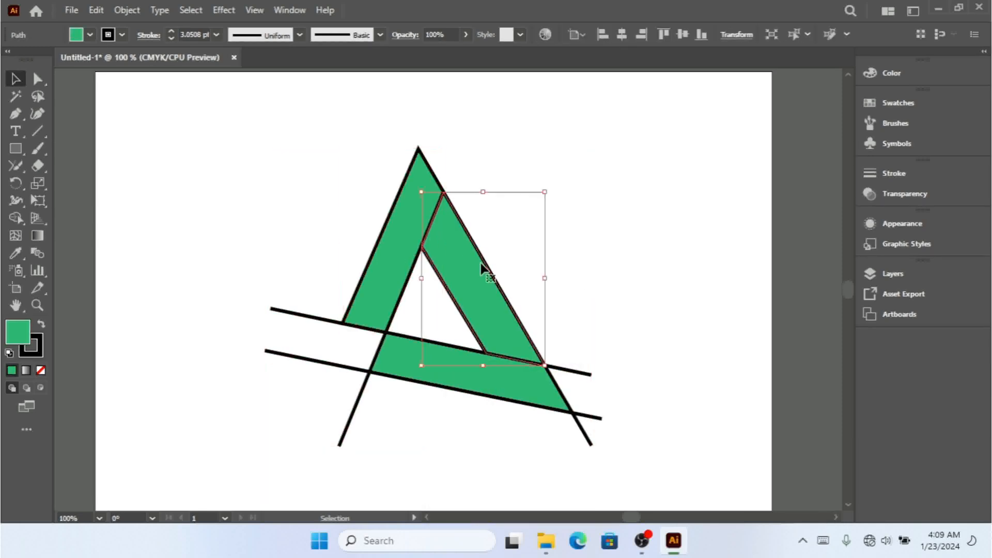
pyautogui.click(492, 389)
pyautogui.click(557, 254)
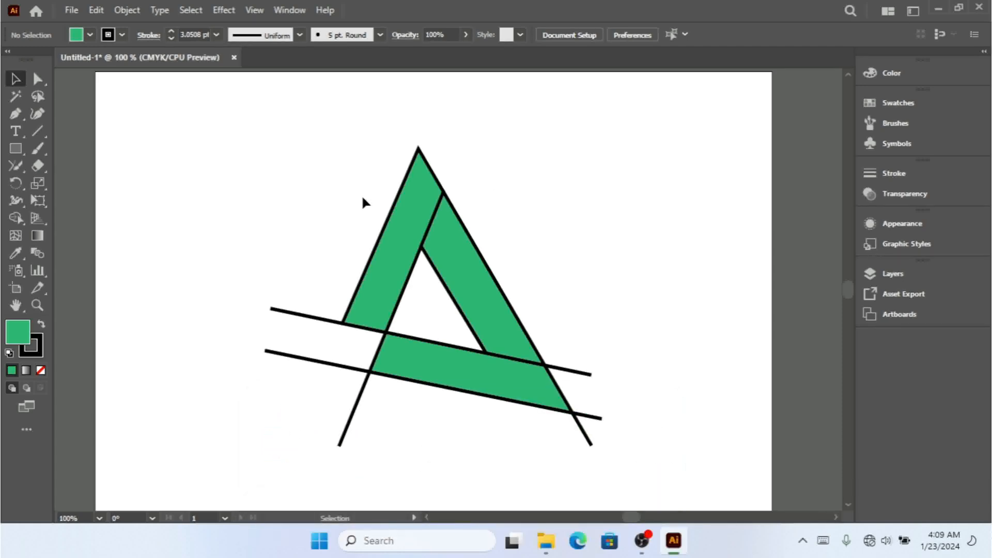
# Step: Fill the left leg of the letter A with the default white-to-black linear gradient
pyautogui.click(404, 222)
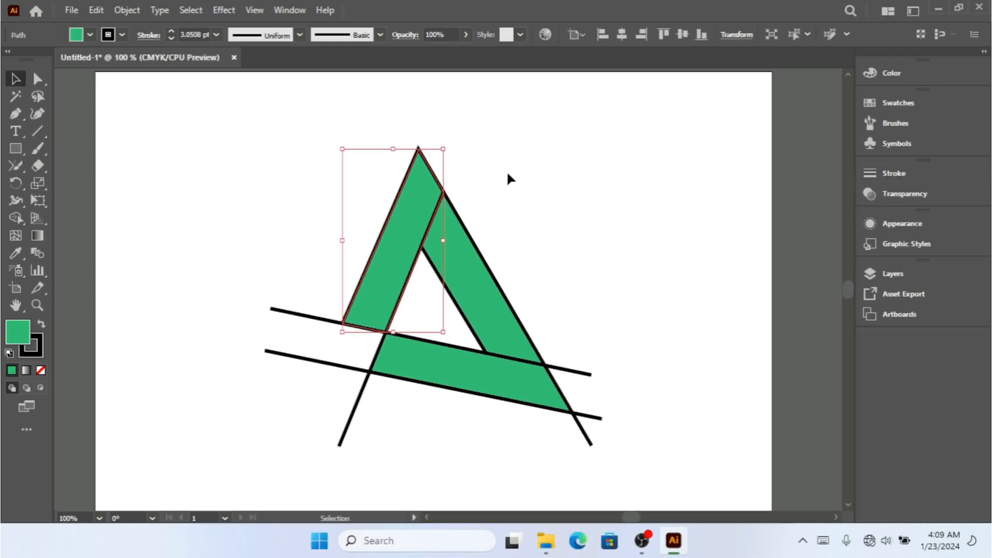
pyautogui.click(287, 11)
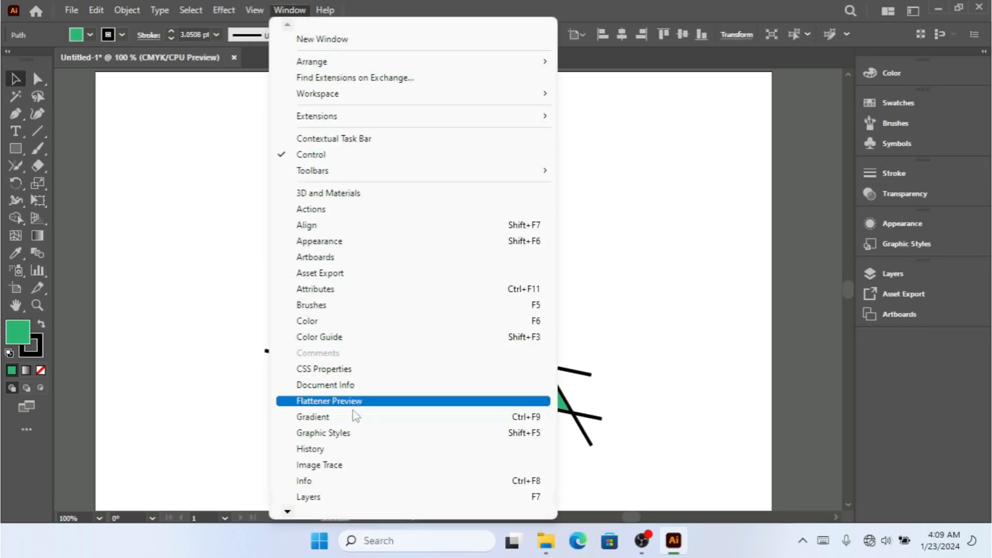
pyautogui.click(339, 418)
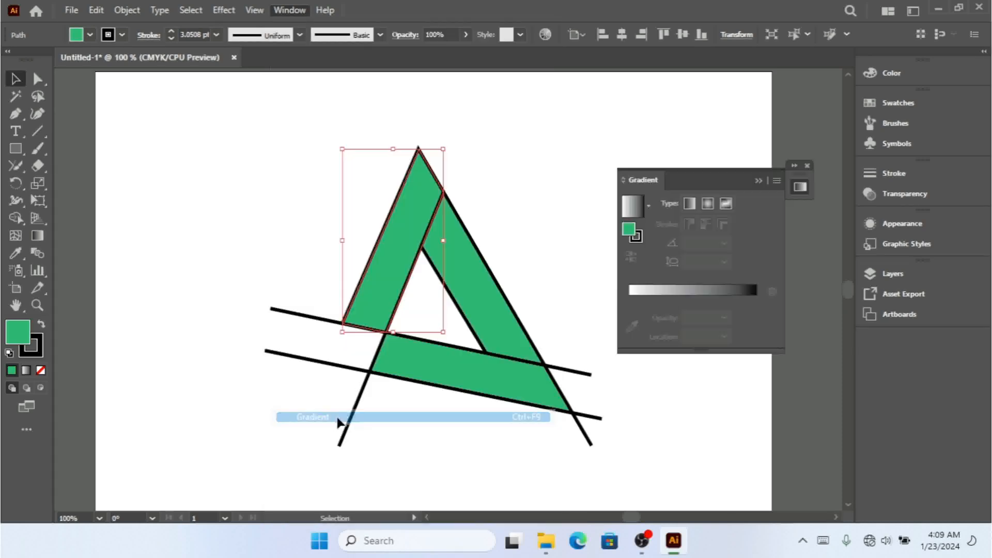
pyautogui.click(659, 293)
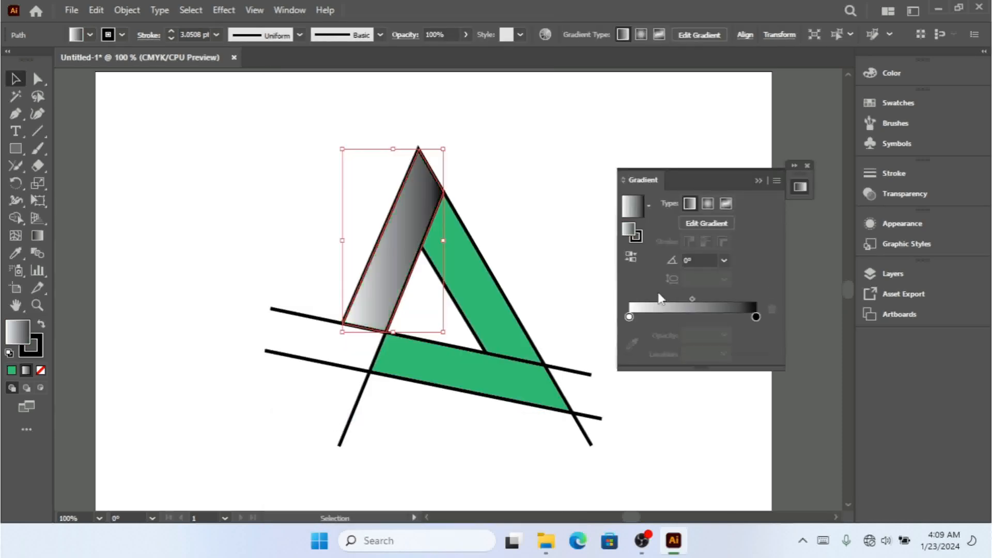
# Step: Set the starting color stop of the left leg's gradient to pink CC5EA3, with cyan at 17%
pyautogui.doubleClick(629, 317)
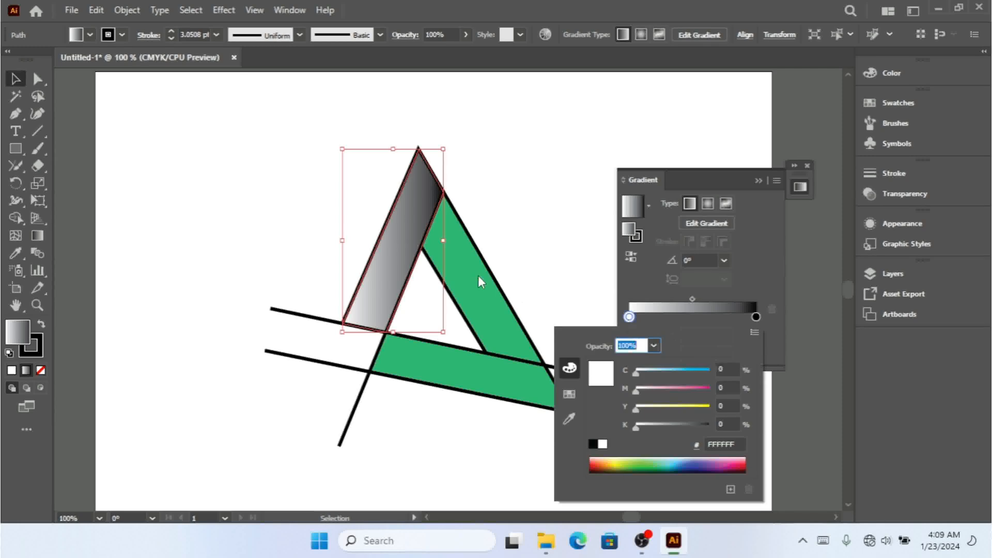
pyautogui.click(647, 468)
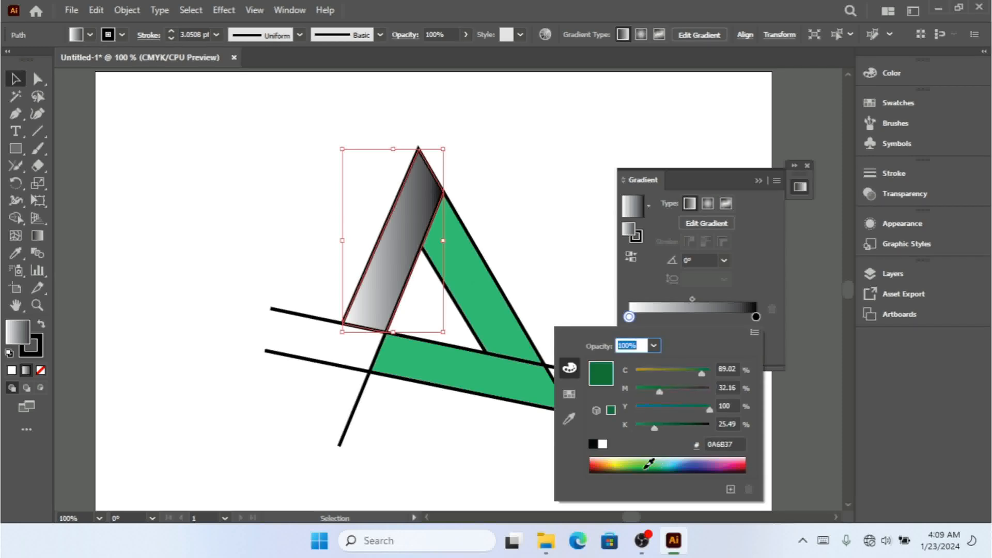
pyautogui.click(677, 462)
pyautogui.click(688, 462)
pyautogui.moveTo(673, 373); pyautogui.dragTo(645, 371)
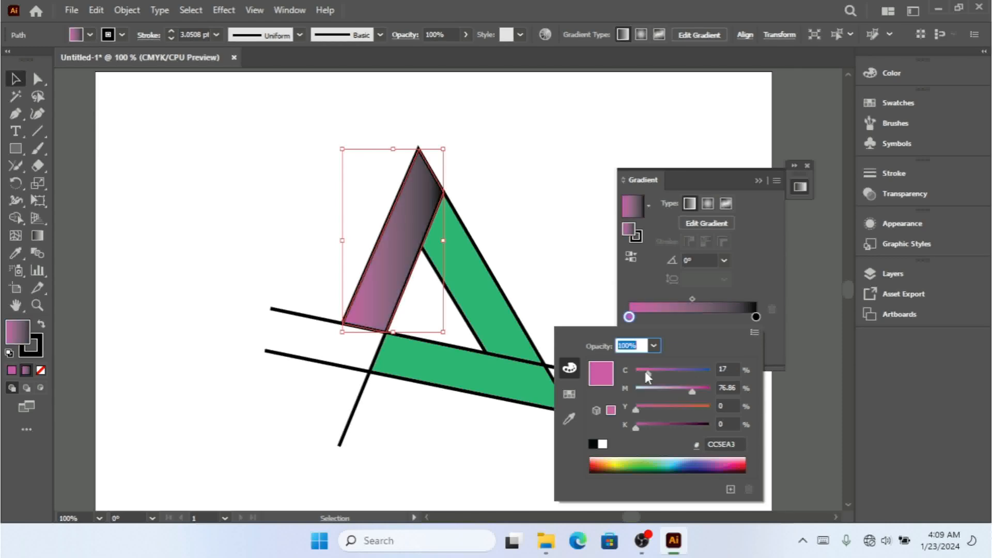
# Step: Set the end color stop of the left leg's gradient to dark blue 2A3281, with black at 20%, and deselect the shape
pyautogui.click(755, 318)
pyautogui.doubleClick(755, 318)
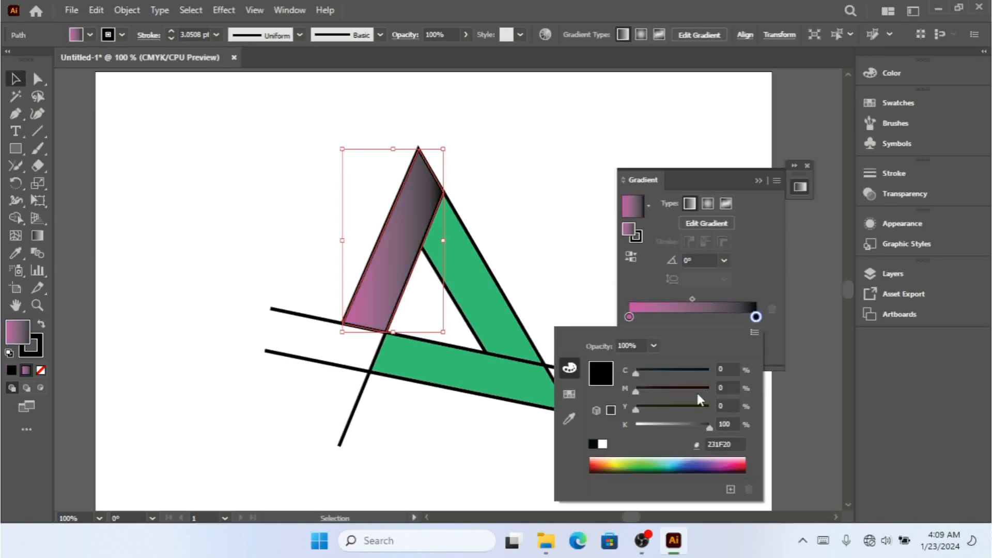
pyautogui.click(675, 466)
pyautogui.click(677, 465)
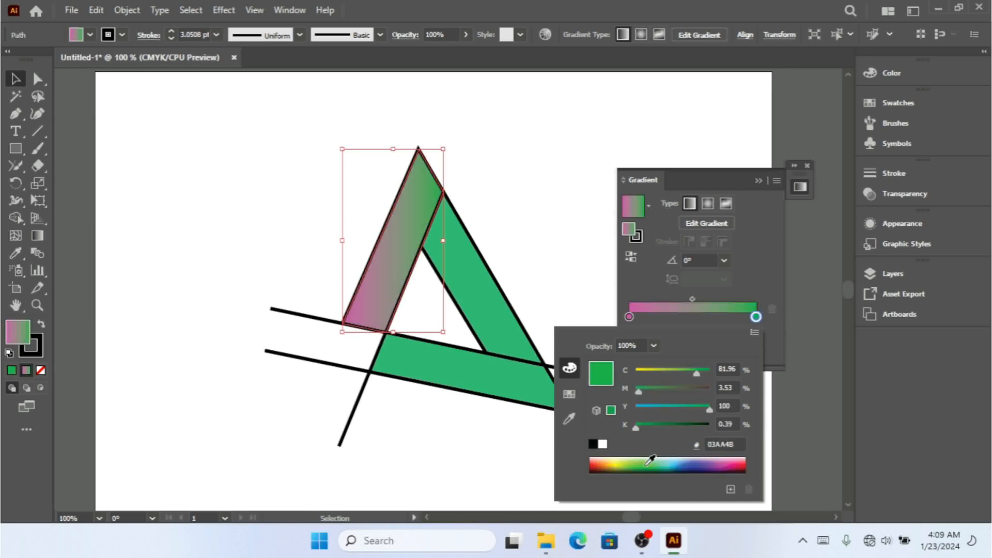
pyautogui.click(676, 465)
pyautogui.click(678, 465)
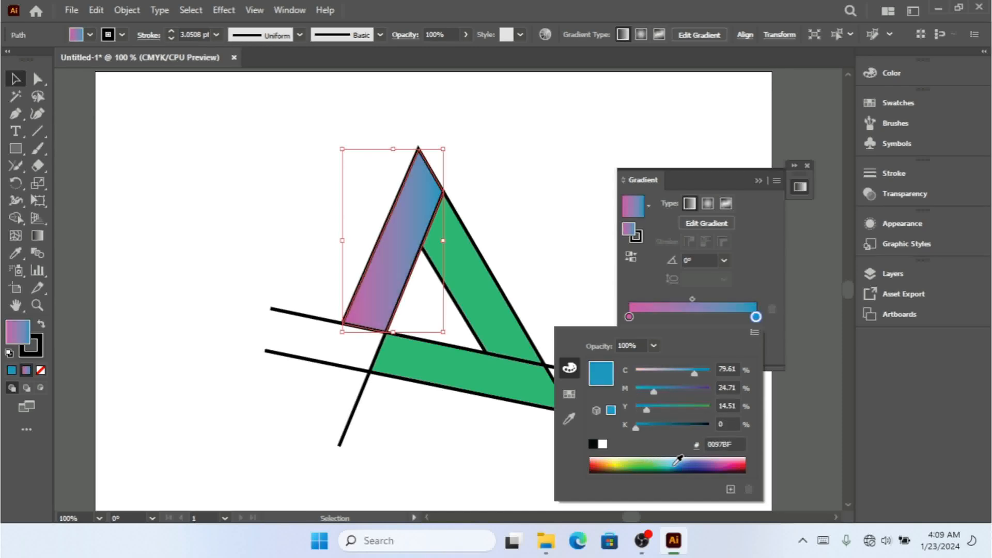
pyautogui.click(698, 461)
pyautogui.click(719, 461)
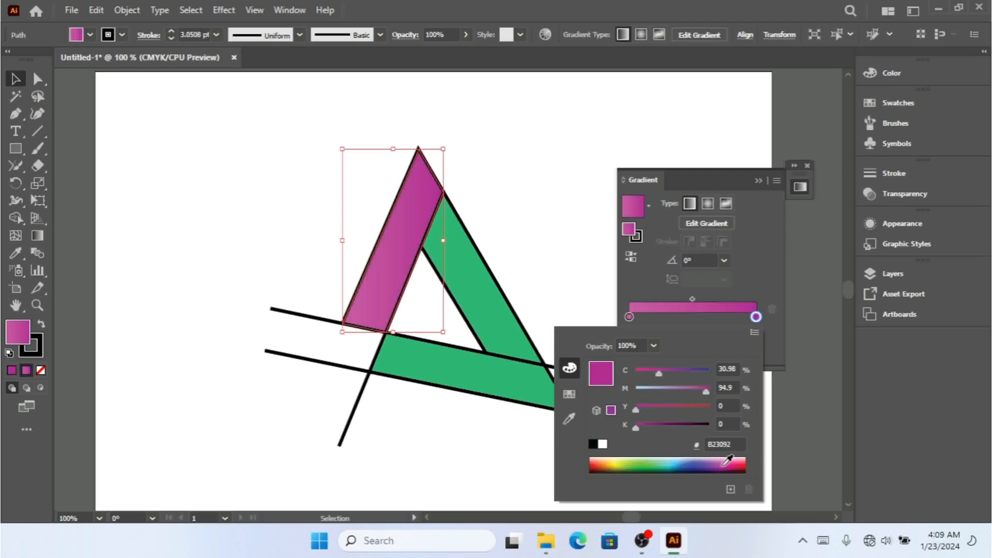
pyautogui.click(701, 460)
pyautogui.moveTo(672, 425); pyautogui.dragTo(652, 433)
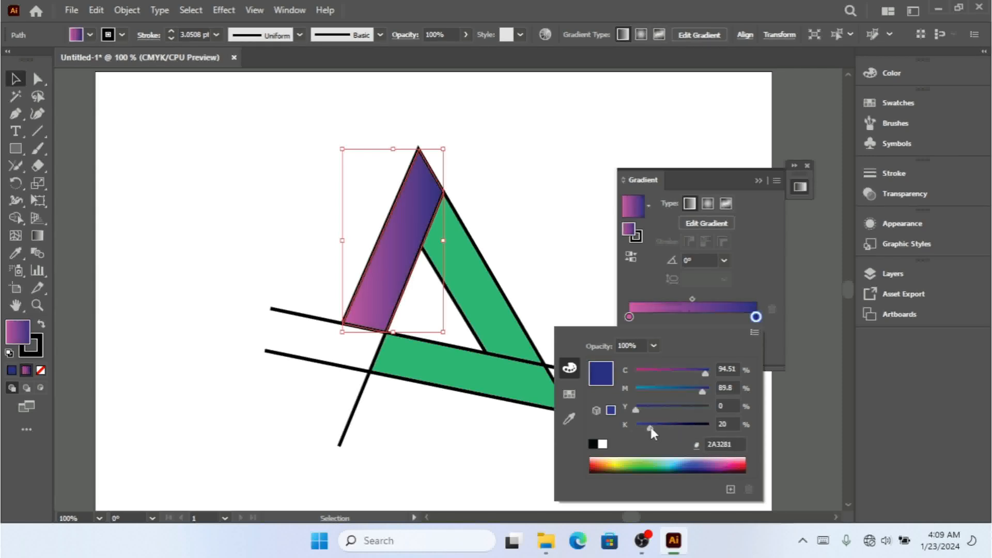
pyautogui.click(542, 176)
pyautogui.click(548, 166)
# Step: Fill the right leg with the same pink-to-dark-blue linear gradient, trying the reversed direction and switching it back
pyautogui.click(472, 284)
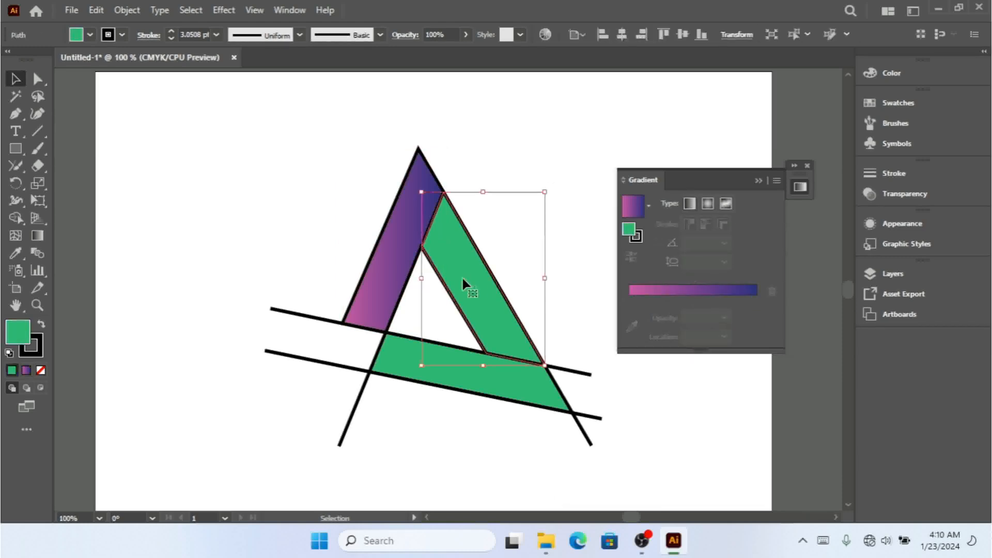
pyautogui.click(667, 291)
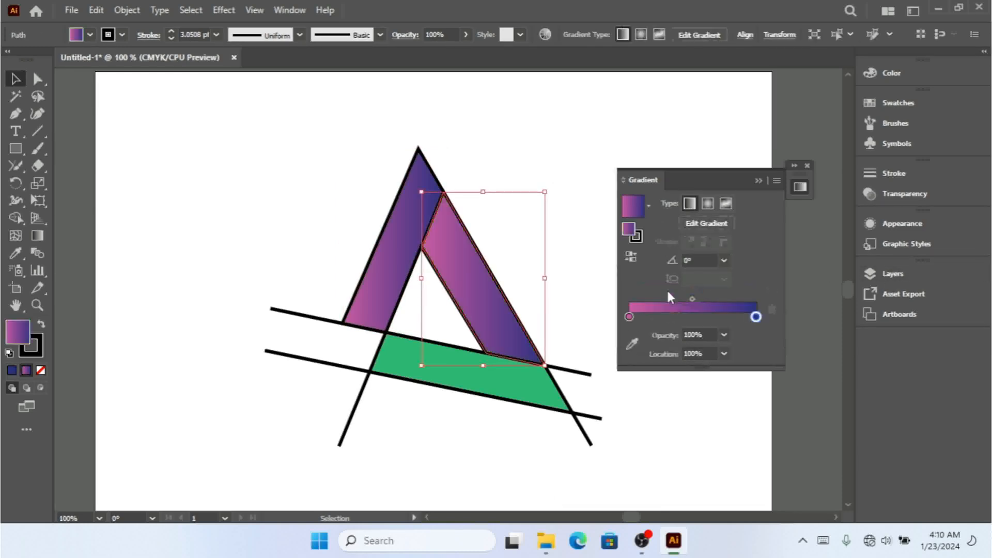
pyautogui.click(631, 261)
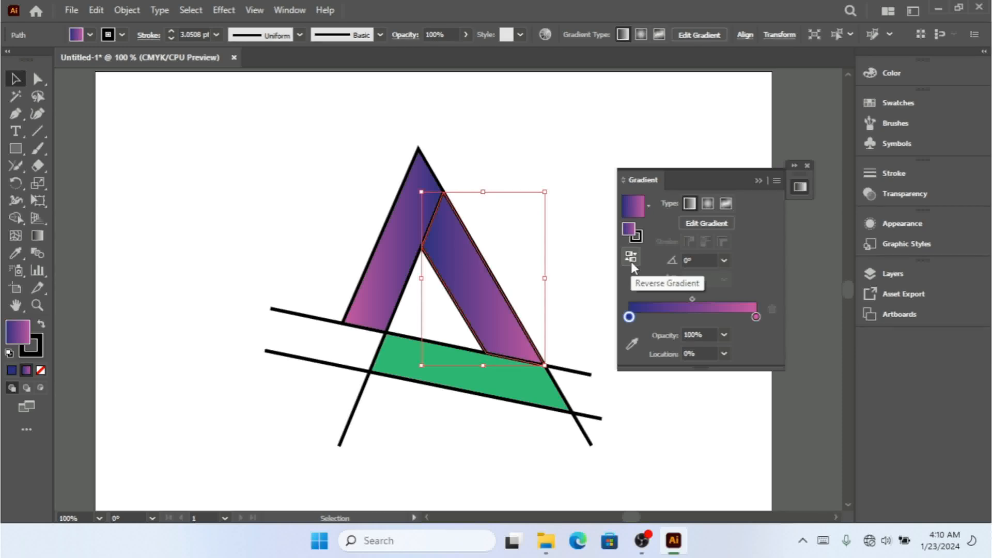
pyautogui.click(631, 261)
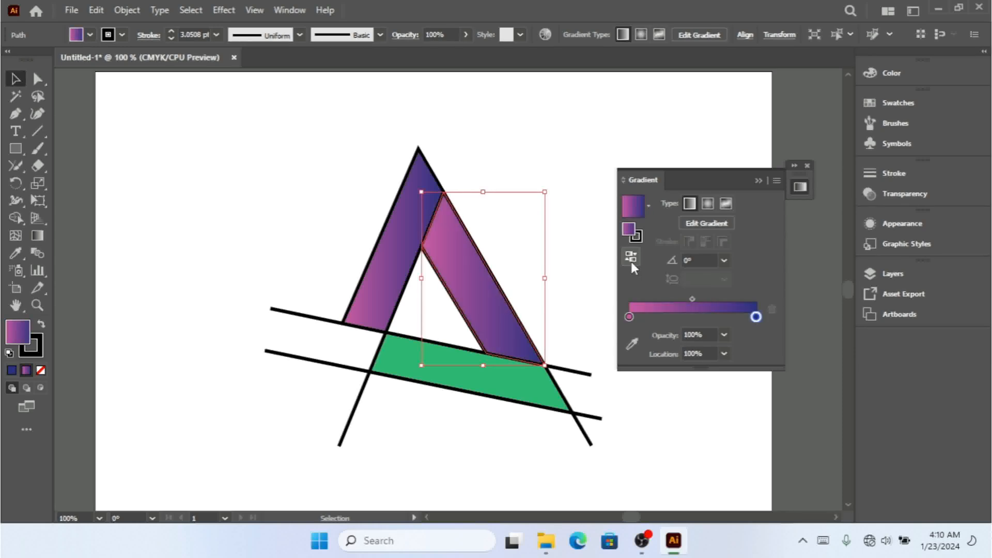
# Step: Set the starting color stop of the right leg's gradient to purple 824C9E
pyautogui.doubleClick(629, 316)
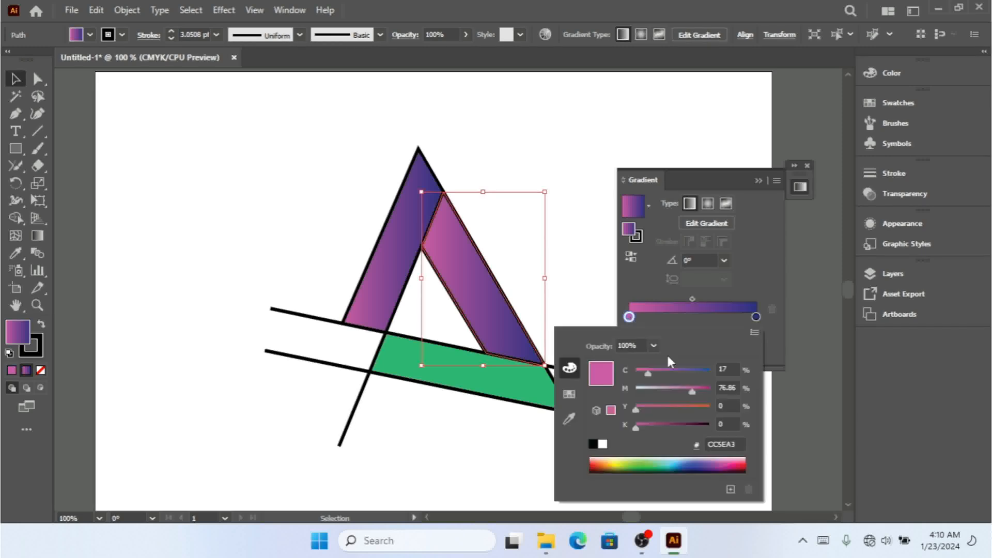
pyautogui.click(694, 462)
pyautogui.click(716, 459)
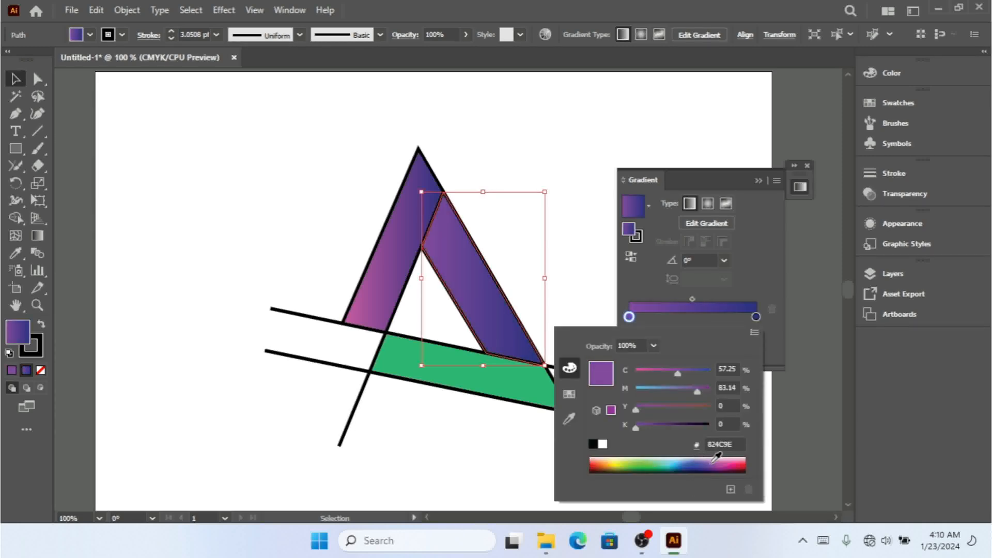
# Step: Set the end color stop of the right leg's gradient to light blue 65CBE4 and deselect the shape
pyautogui.doubleClick(757, 316)
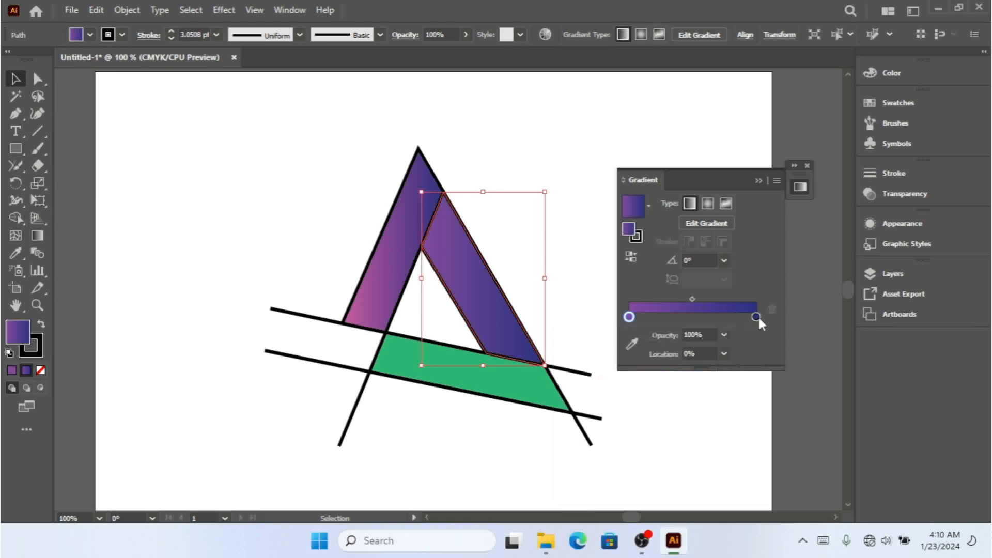
pyautogui.moveTo(673, 390); pyautogui.dragTo(636, 389)
pyautogui.moveTo(659, 459)
pyautogui.mouseDown()
pyautogui.moveTo(723, 460)
pyautogui.moveTo(658, 459)
pyautogui.moveTo(679, 461)
pyautogui.mouseUp()
pyautogui.click(646, 410)
pyautogui.click(671, 464)
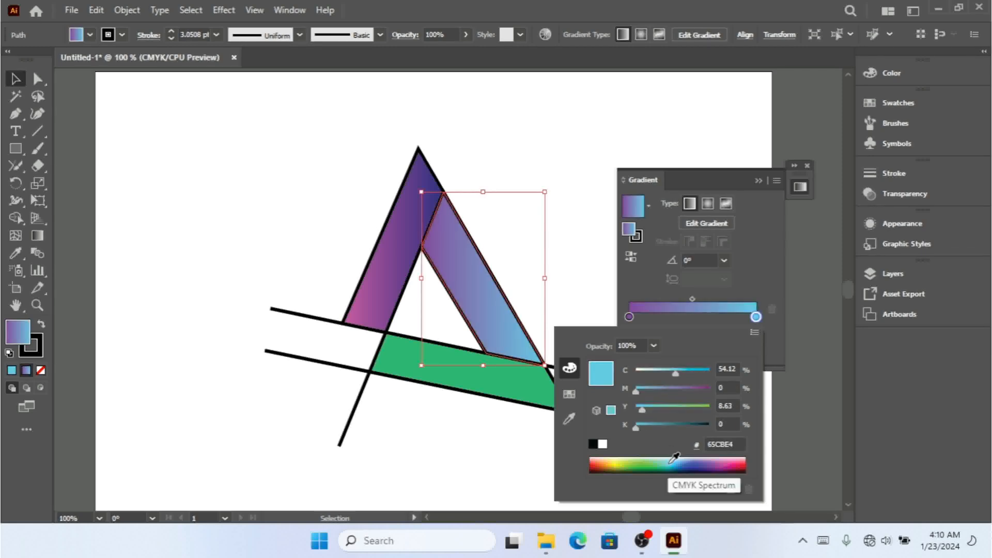
pyautogui.click(578, 150)
pyautogui.click(579, 145)
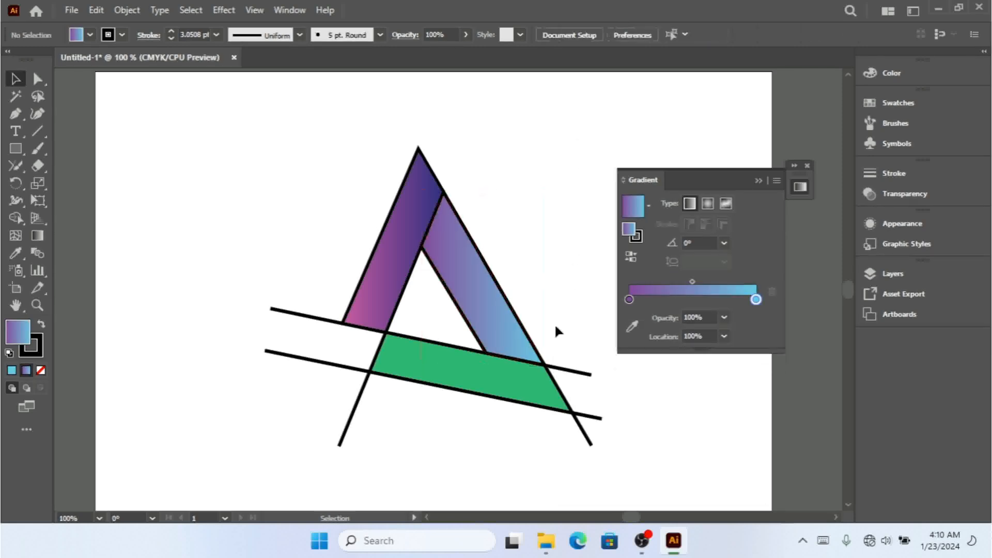
# Step: Fill the green crossbar with the purple-to-light-blue linear gradient and set its end color stop to green 82C347, with yellow at 96%
pyautogui.click(443, 370)
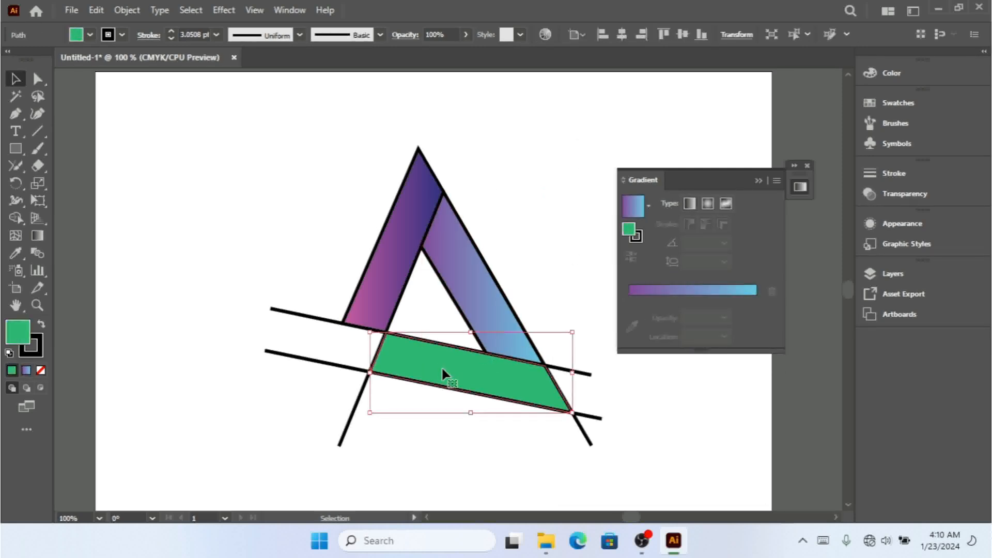
pyautogui.click(714, 299)
pyautogui.doubleClick(756, 317)
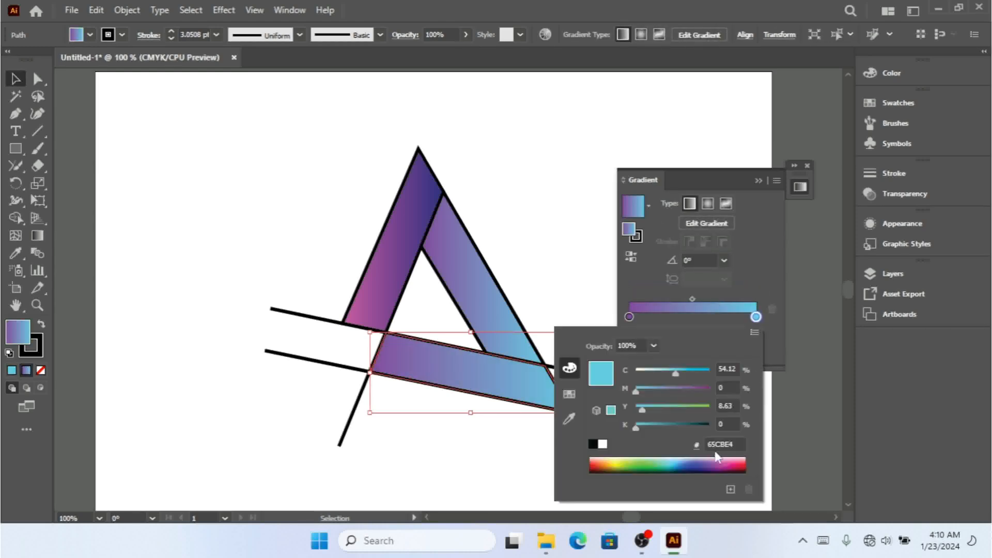
pyautogui.moveTo(686, 410); pyautogui.dragTo(707, 410)
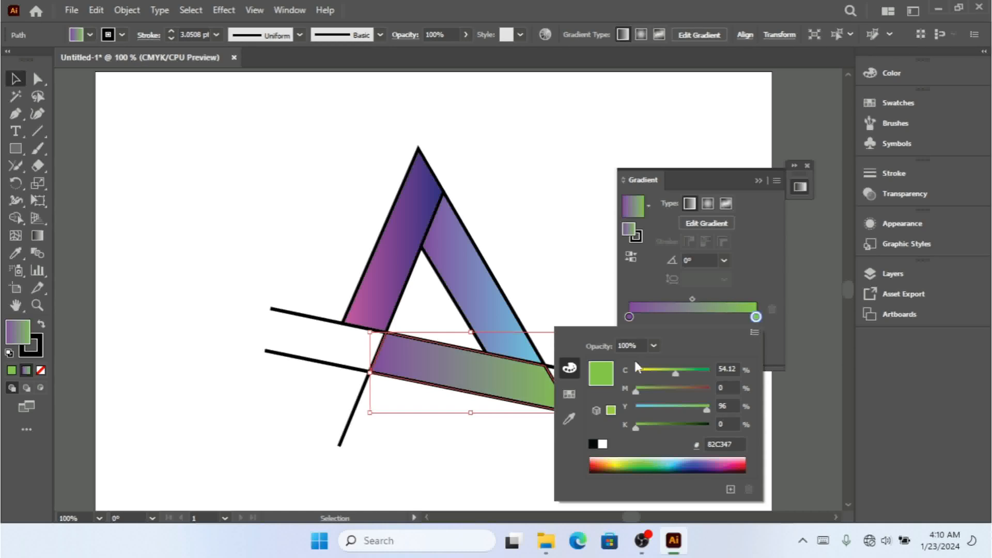
# Step: Set the starting color stop of the crossbar's gradient to bright pink, deselect the shape and collapse the gradient settings
pyautogui.click(630, 316)
pyautogui.doubleClick(630, 317)
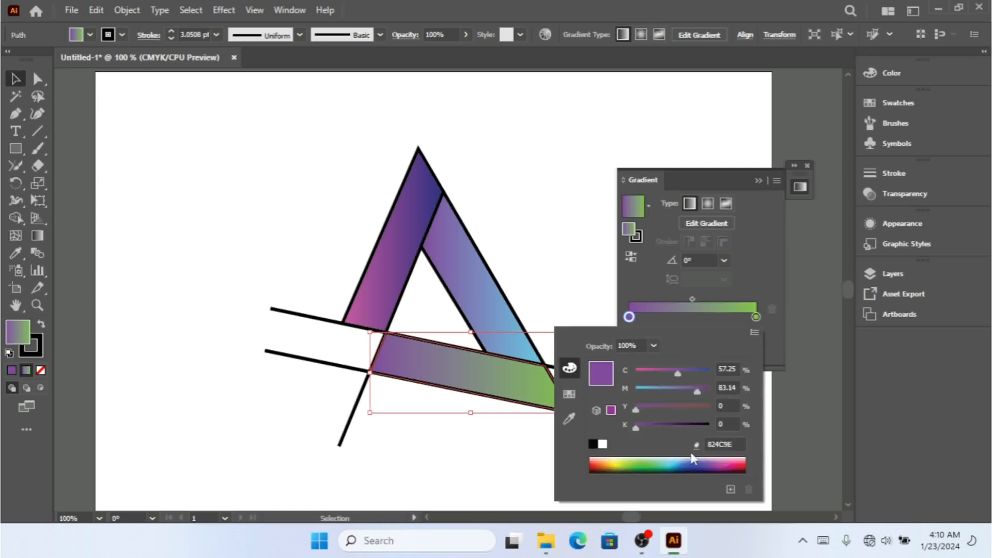
pyautogui.click(669, 423)
pyautogui.moveTo(670, 425); pyautogui.dragTo(693, 424)
pyautogui.moveTo(687, 460); pyautogui.dragTo(734, 458)
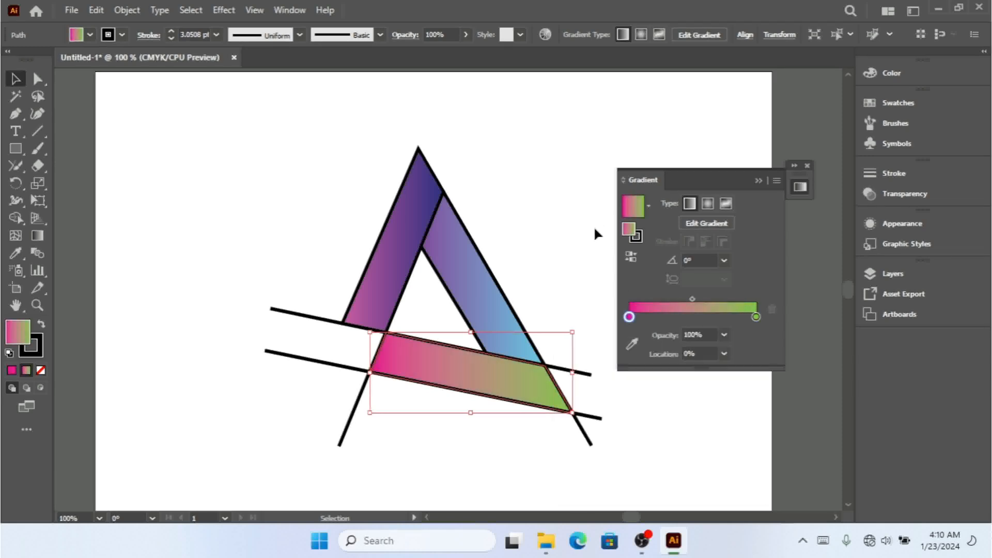
pyautogui.click(577, 207)
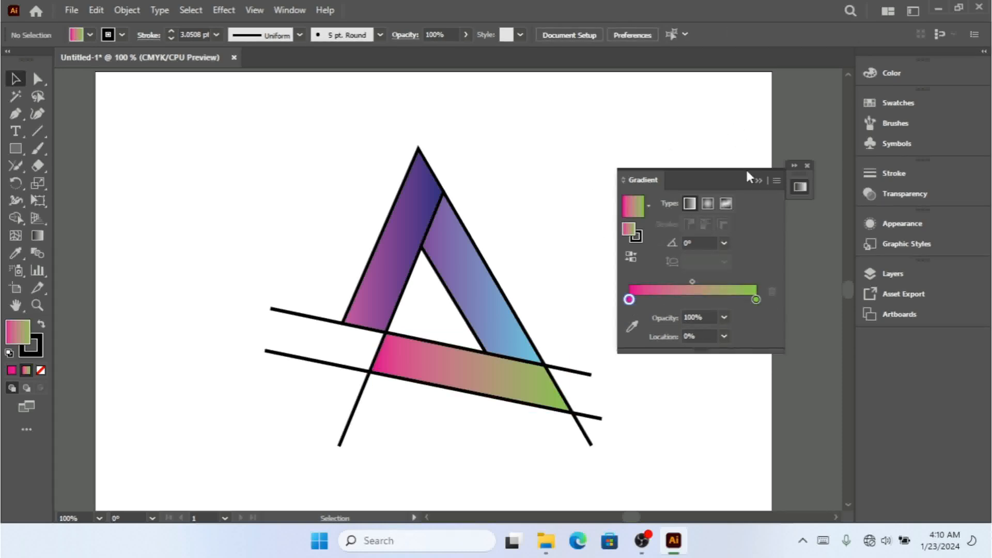
pyautogui.click(760, 182)
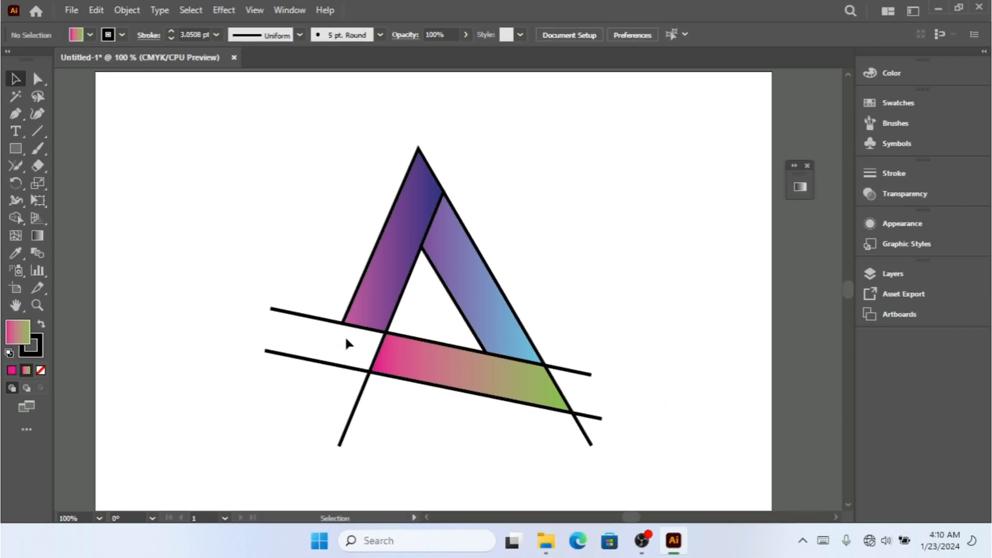
# Step: Select the whole logo and try several stroke colors, including magenta, orange and teal, before setting the stroke back to black
pyautogui.moveTo(270, 158); pyautogui.dragTo(620, 337)
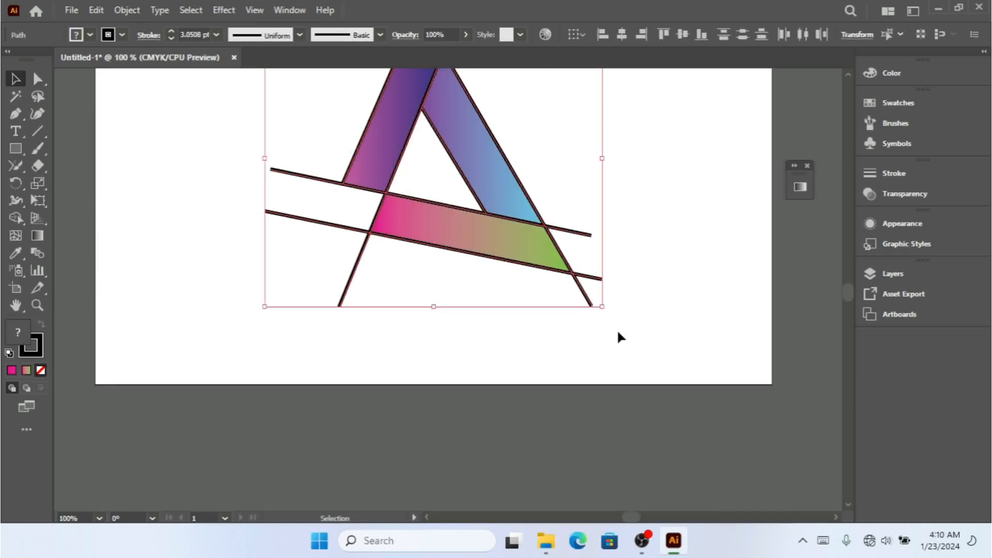
pyautogui.click(847, 73)
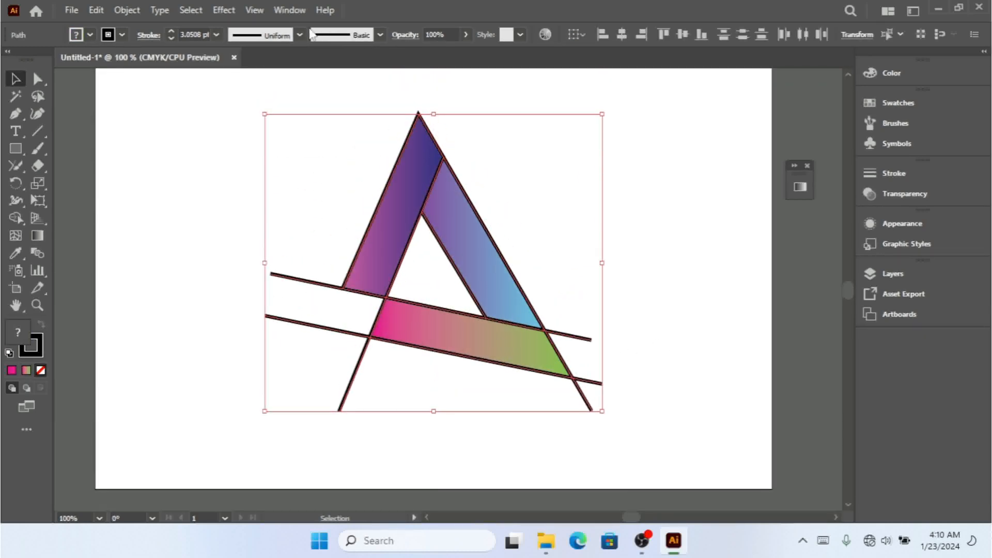
pyautogui.click(122, 35)
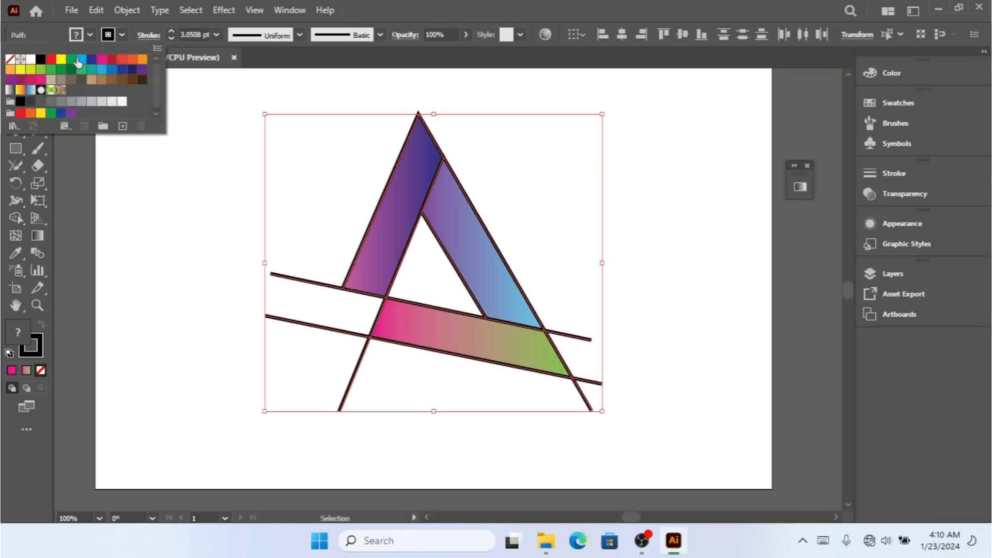
pyautogui.click(80, 59)
pyautogui.click(103, 59)
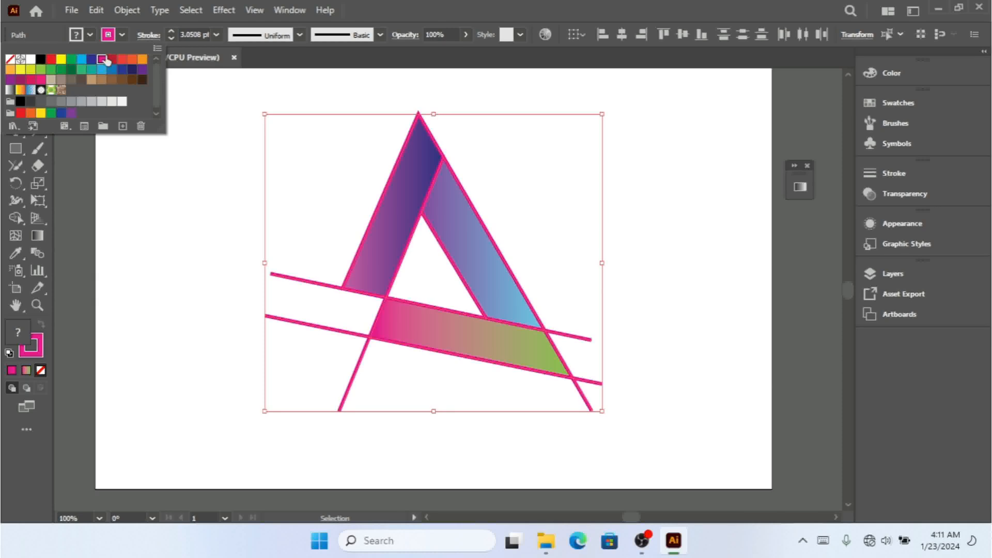
pyautogui.click(122, 59)
pyautogui.click(133, 60)
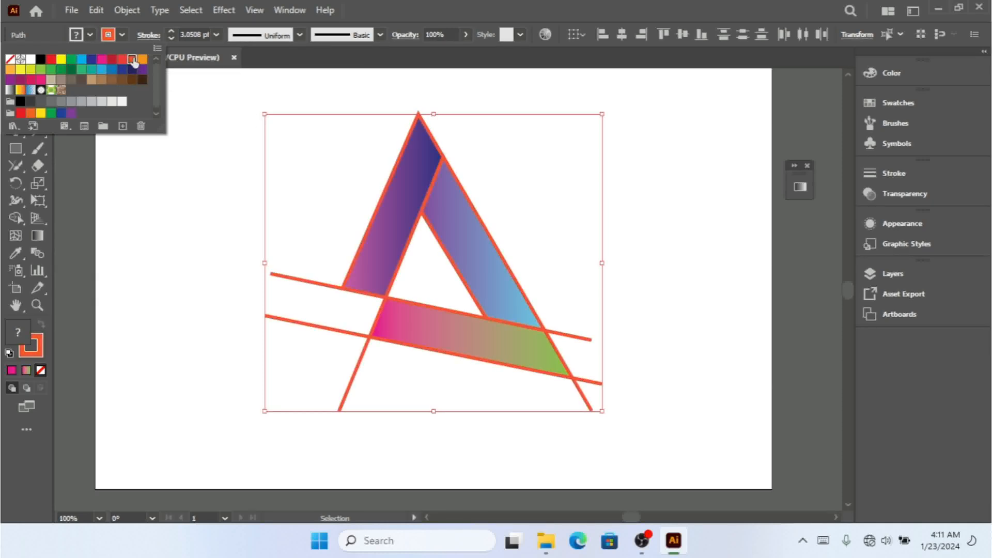
pyautogui.click(92, 70)
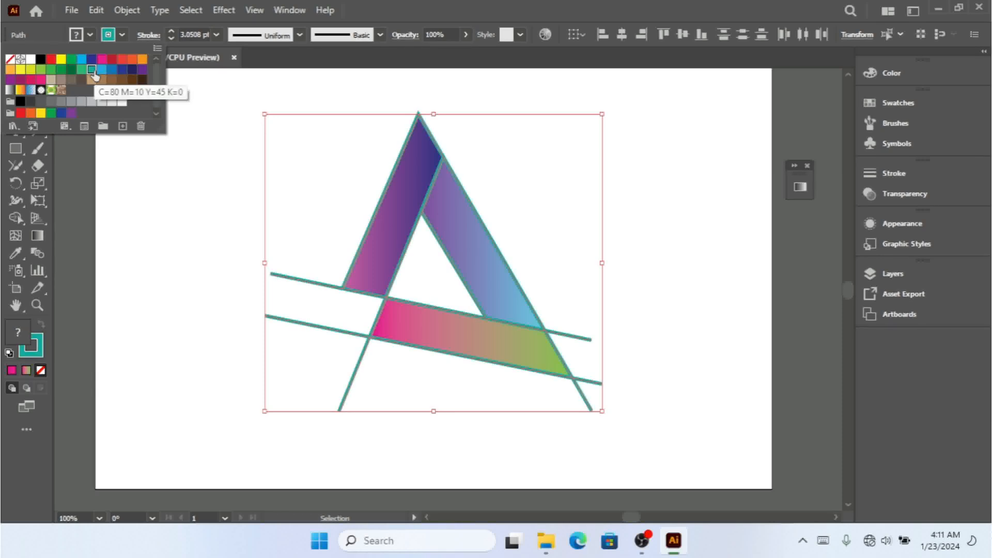
pyautogui.click(41, 60)
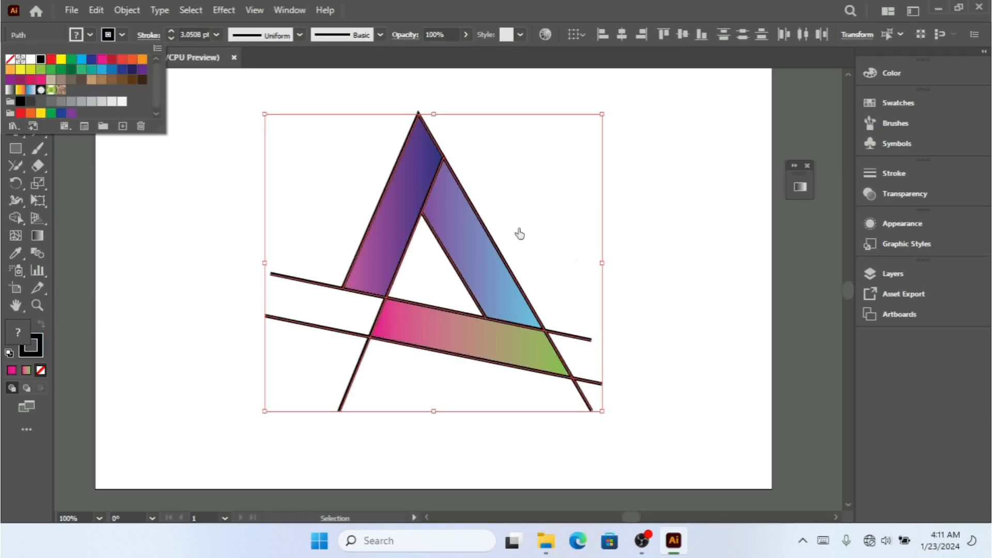
# Step: Increase the stroke weight of the whole logo to 5 pt and deselect it
pyautogui.click(171, 37)
pyautogui.click(171, 32)
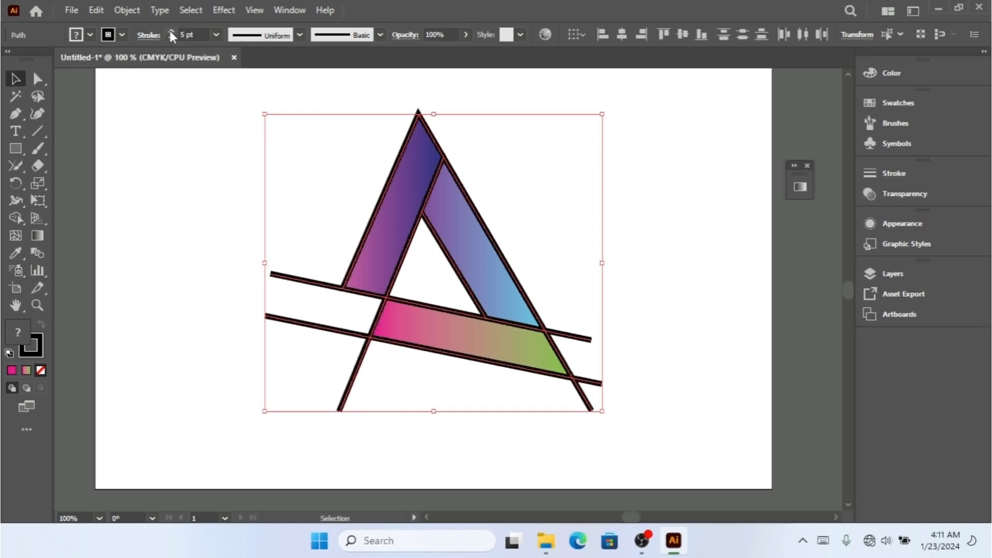
pyautogui.click(687, 239)
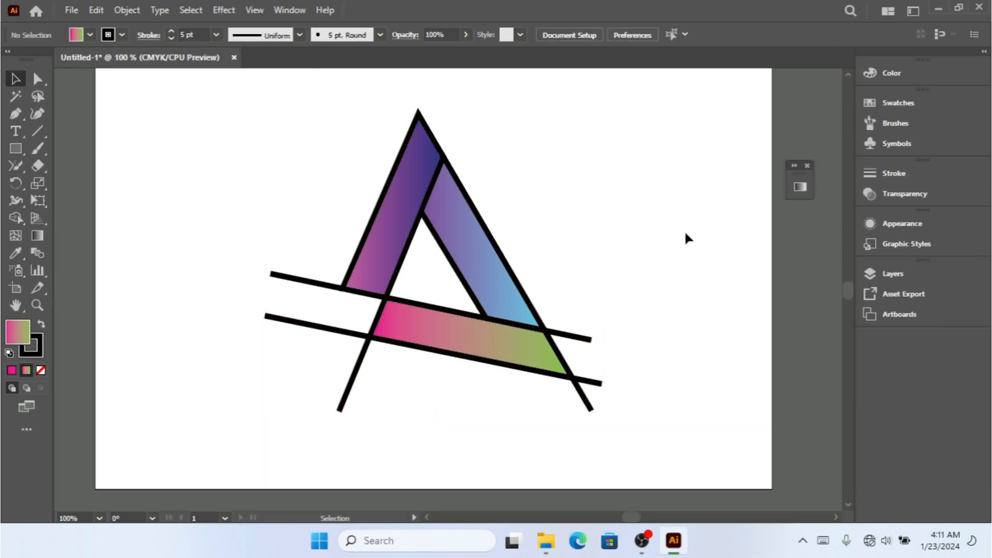
# Step: Group all the logo's shapes and lines, check that they select as one object, and deselect the group
pyautogui.moveTo(677, 153); pyautogui.dragTo(194, 439)
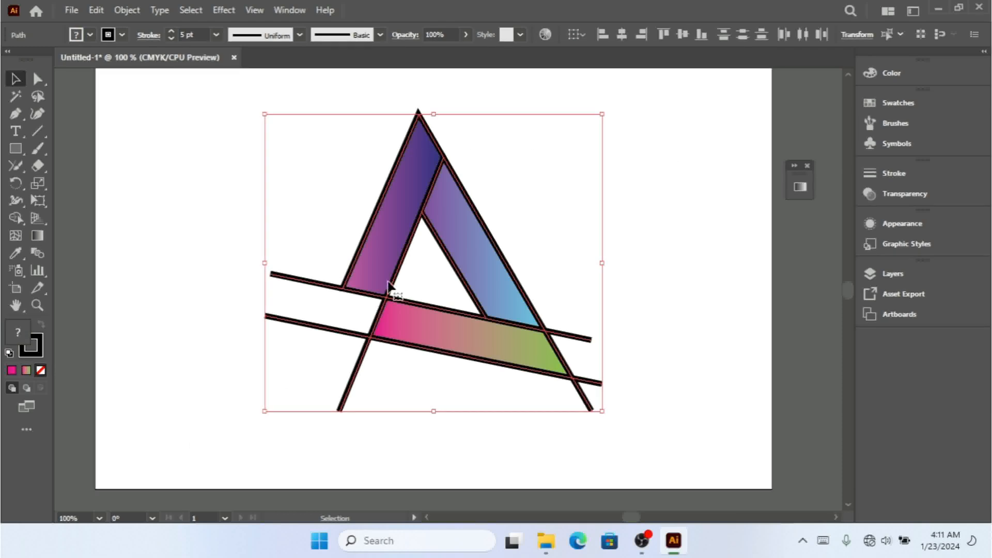
pyautogui.rightClick(420, 198)
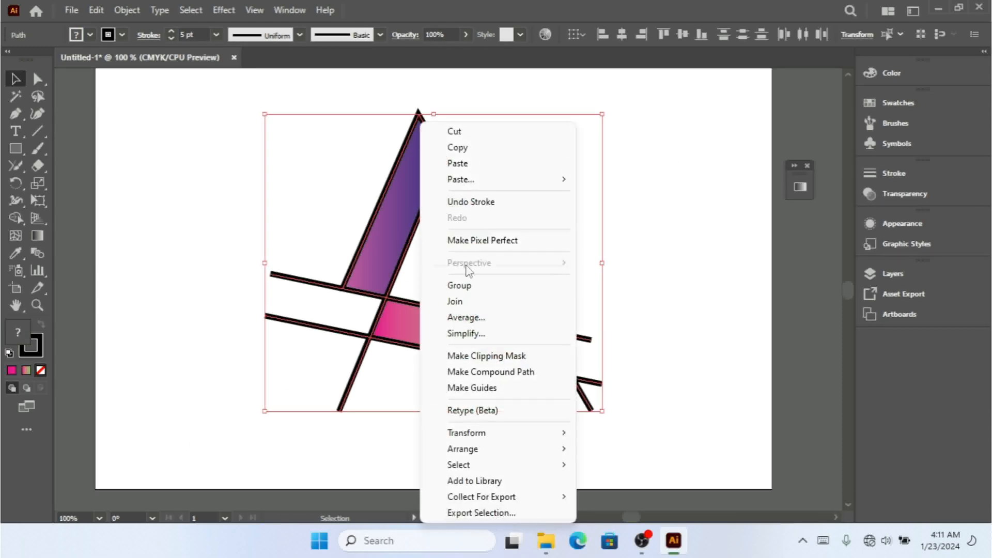
pyautogui.click(454, 284)
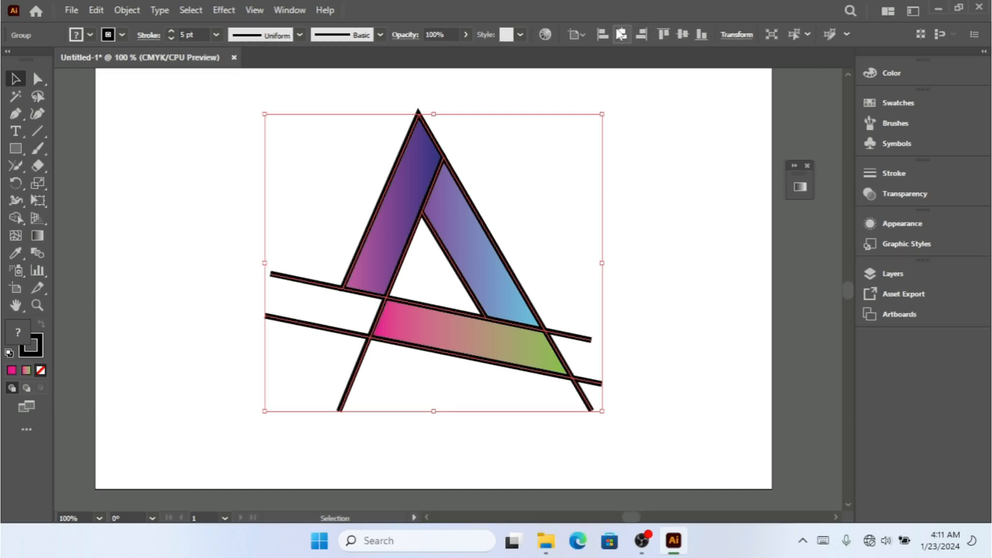
pyautogui.click(698, 302)
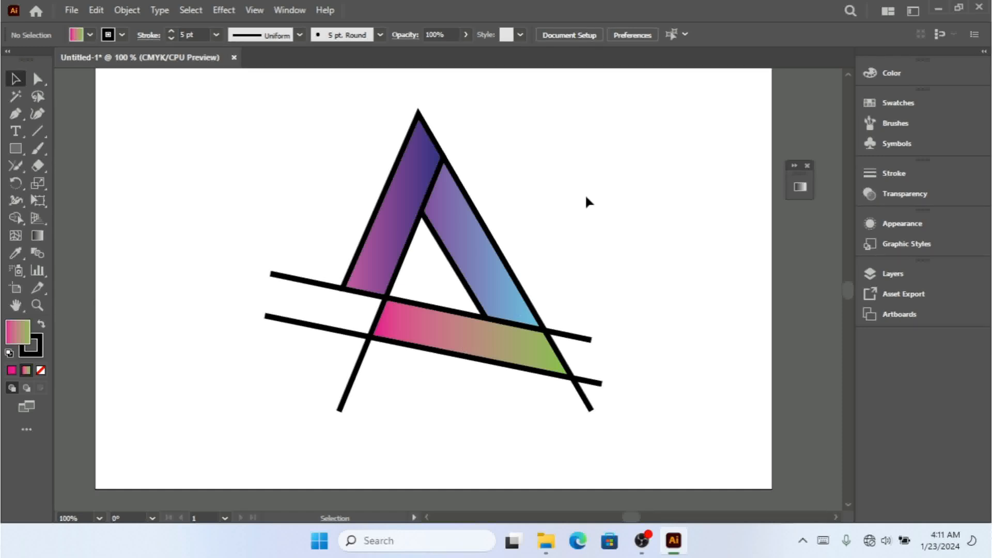
pyautogui.moveTo(620, 154); pyautogui.dragTo(233, 375)
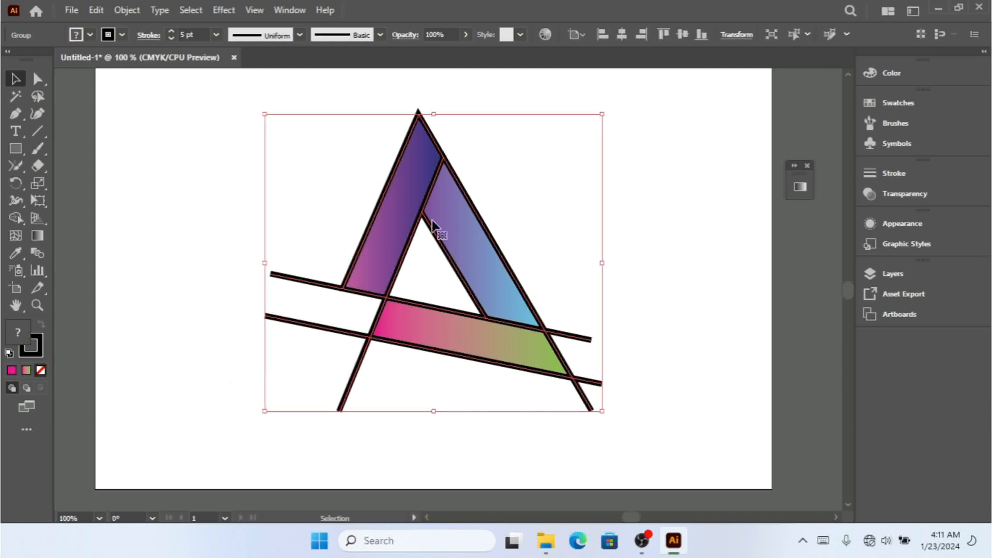
pyautogui.click(540, 160)
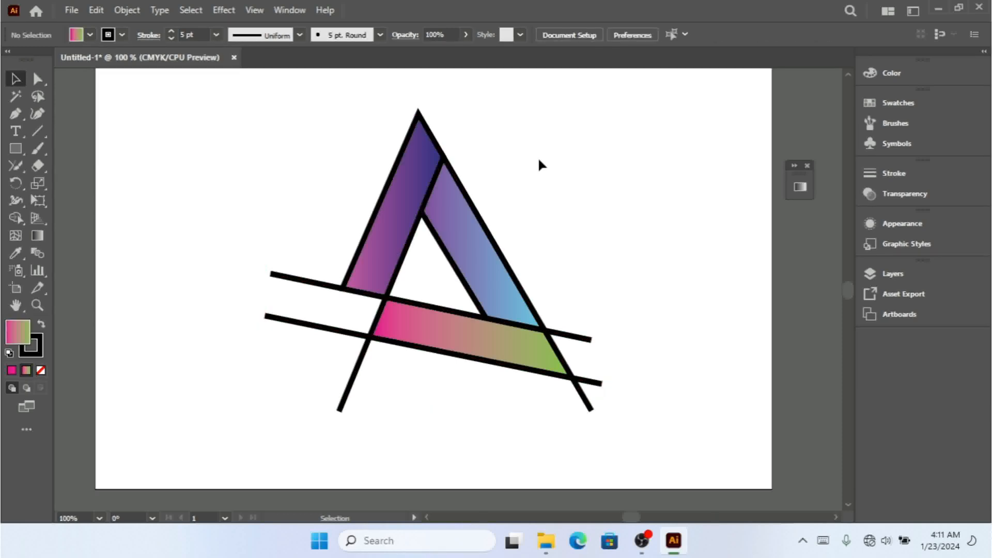